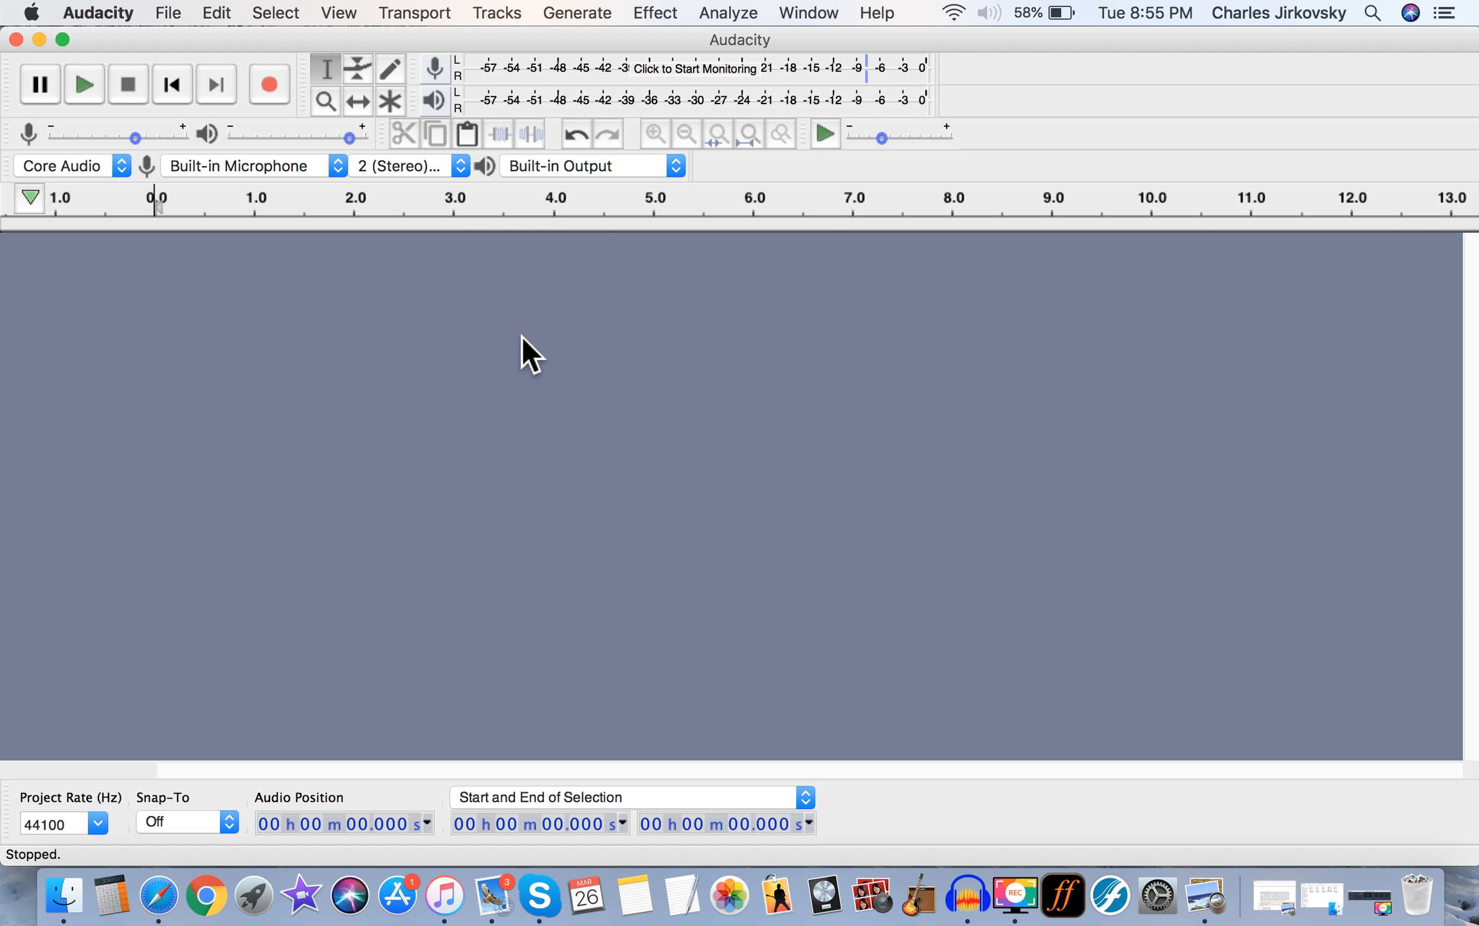
Record the first part for about 1 minute 3 seconds as a stereo track and return the cursor to the start
{"action": "left_click", "coordinate": [282, 87]}
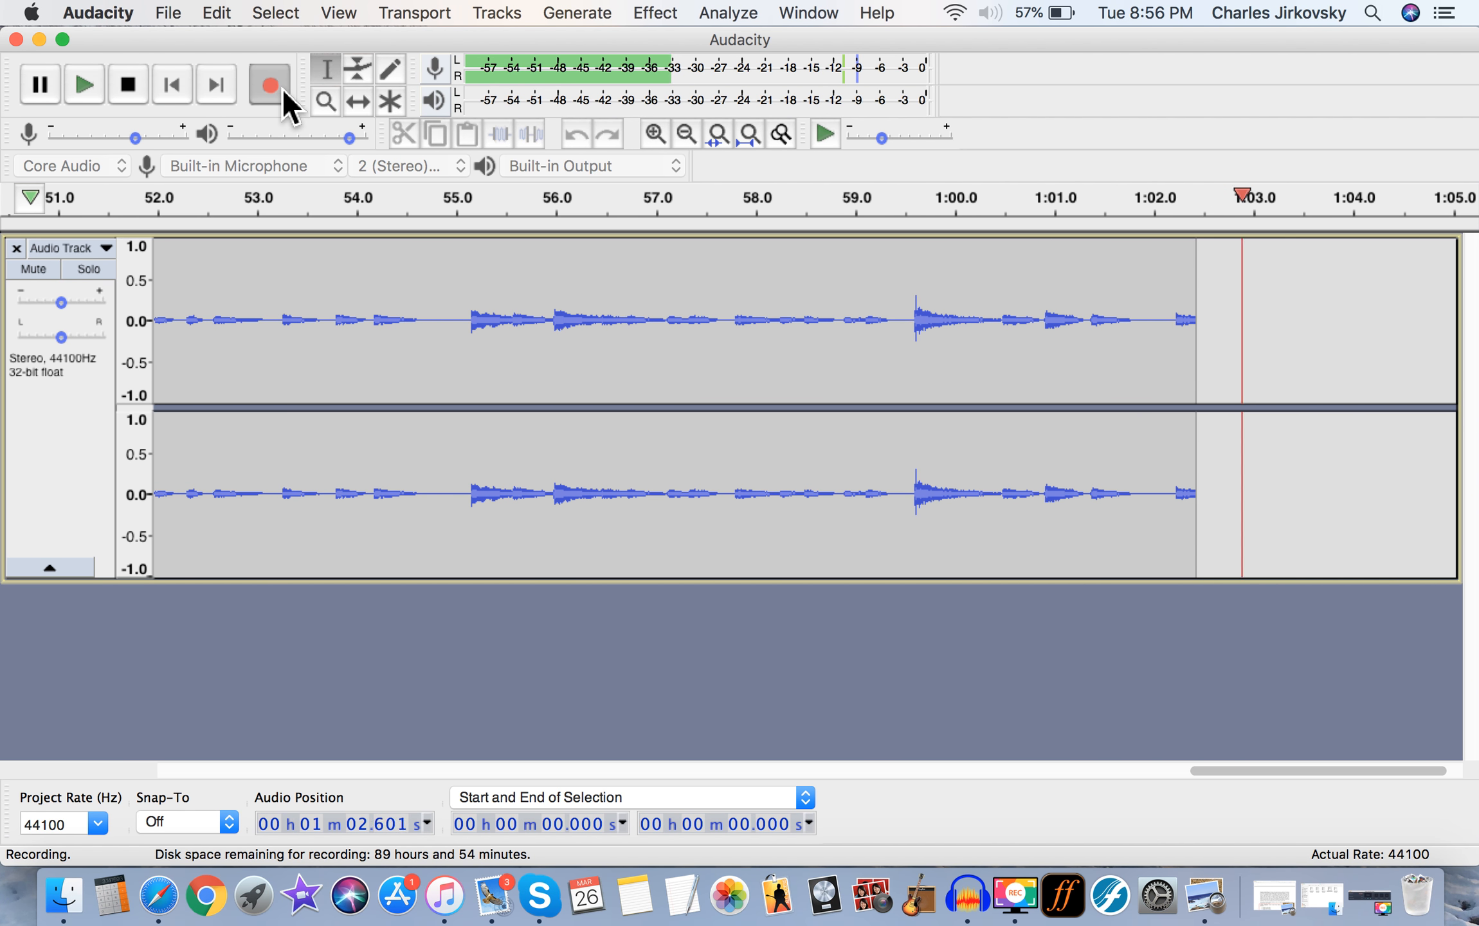
{"action": "key", "text": "space"}
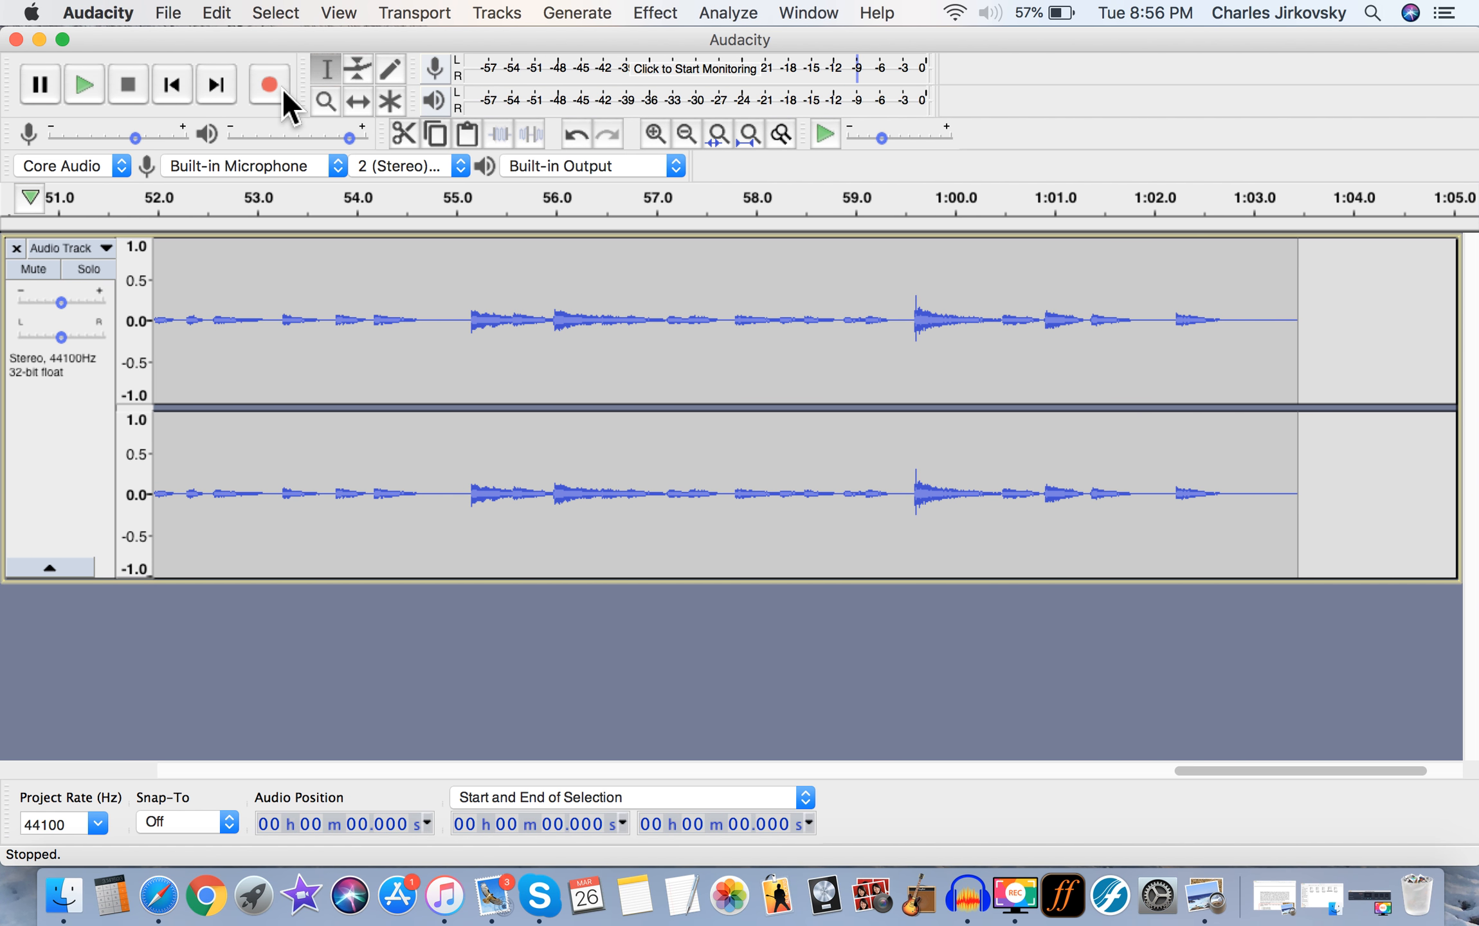
{"action": "left_click", "coordinate": [172, 86]}
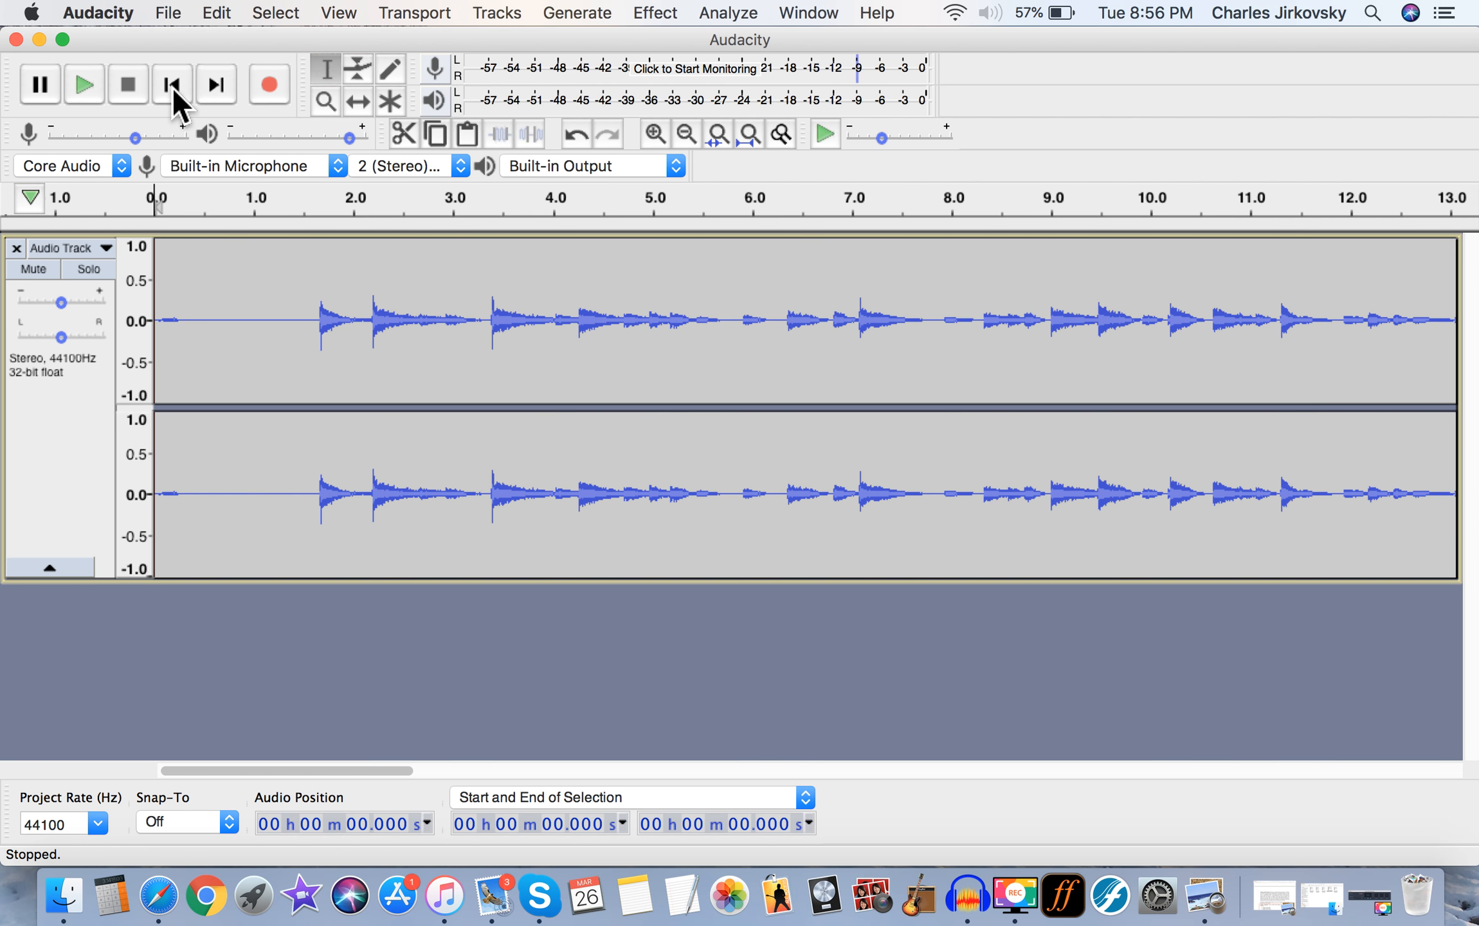
Record a short extra take onto the end of the first track and delete it
{"action": "left_click", "coordinate": [271, 85]}
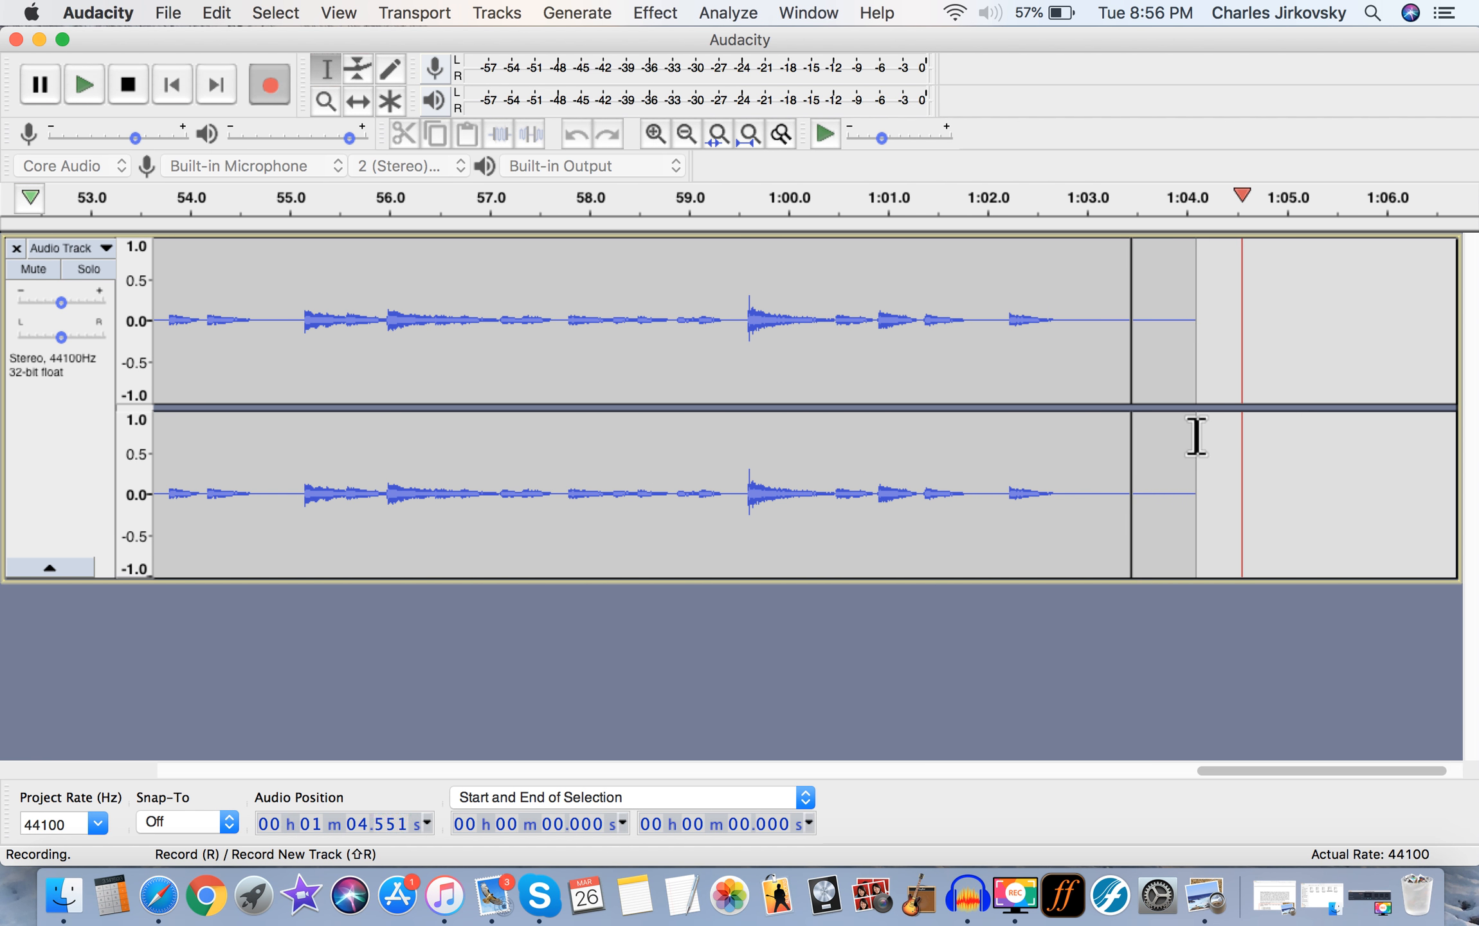
{"action": "left_click", "coordinate": [132, 87]}
{"action": "left_click_drag", "start_coordinate": [1449, 348], "coordinate": [1147, 335]}
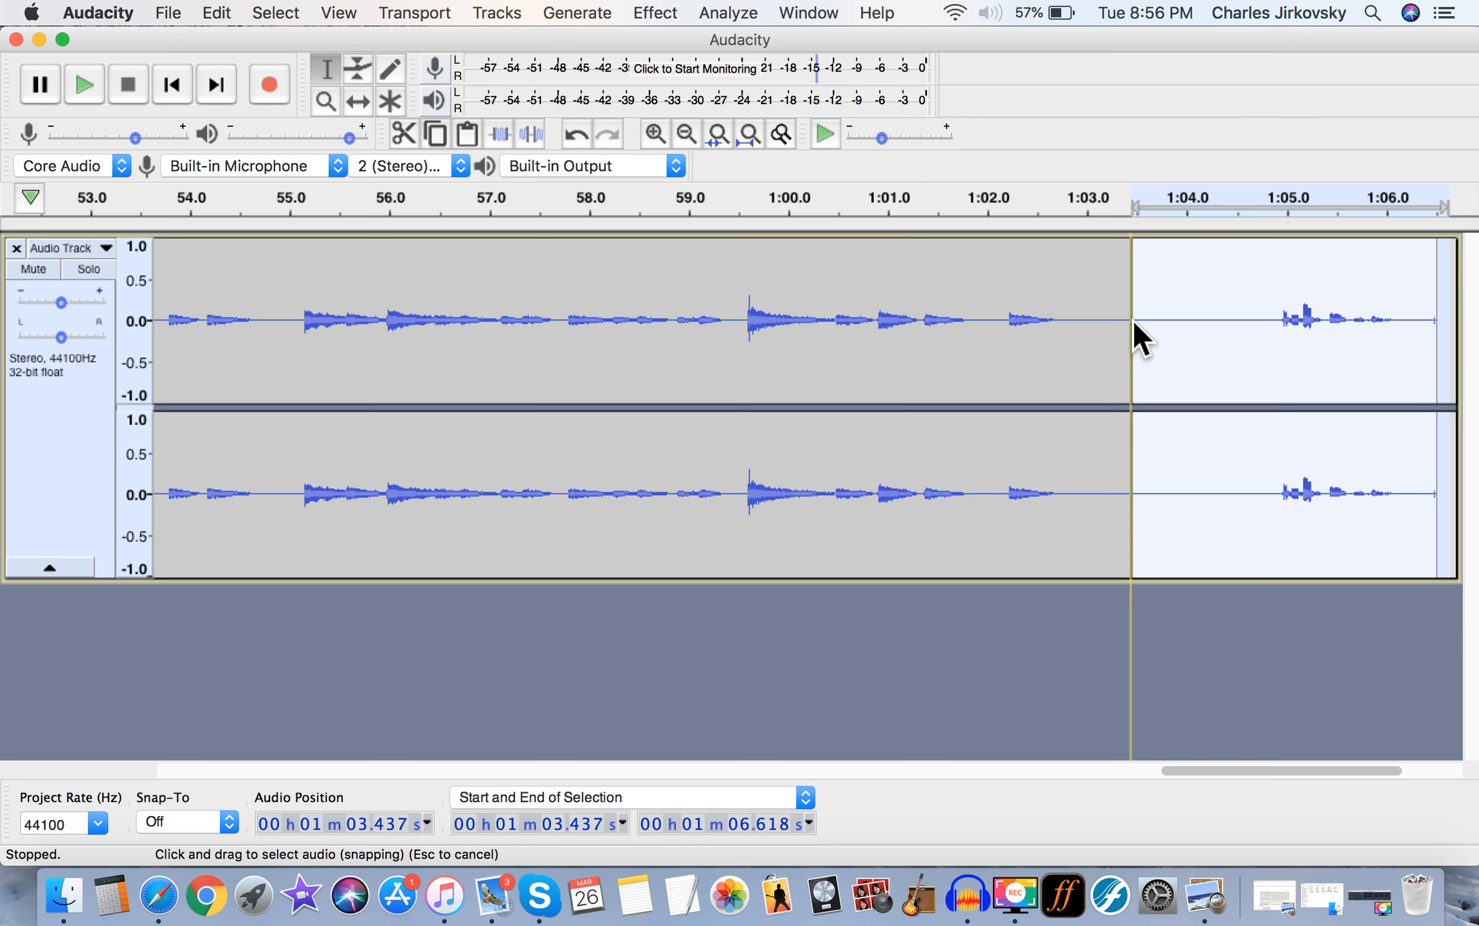
{"action": "key", "text": "Delete"}
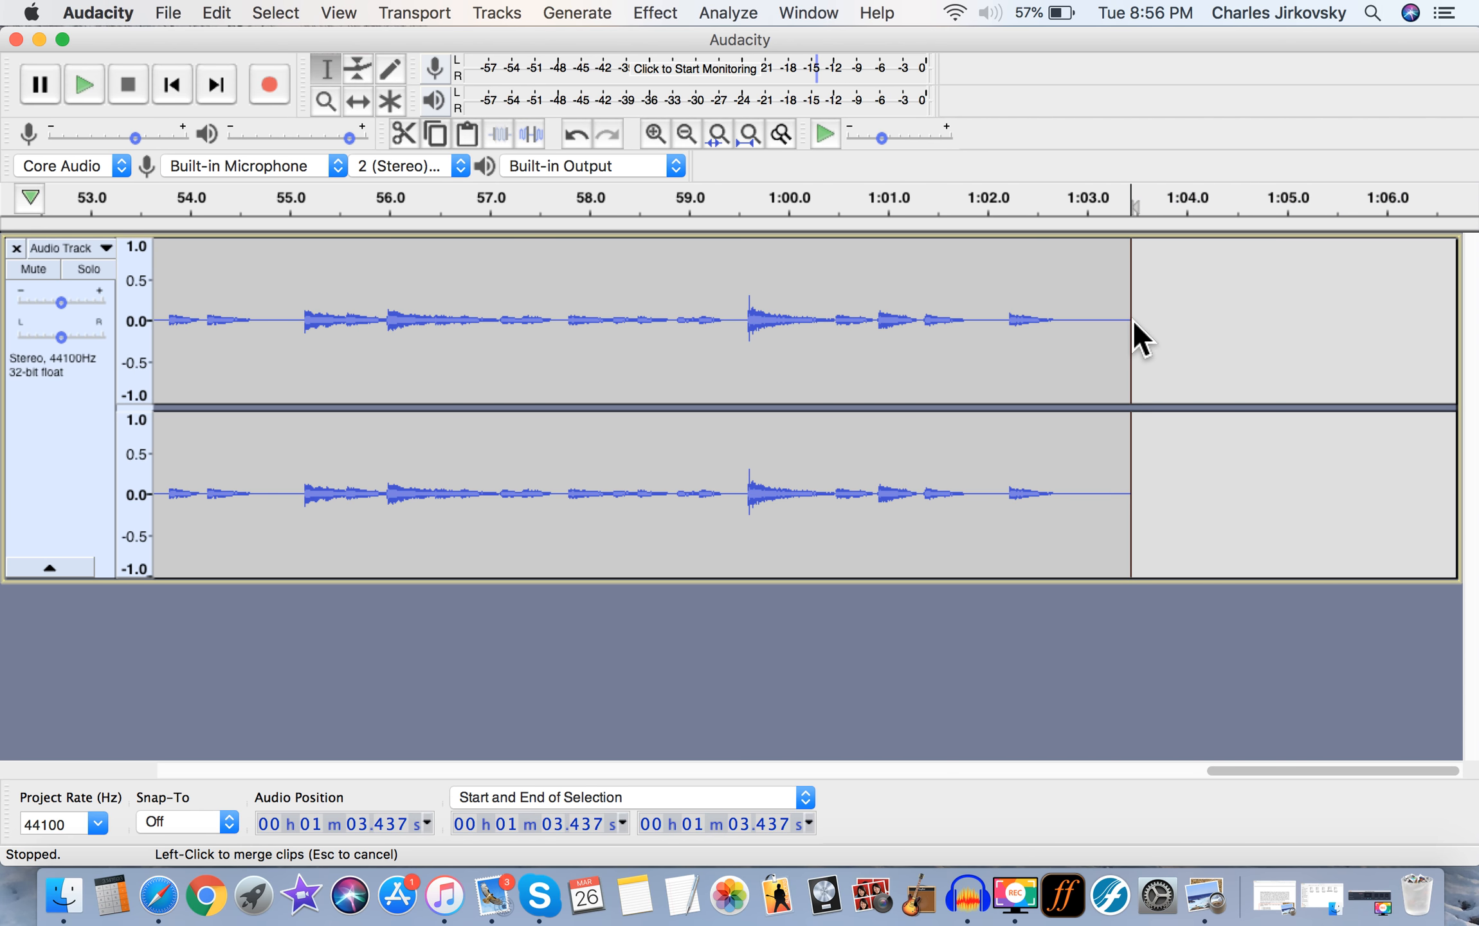
{"action": "left_click", "coordinate": [179, 84]}
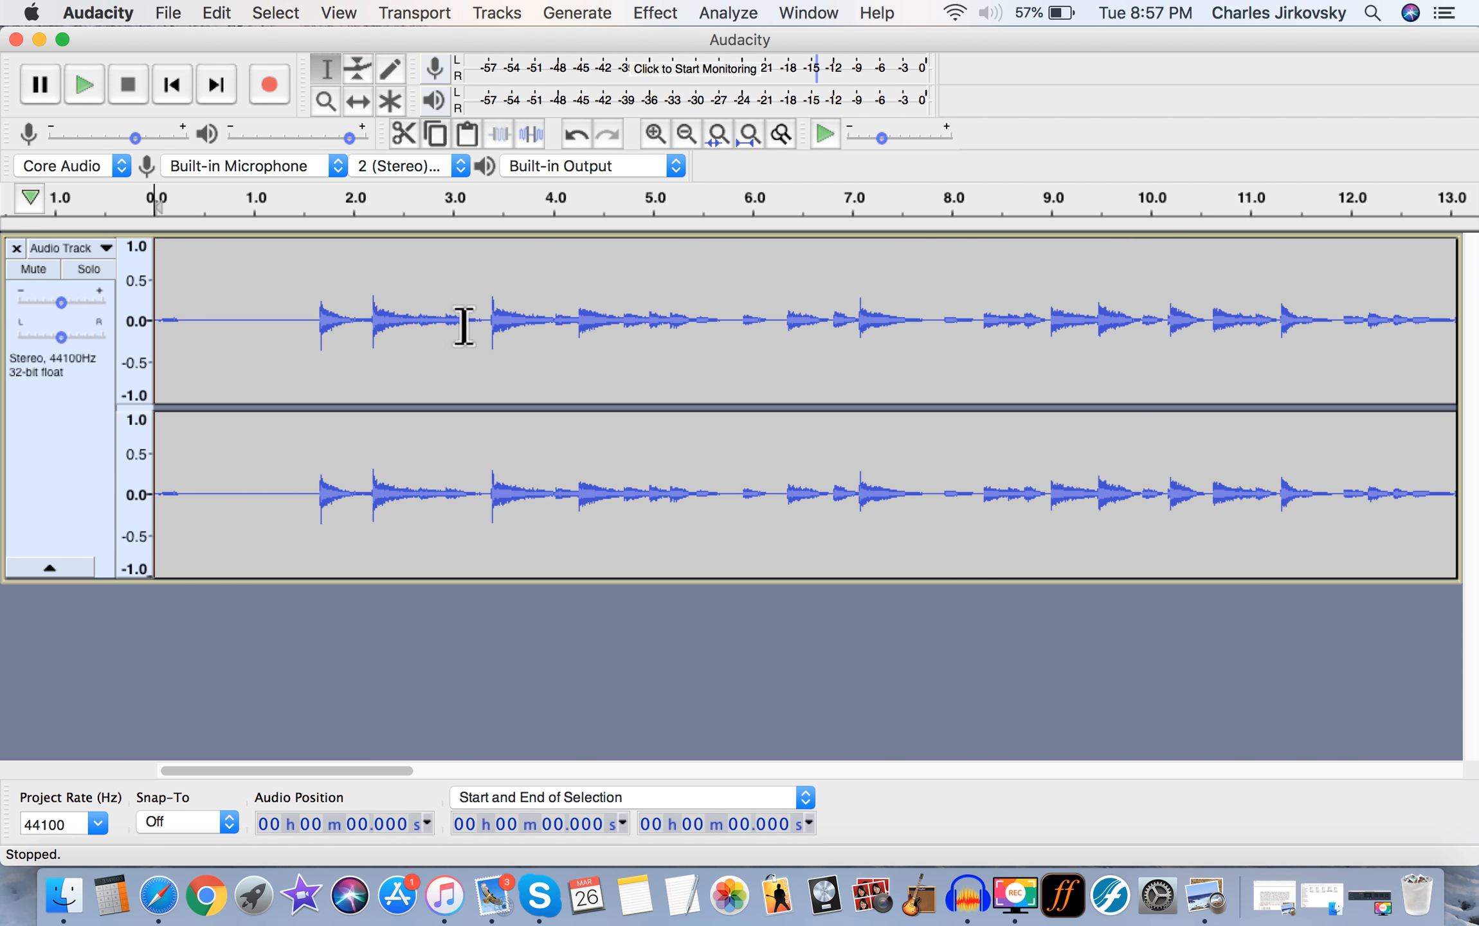
Add a new empty stereo track below the first part, with the cursor at the project start
{"action": "left_click", "coordinate": [515, 16]}
{"action": "mouse_move", "coordinate": [549, 47]}
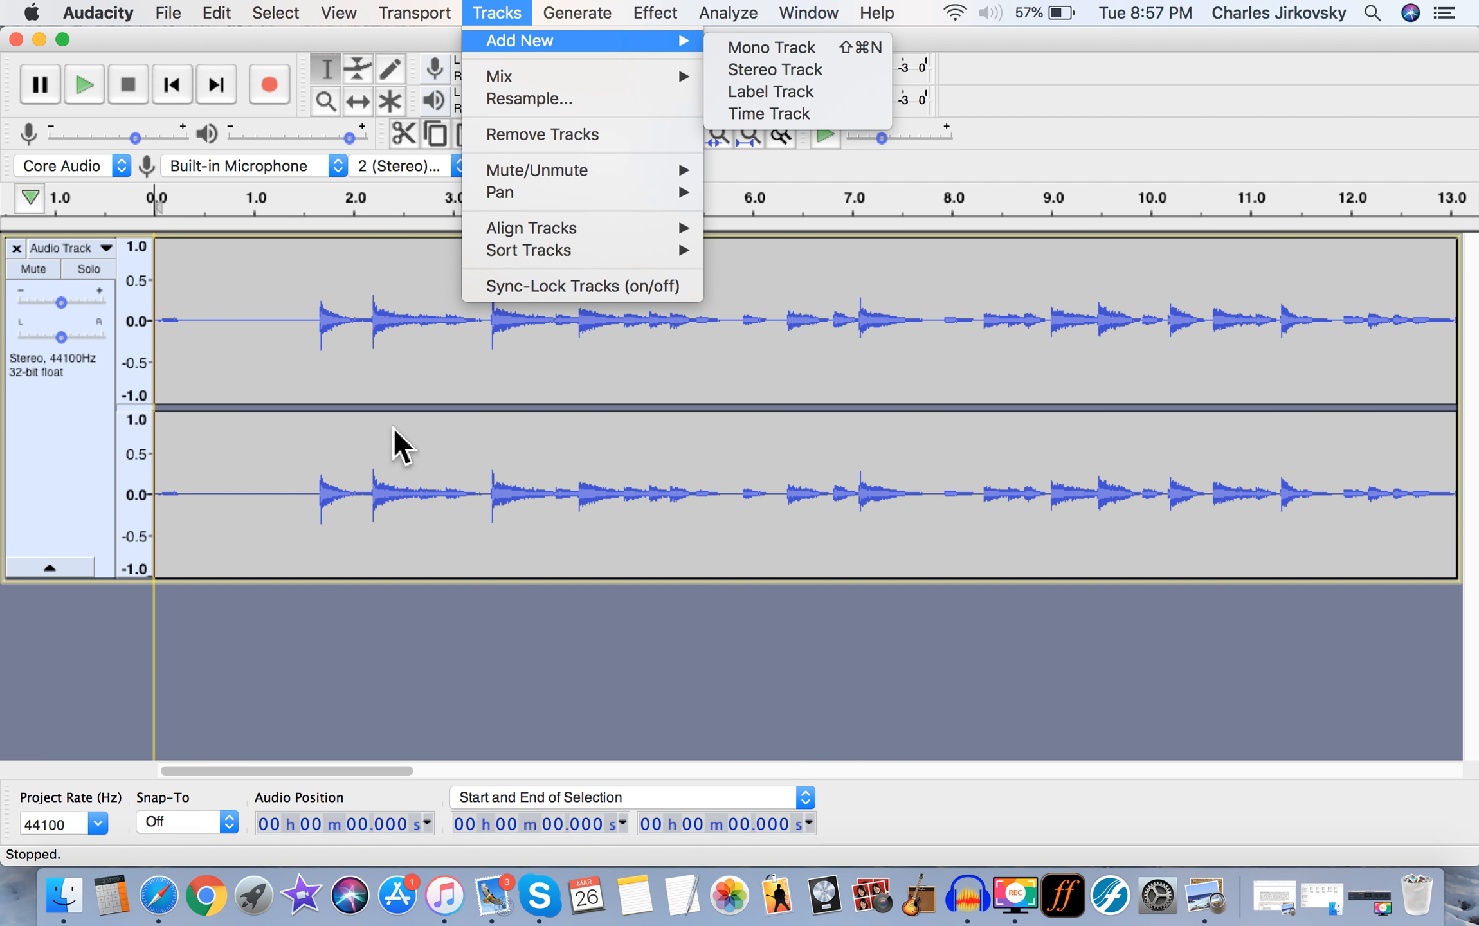
{"action": "left_click", "coordinate": [765, 70]}
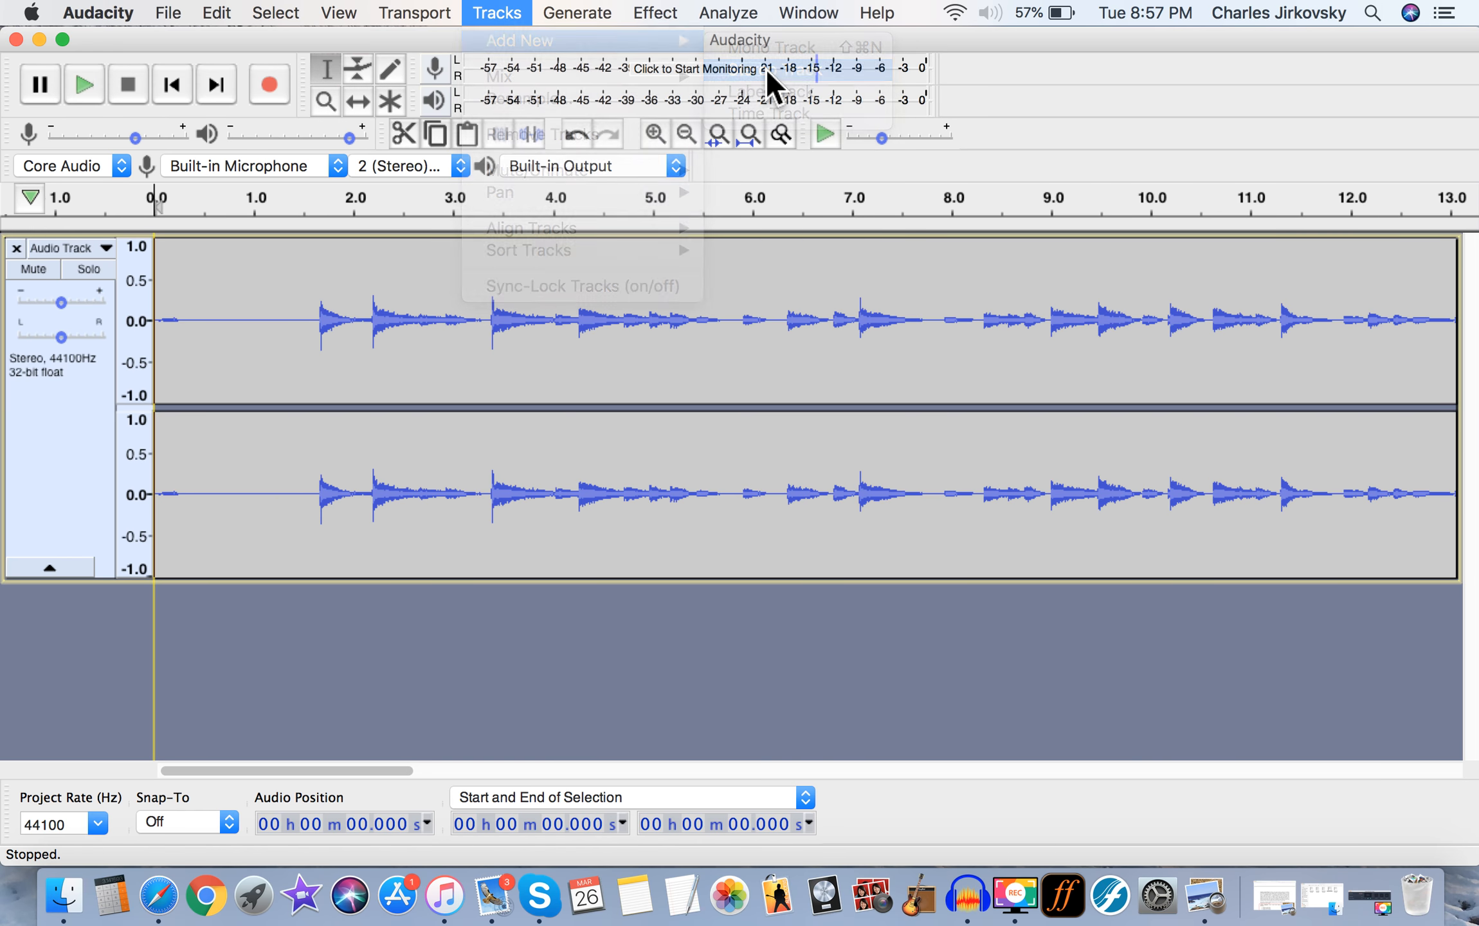
{"action": "left_click", "coordinate": [182, 93]}
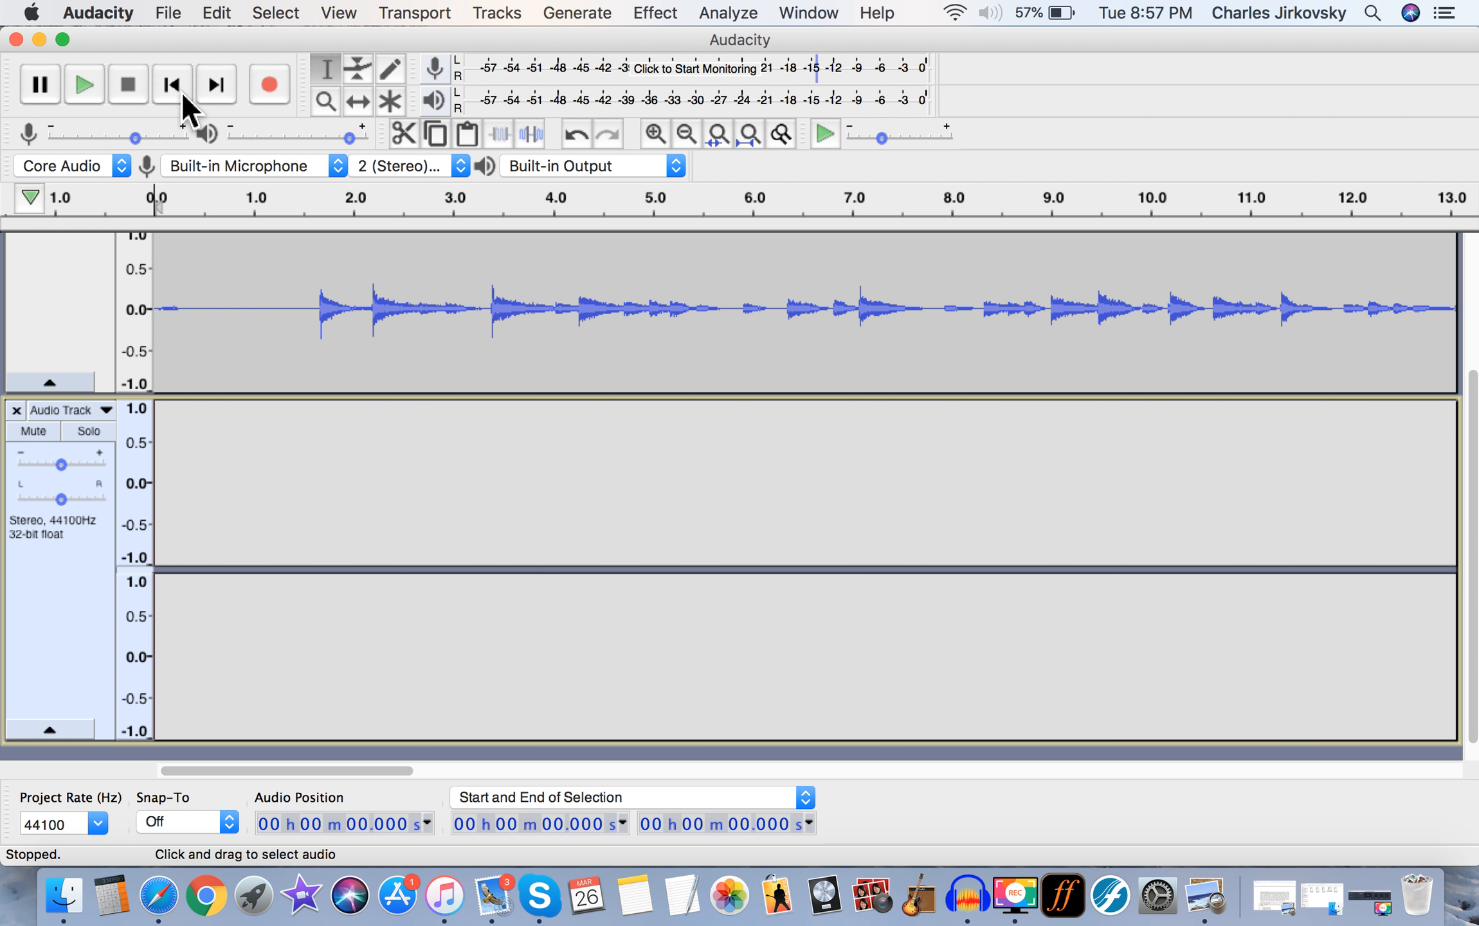
Record a test take of about 2 seconds on the second track and delete it
{"action": "left_click", "coordinate": [270, 83]}
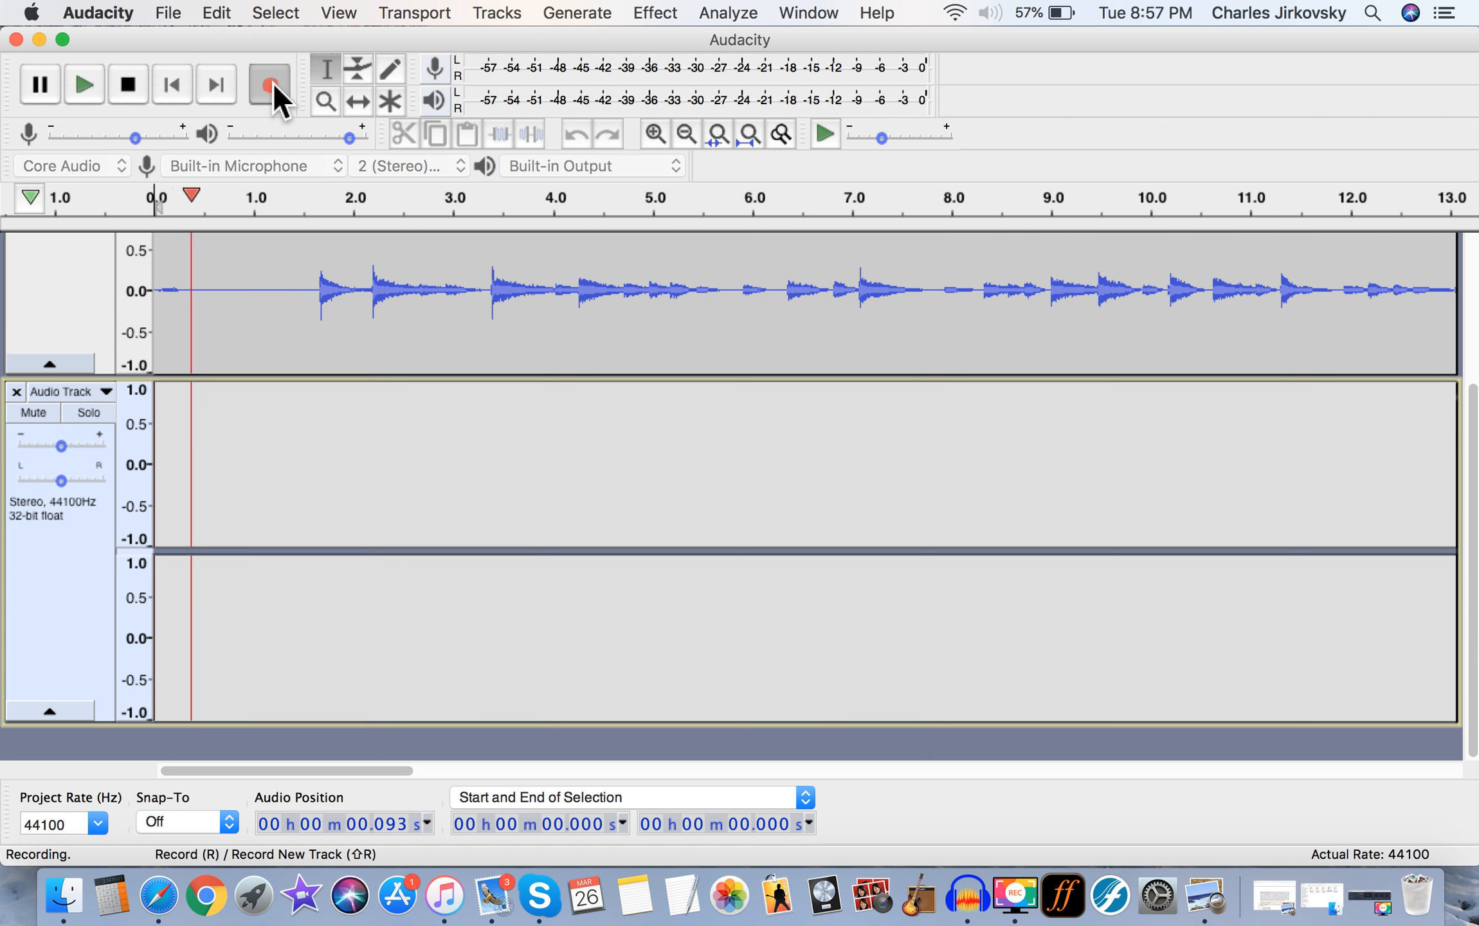
{"action": "left_click", "coordinate": [135, 85]}
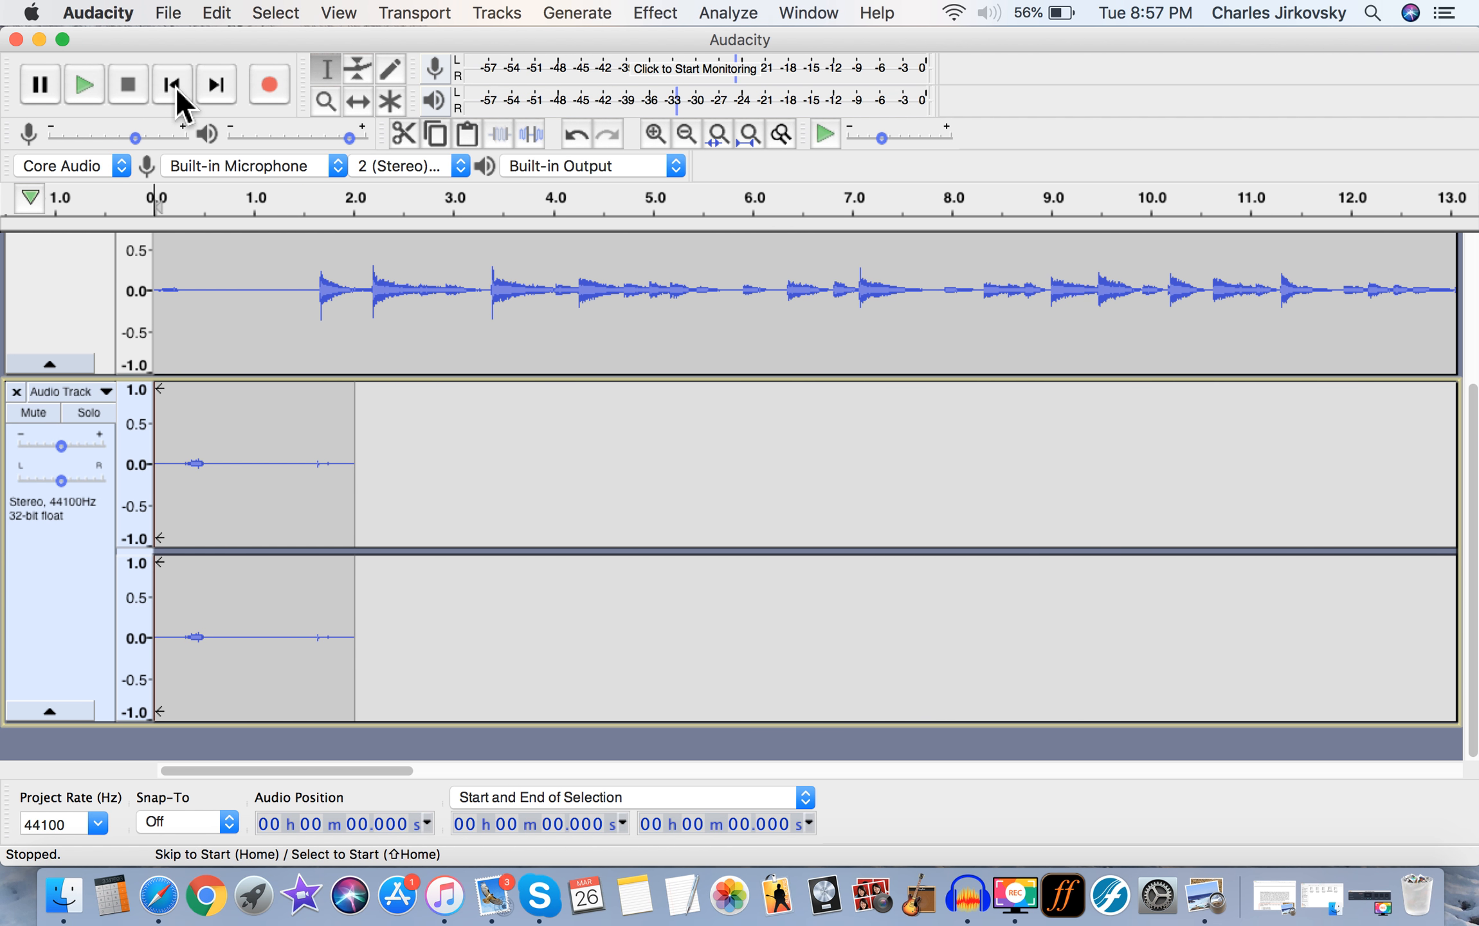
{"action": "left_click_drag", "start_coordinate": [380, 524], "coordinate": [122, 517]}
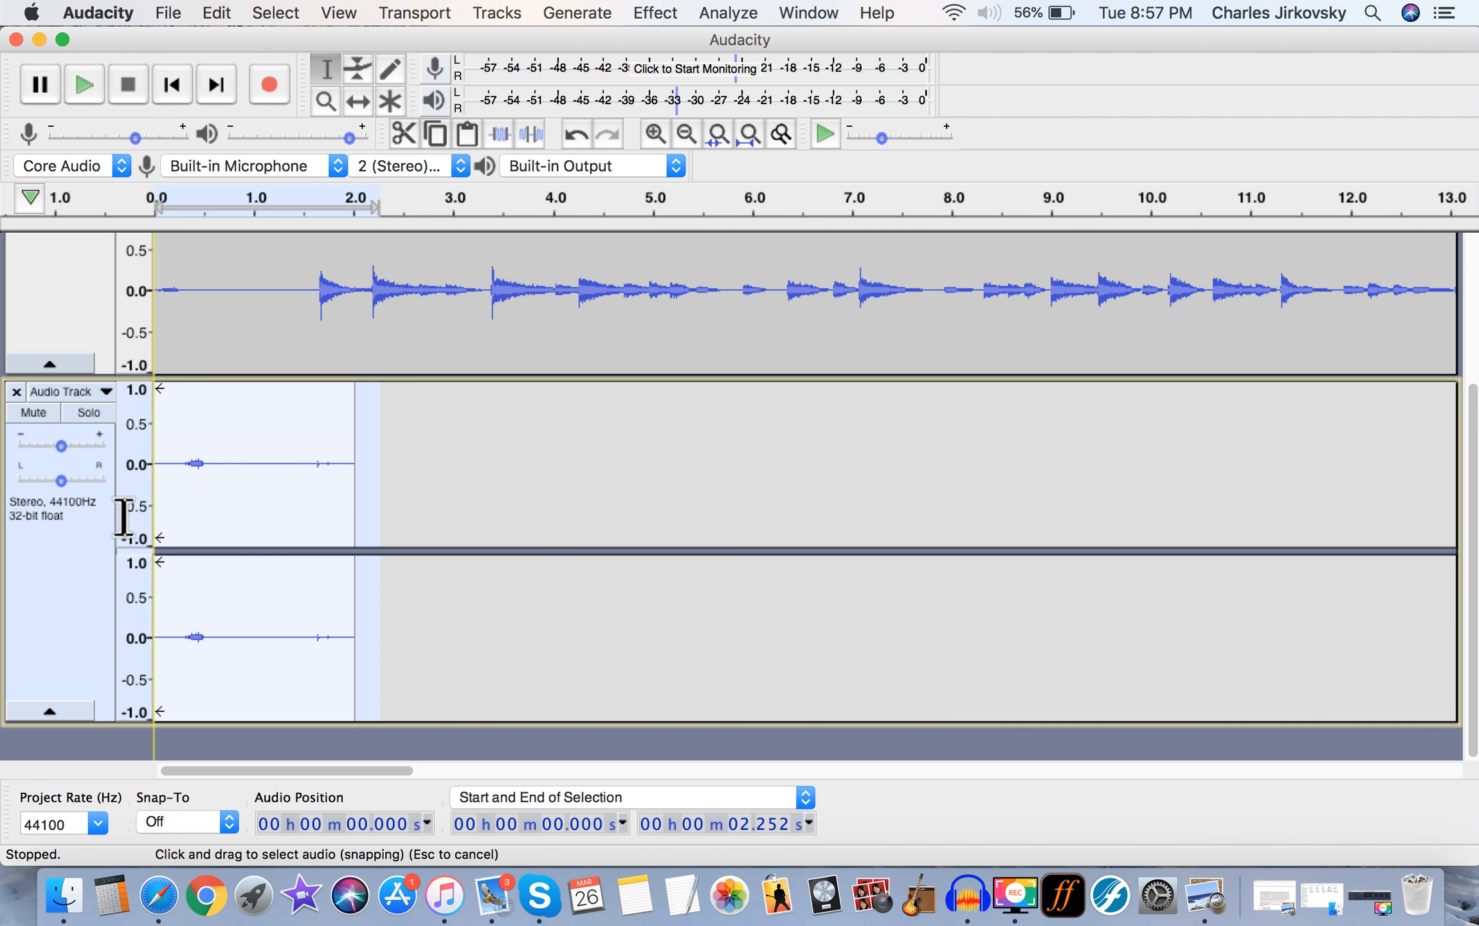
{"action": "key", "text": "BackSpace"}
{"action": "left_click", "coordinate": [173, 85]}
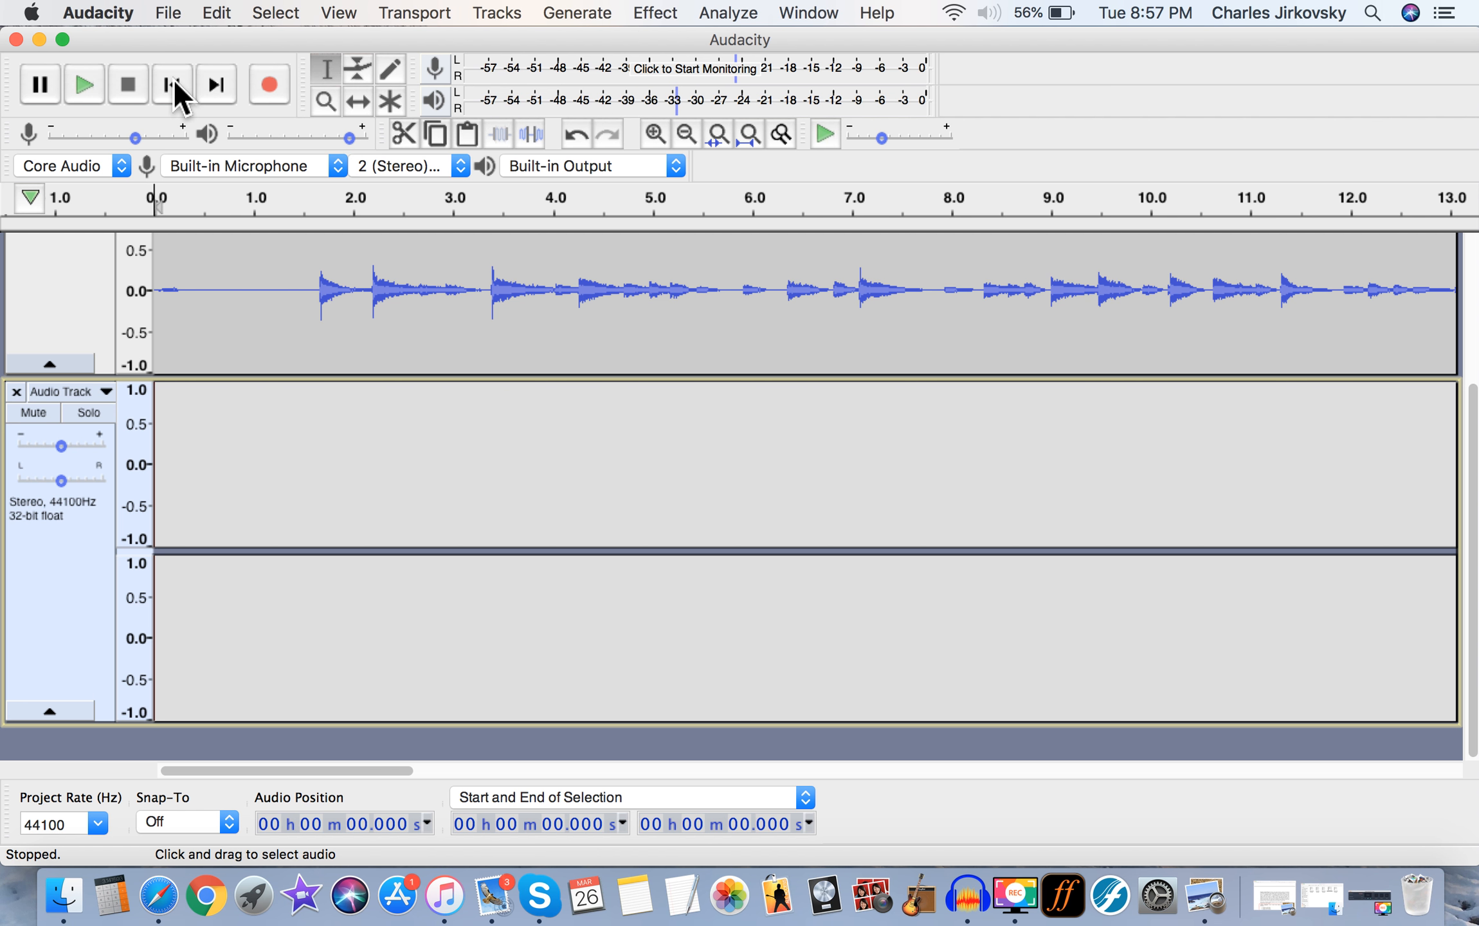
{"action": "key", "text": "XF86AudioRaiseVolume"}
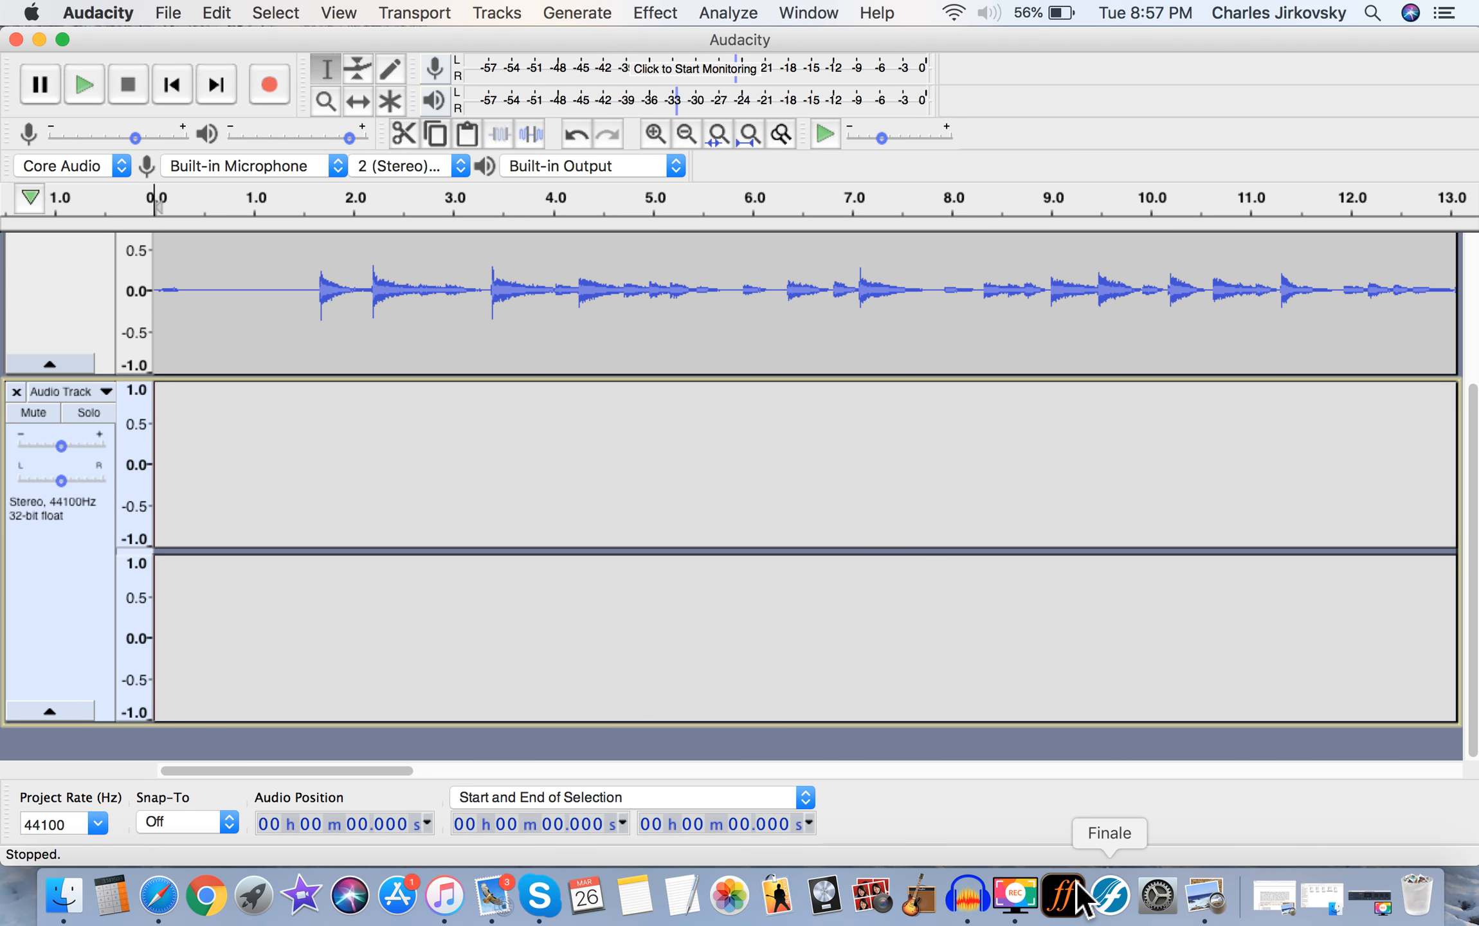
{"action": "left_click", "coordinate": [1019, 921]}
{"action": "left_click", "coordinate": [1307, 791]}
{"action": "left_click", "coordinate": [1109, 45]}
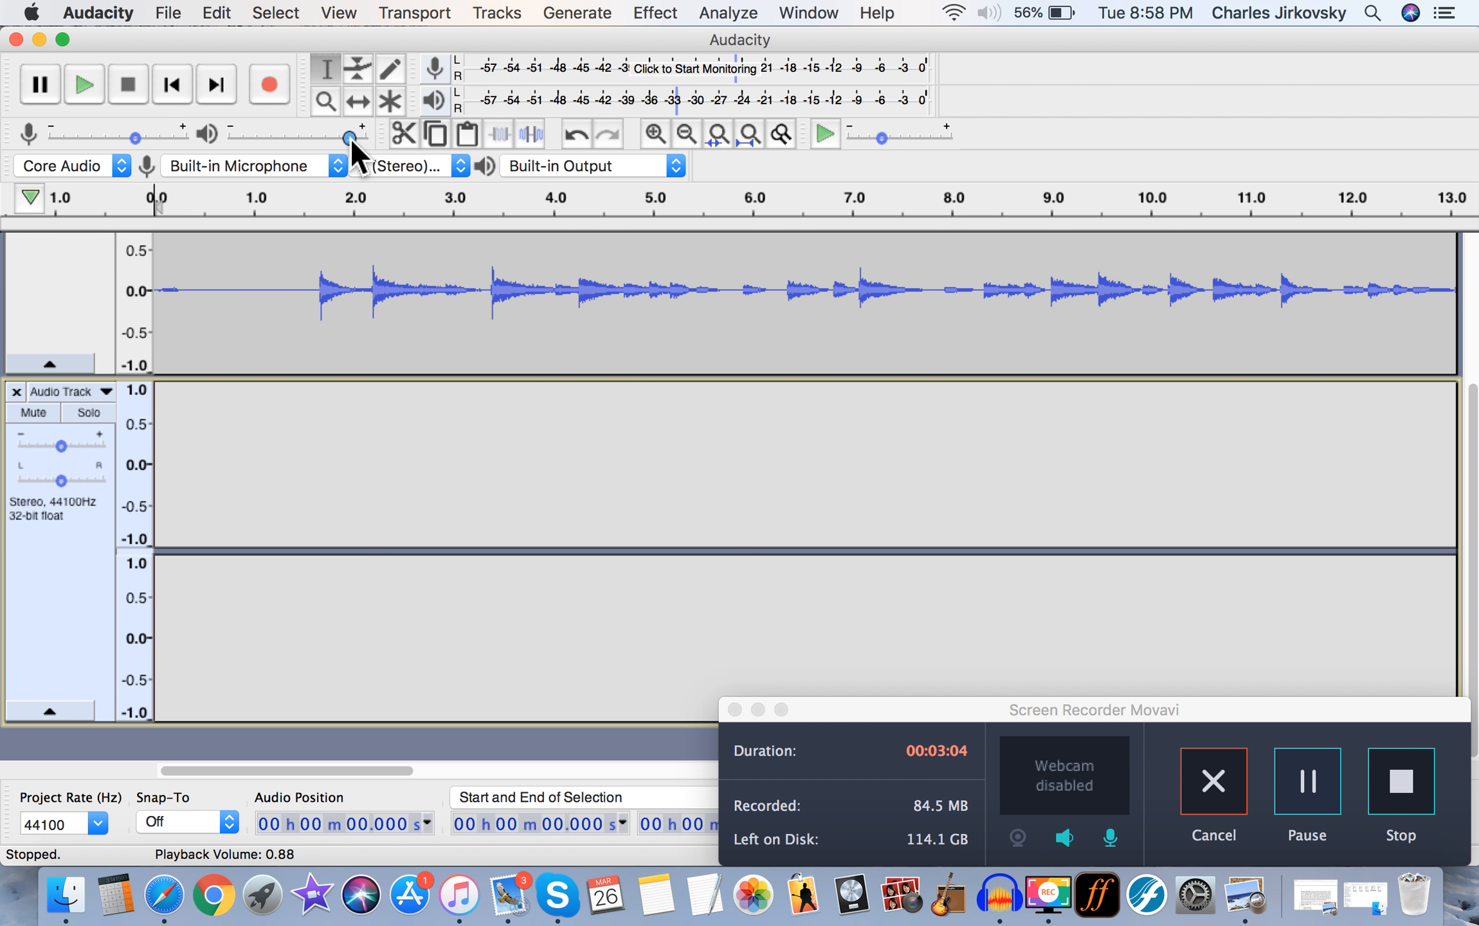
Record the second part on the empty stereo track with playback muted, and set the playback volume to about 0.60
{"action": "left_click", "coordinate": [275, 94]}
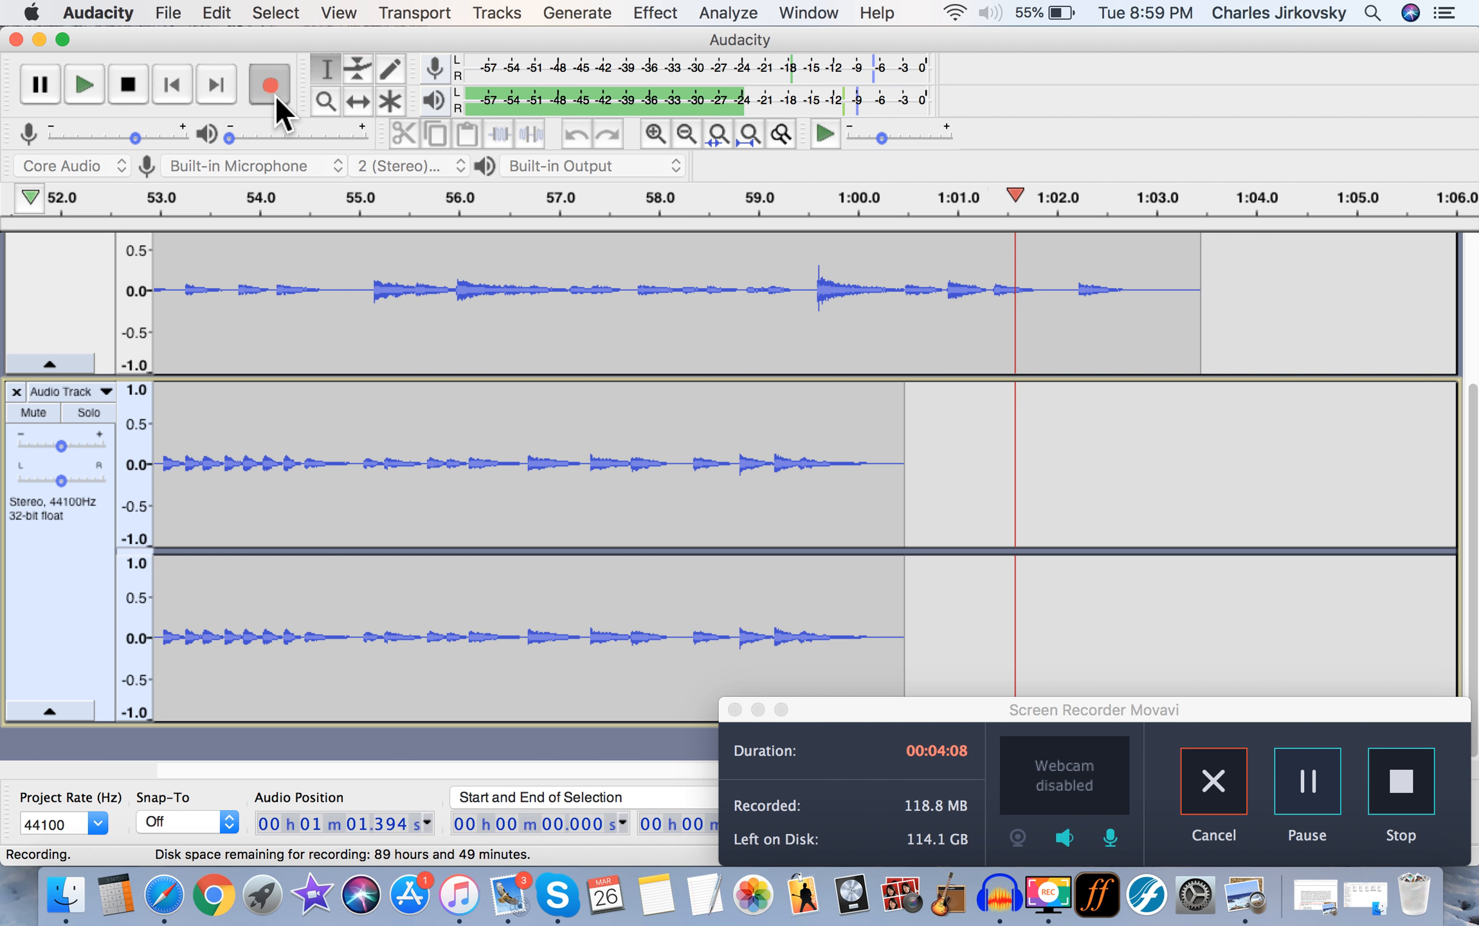
{"action": "left_click", "coordinate": [133, 86]}
{"action": "left_click_drag", "start_coordinate": [231, 139], "coordinate": [312, 147]}
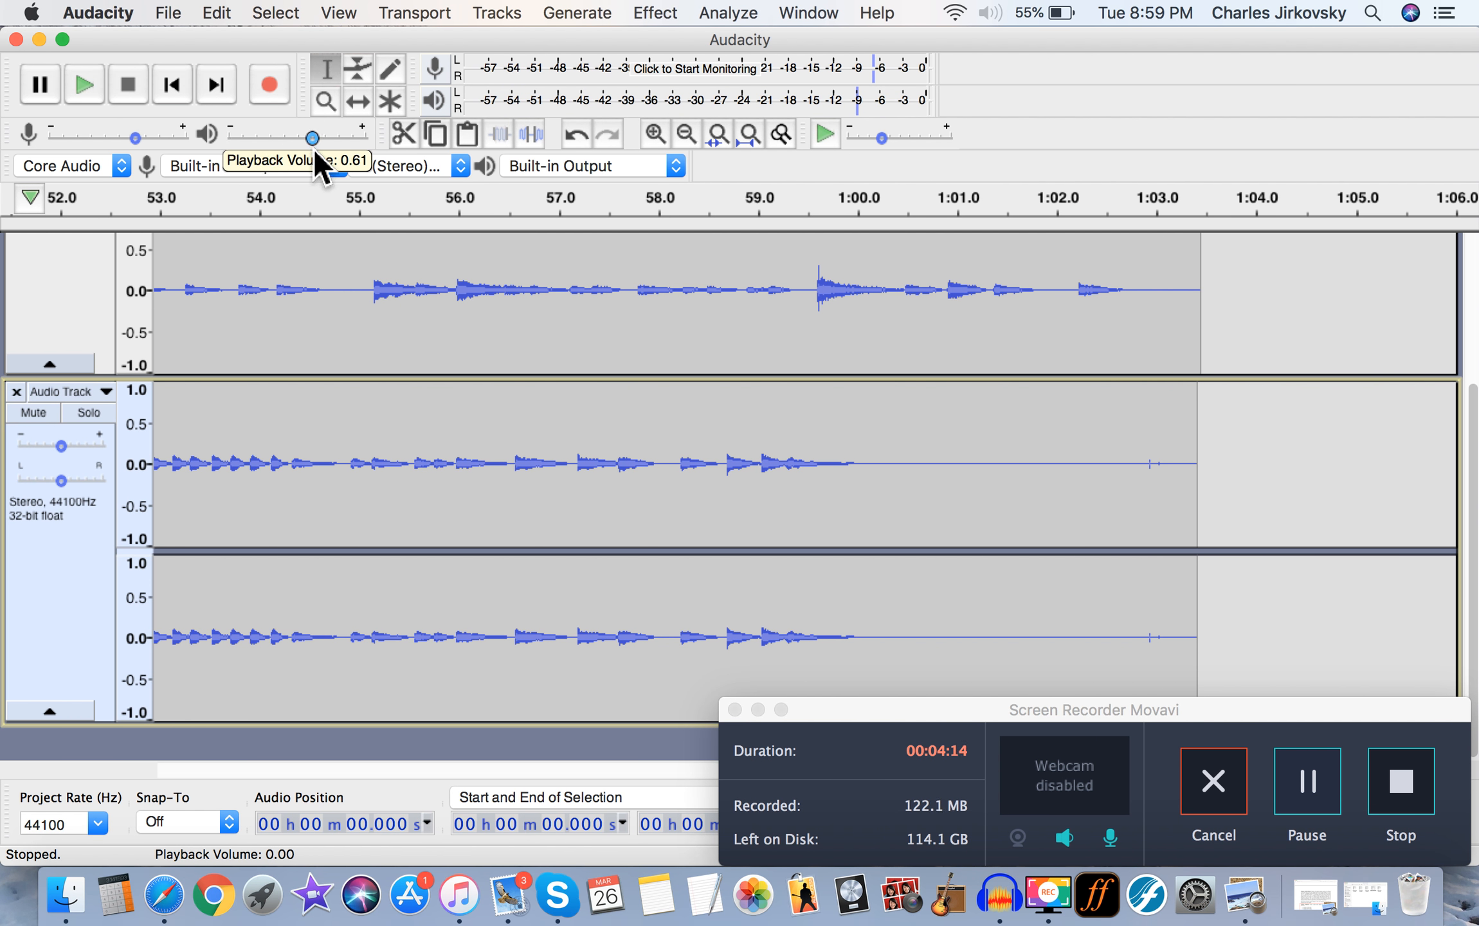
{"action": "left_click", "coordinate": [176, 87]}
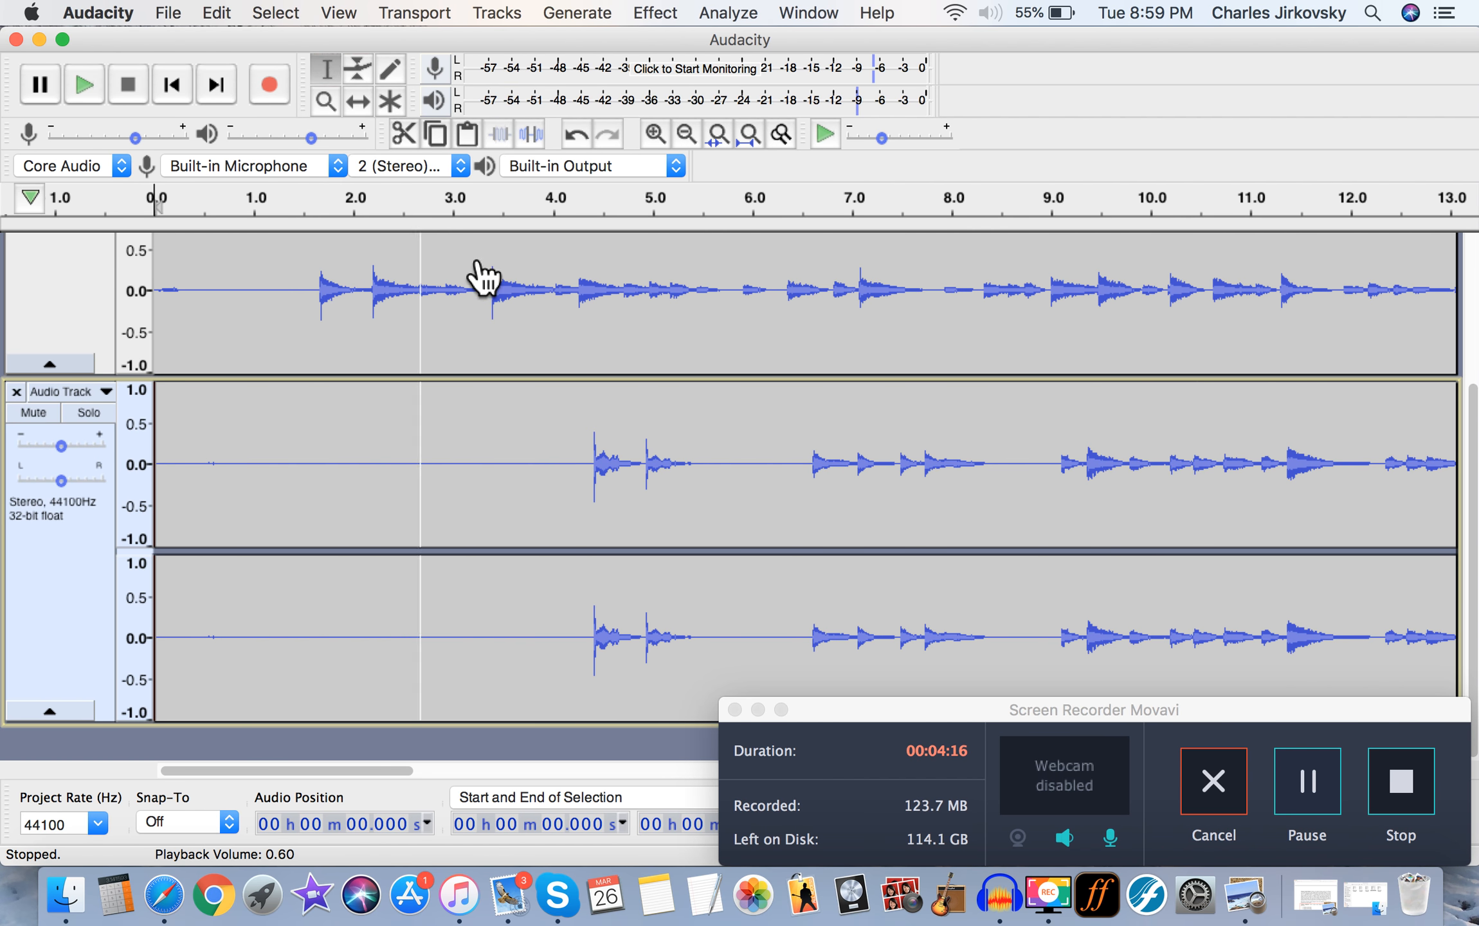
Play the opening seconds of both tracks from the start to check for unwanted noise
{"action": "left_click", "coordinate": [83, 85]}
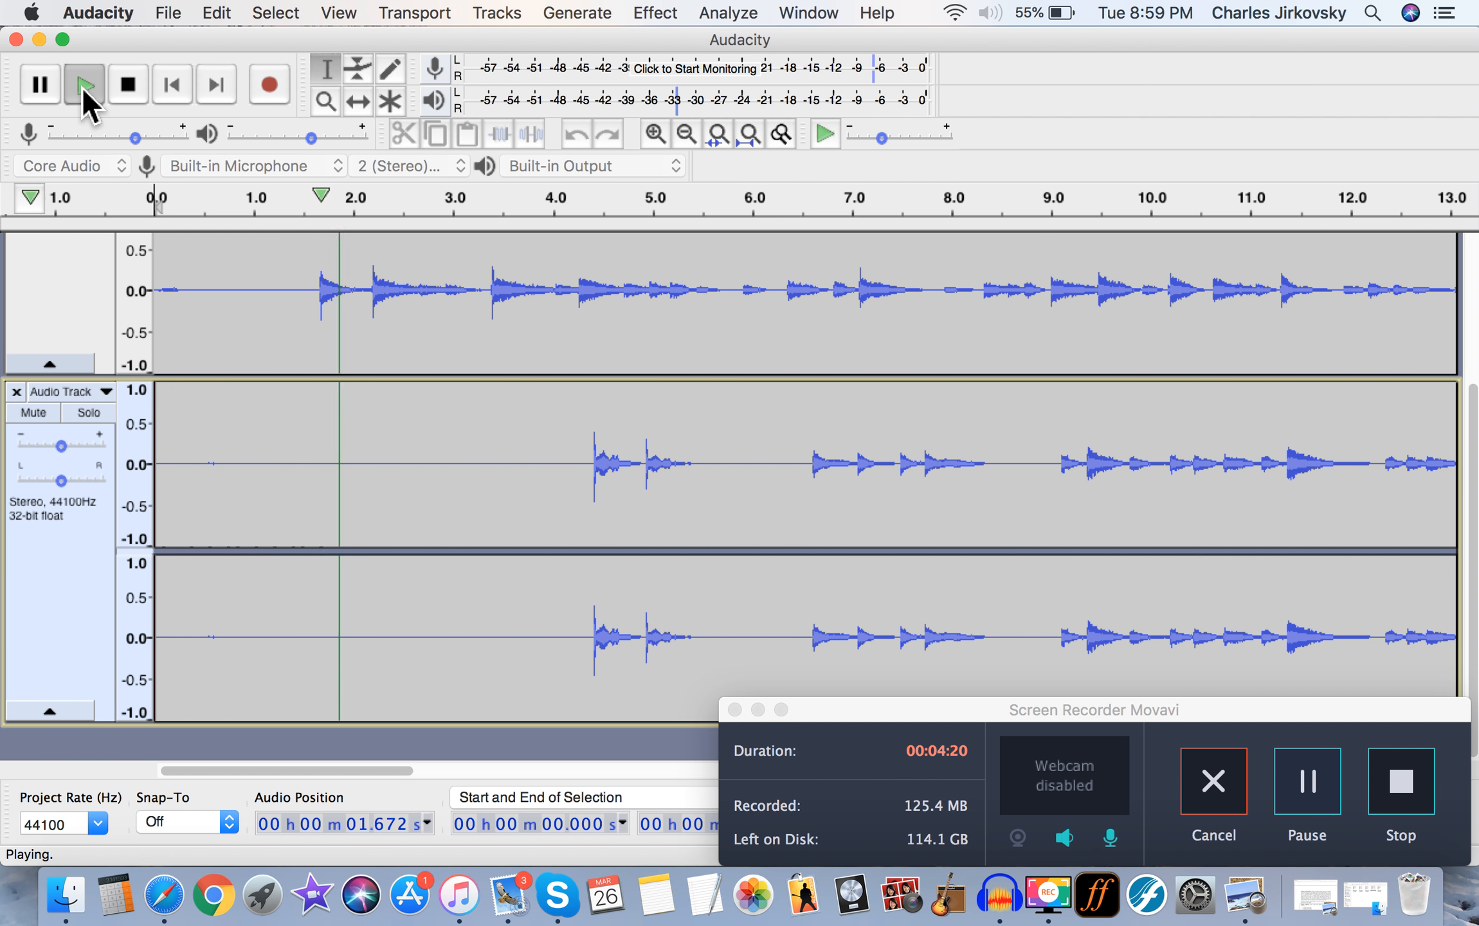
{"action": "left_click", "coordinate": [81, 86]}
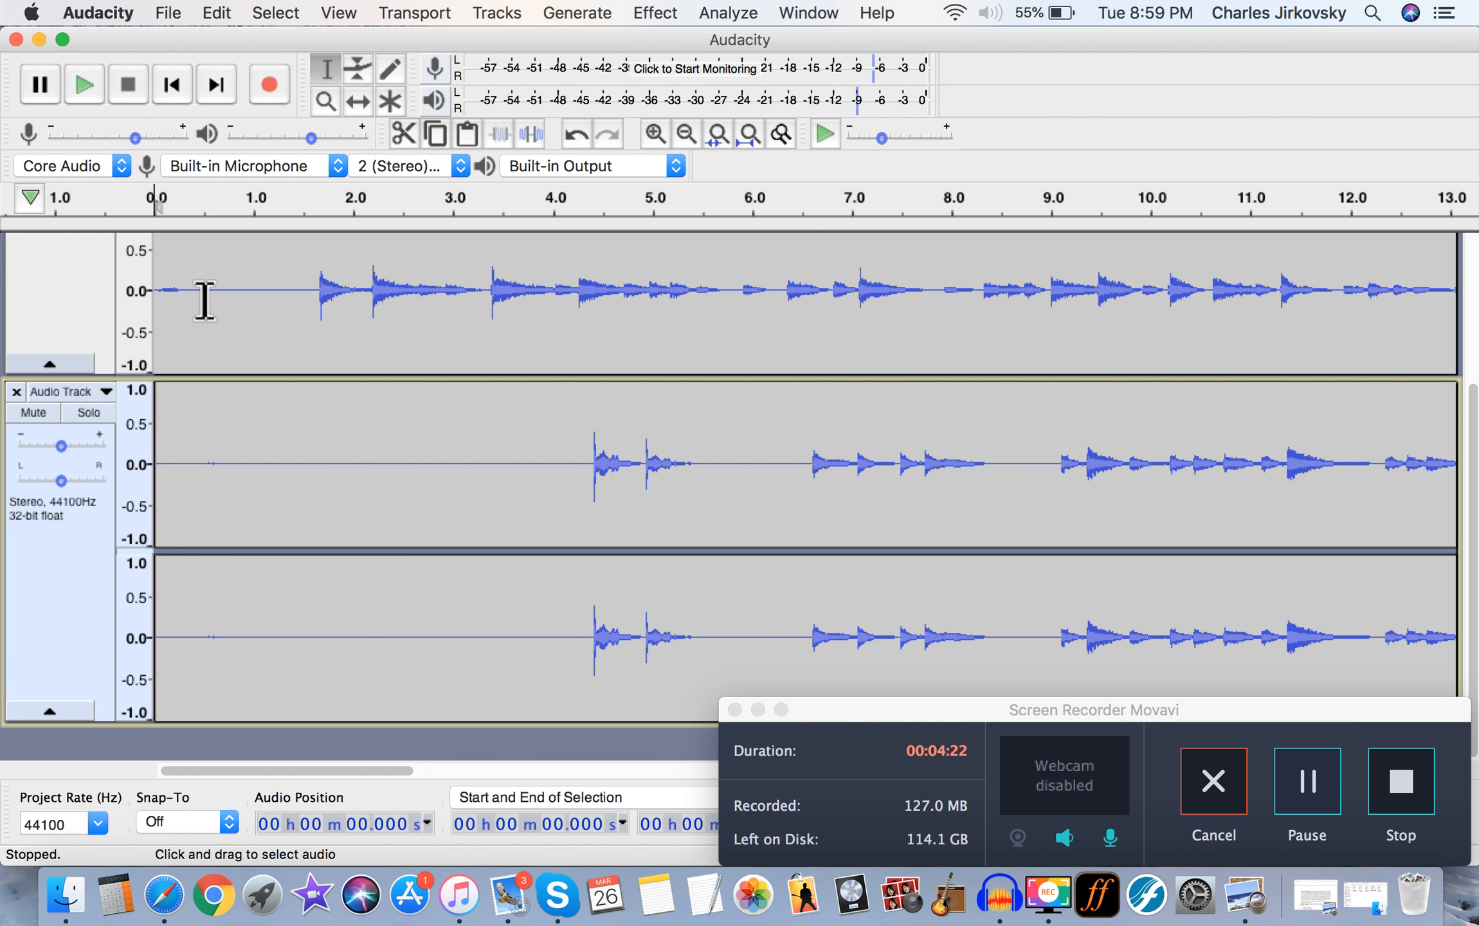
{"action": "left_click", "coordinate": [169, 88]}
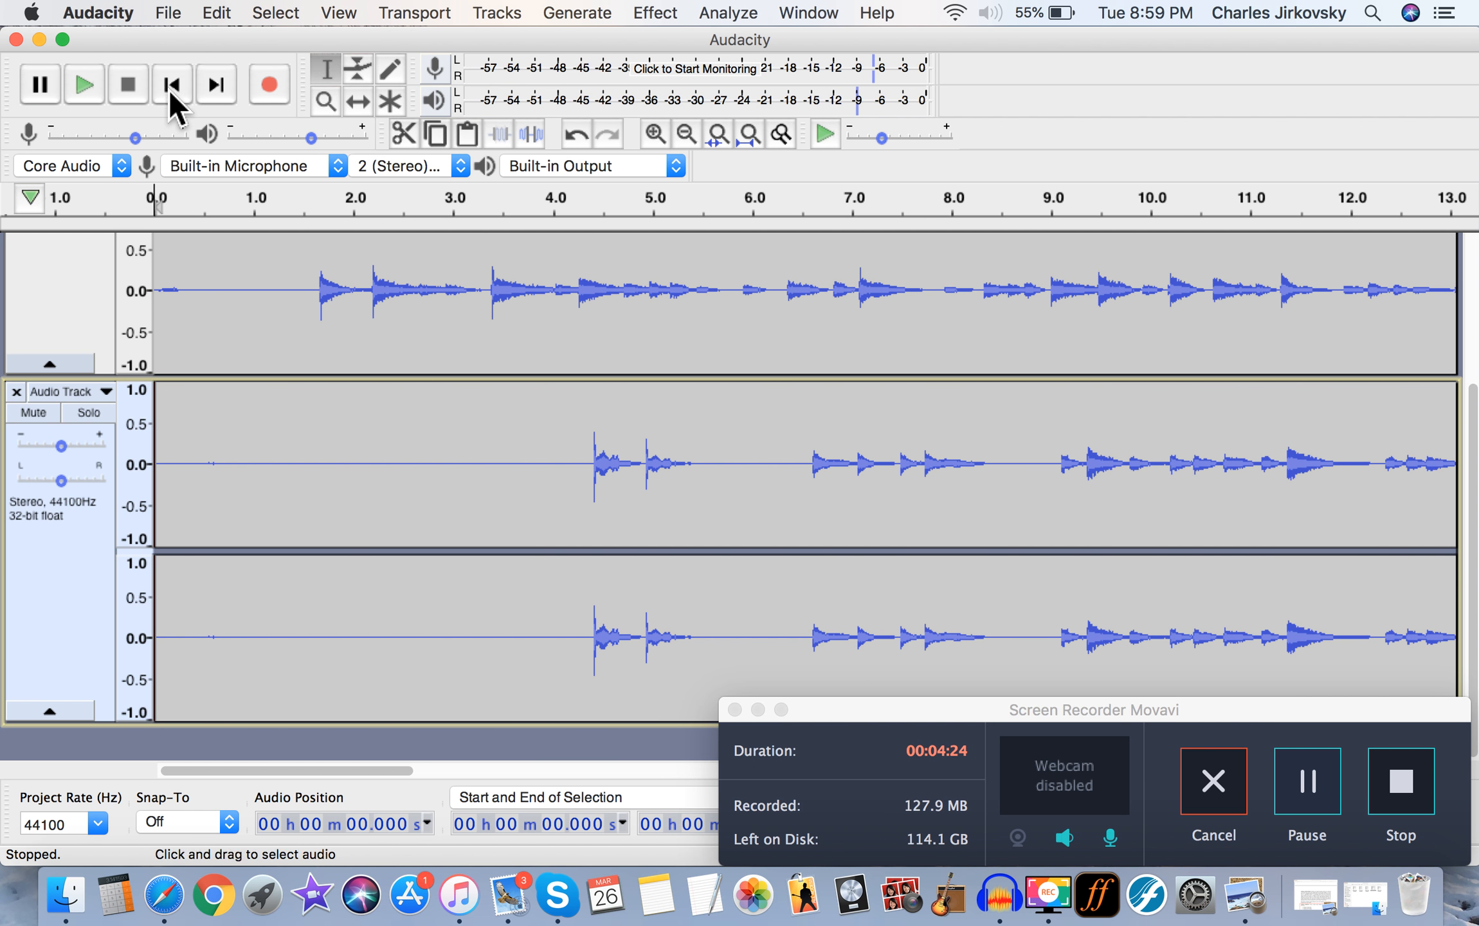
{"action": "left_click", "coordinate": [91, 83]}
{"action": "key", "text": "space"}
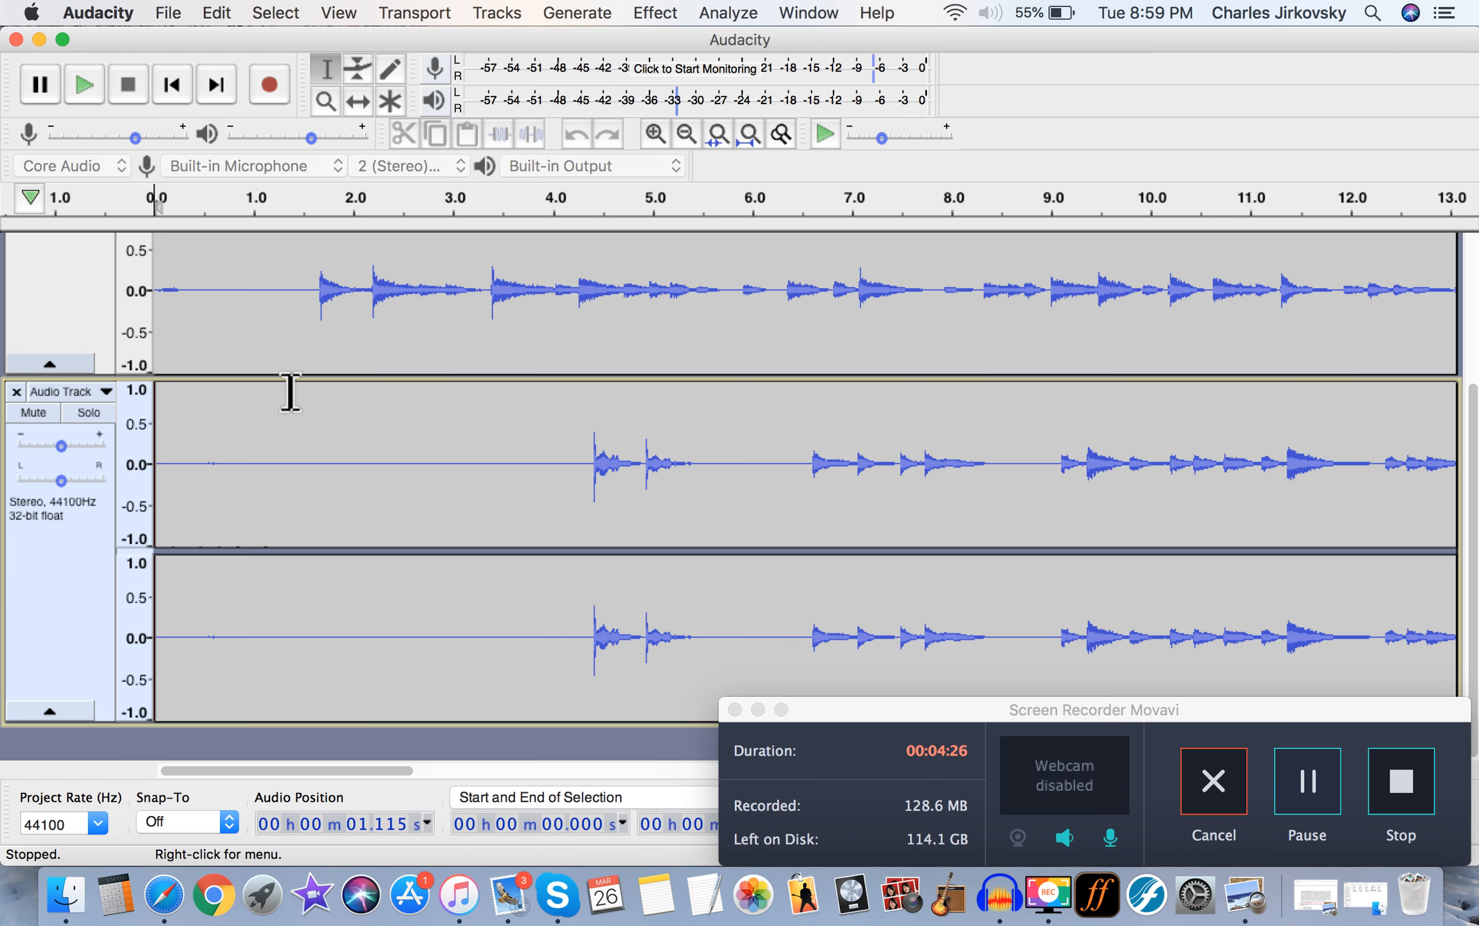
Try deleting about the first 0.67 seconds from the first track only, and undo the deletion
{"action": "left_click_drag", "start_coordinate": [222, 302], "coordinate": [118, 284]}
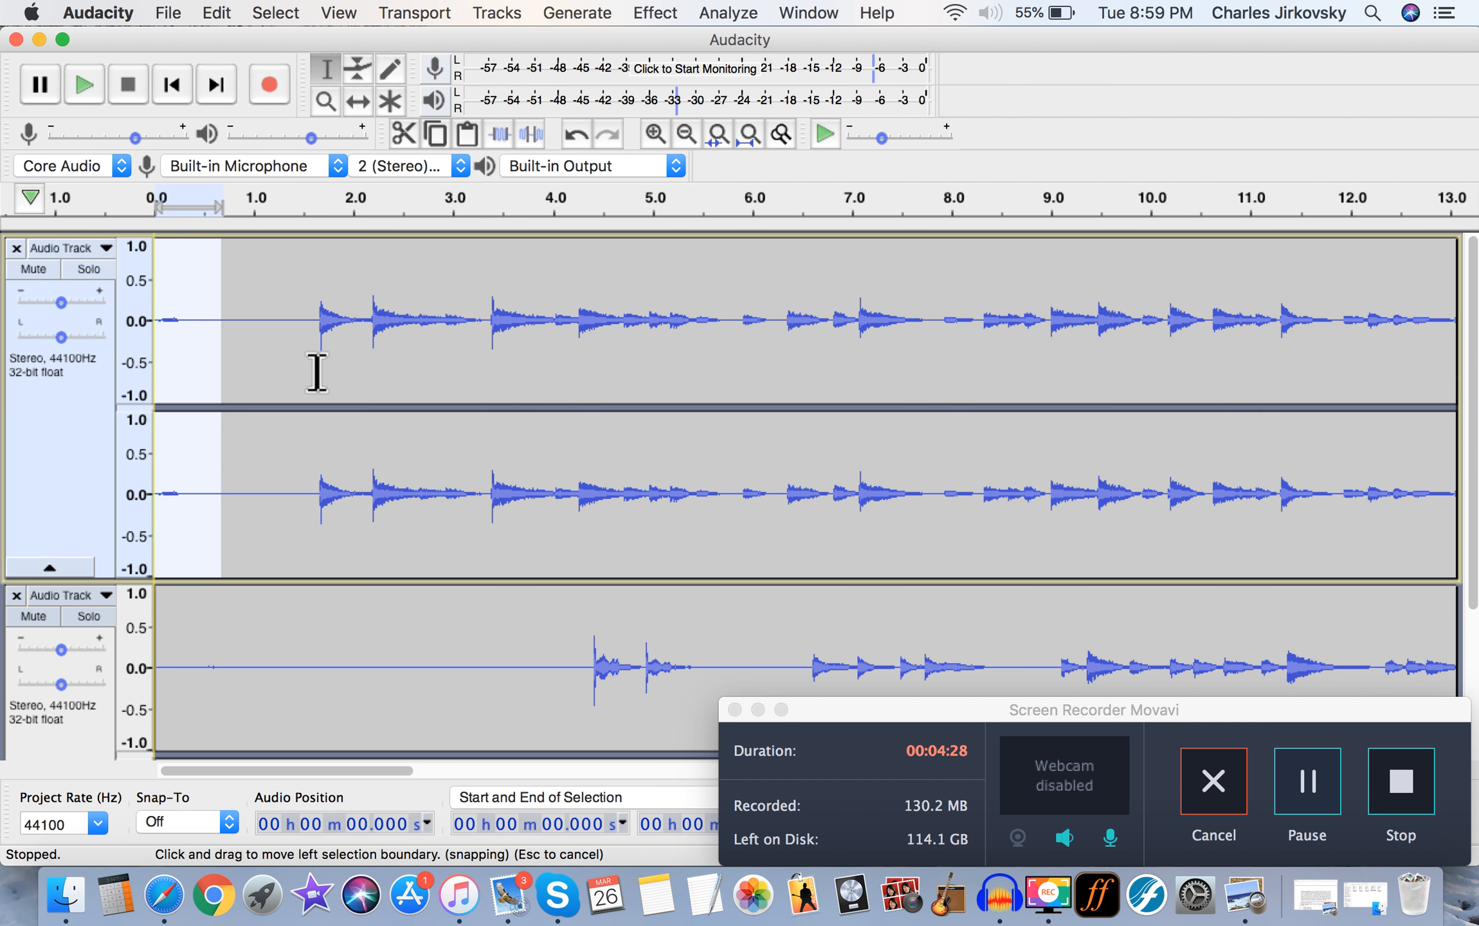
{"action": "key", "text": "Delete"}
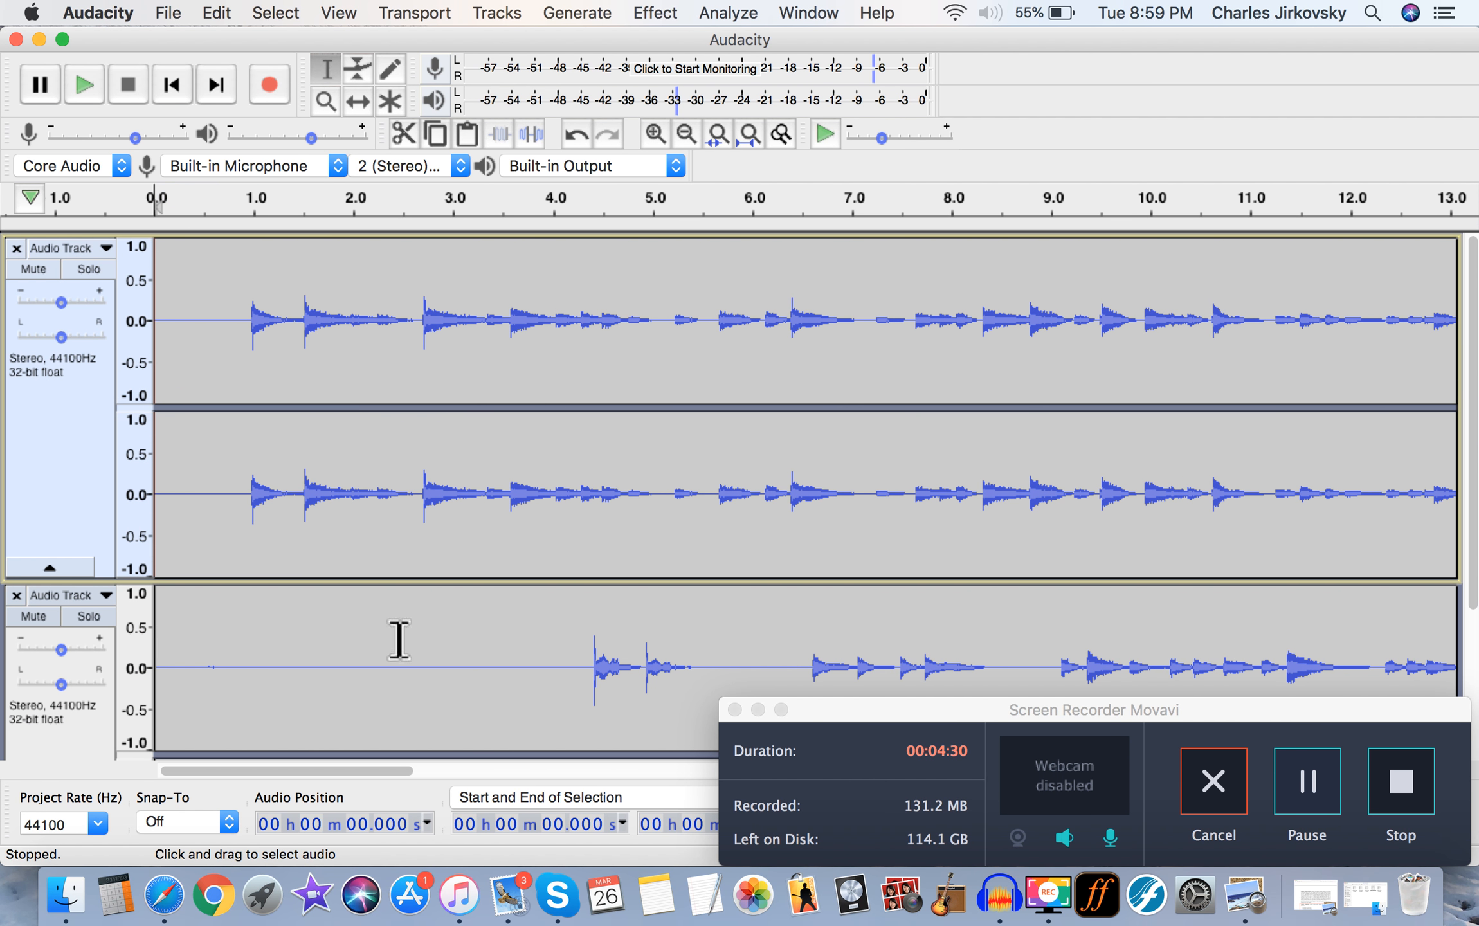
{"action": "key", "text": "super+z"}
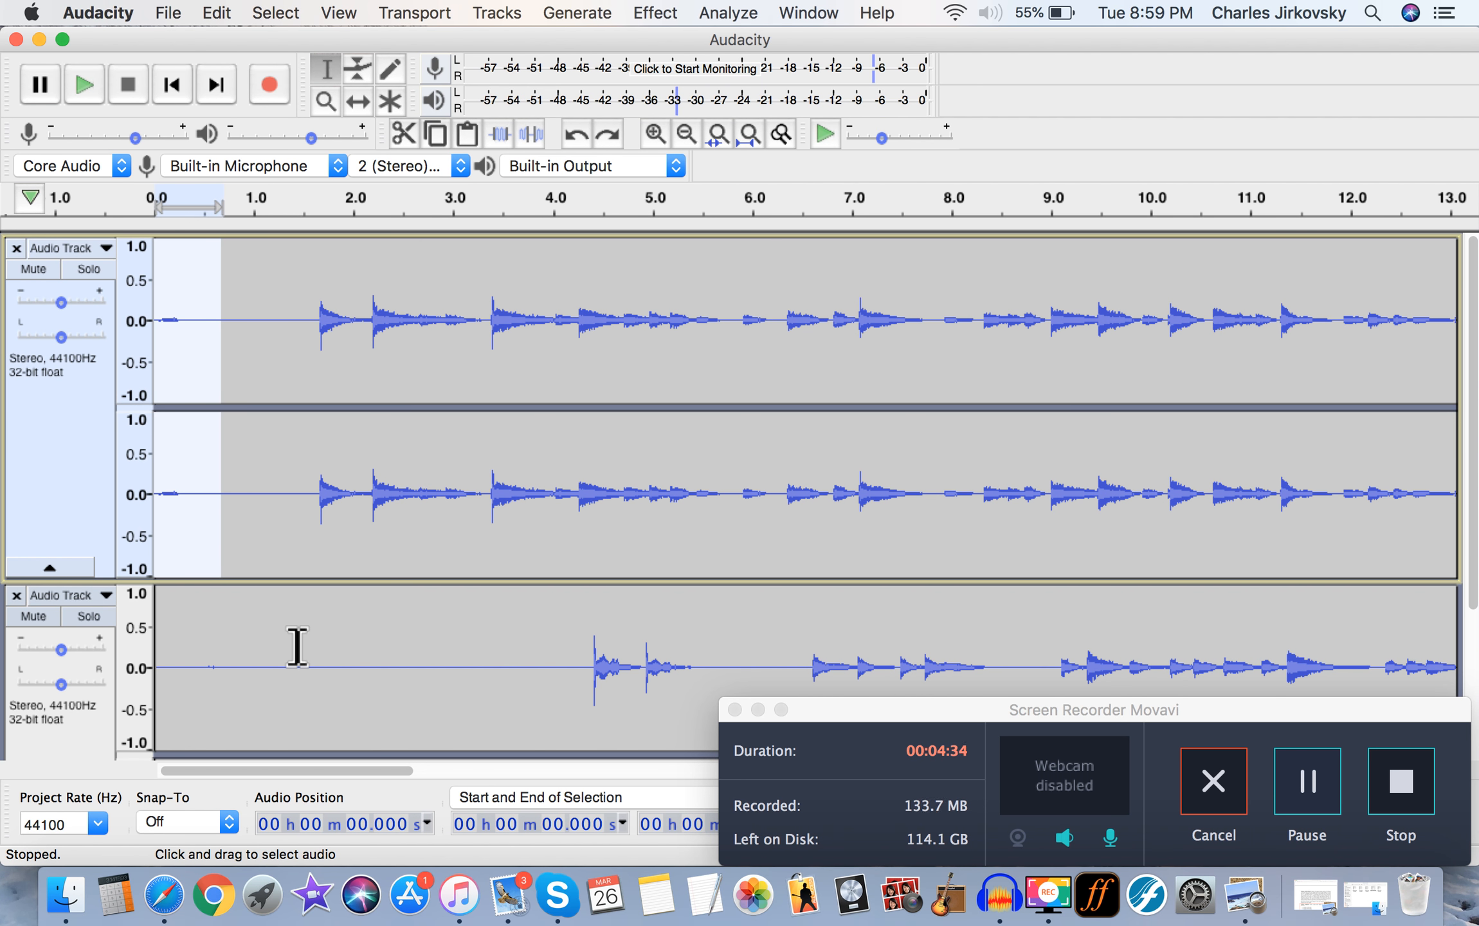
Delete about the first 0.65 seconds from both tracks together
{"action": "left_click", "coordinate": [278, 618]}
{"action": "scroll", "coordinate": [245, 386], "scroll_direction": "down", "scroll_amount": 3}
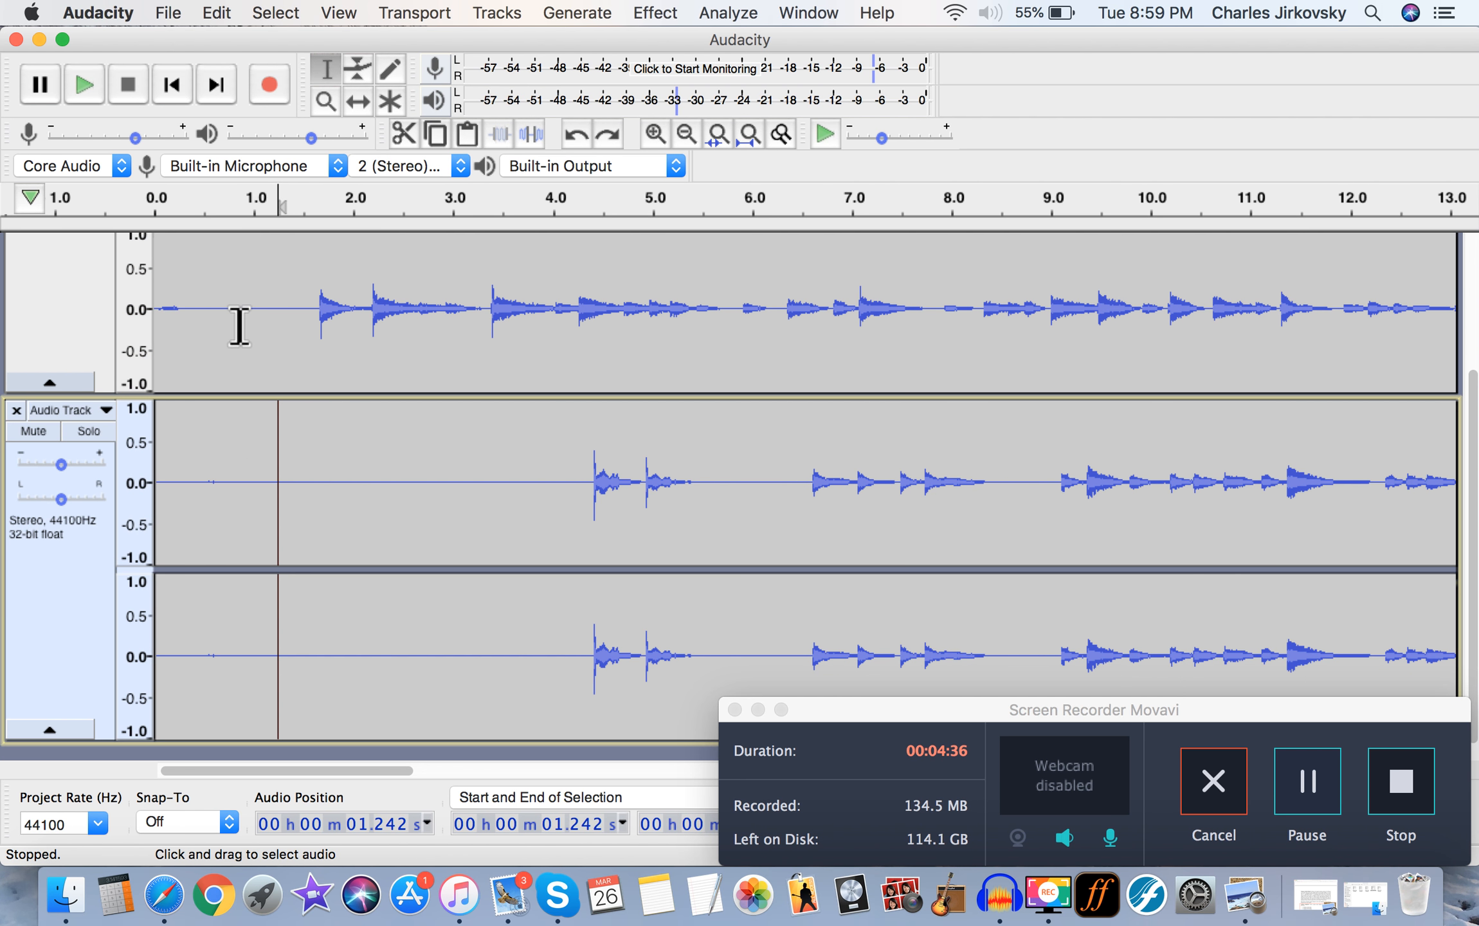
{"action": "left_click_drag", "start_coordinate": [219, 348], "coordinate": [200, 586]}
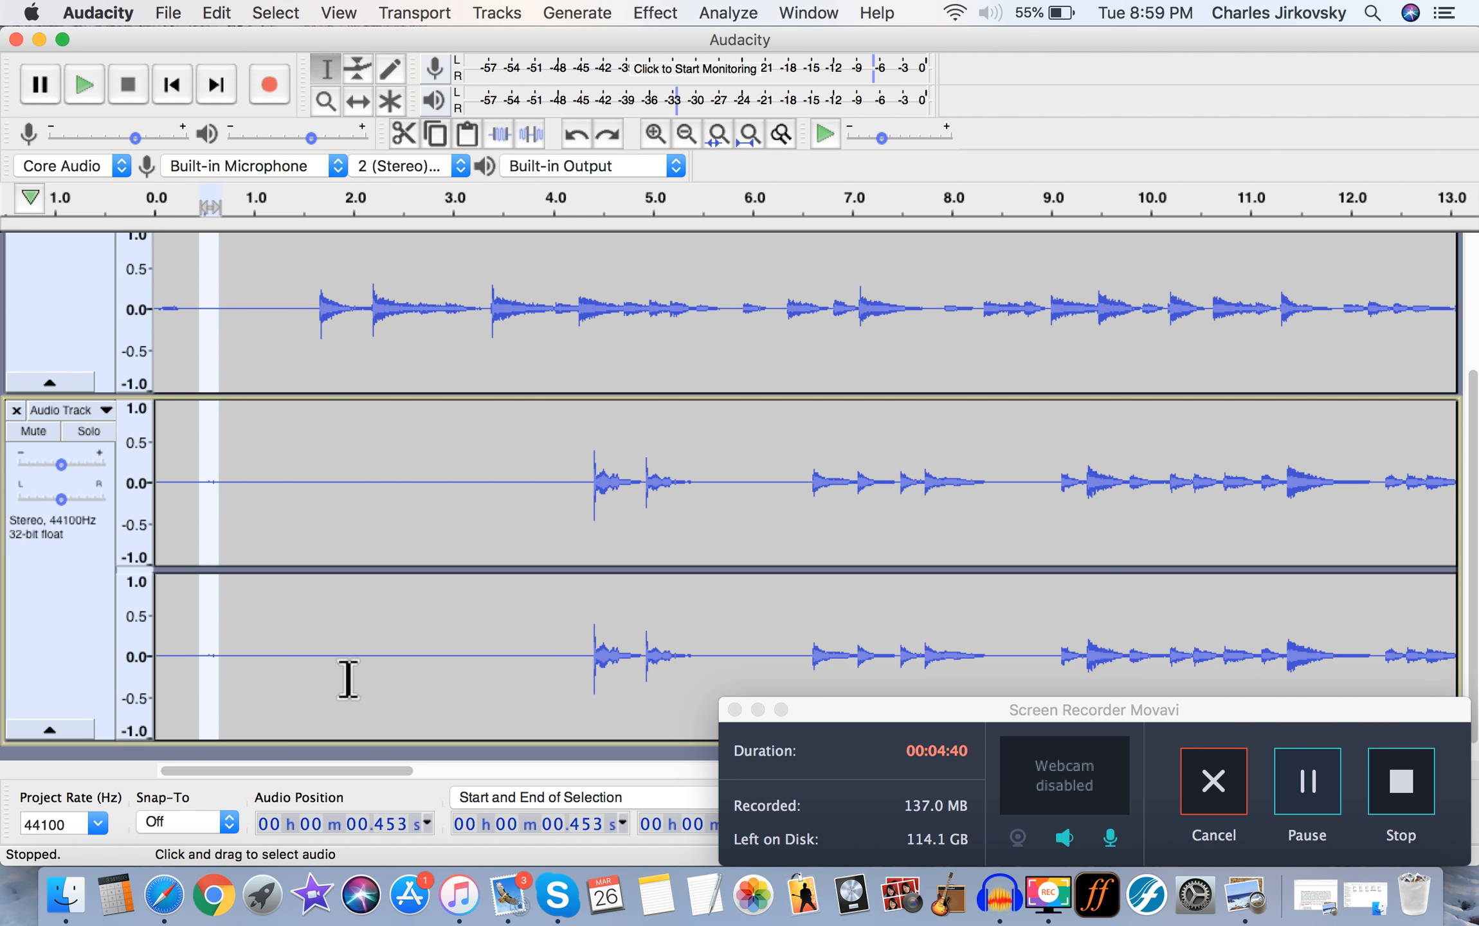
{"action": "scroll", "coordinate": [348, 679], "scroll_direction": "up", "scroll_amount": 3}
{"action": "left_click", "coordinate": [285, 635]}
{"action": "scroll", "coordinate": [276, 635], "scroll_direction": "down", "scroll_amount": 3}
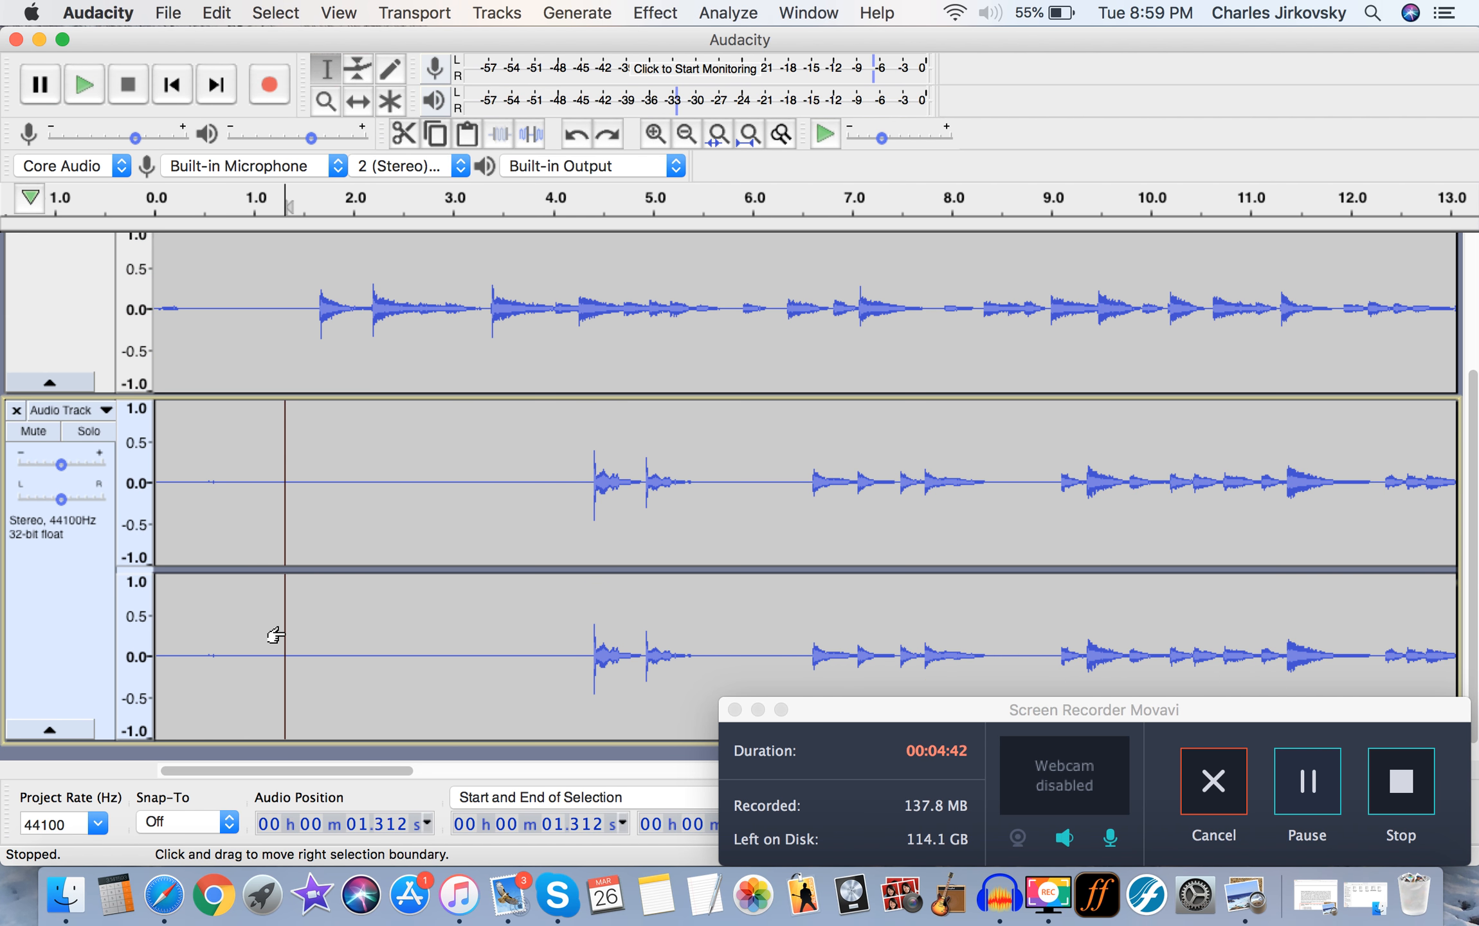
{"action": "mouse_move", "coordinate": [219, 327]}
{"action": "left_mouse_down"}
{"action": "mouse_move", "coordinate": [106, 476]}
{"action": "mouse_move", "coordinate": [92, 518]}
{"action": "left_mouse_up"}
{"action": "key", "text": "BackSpace"}
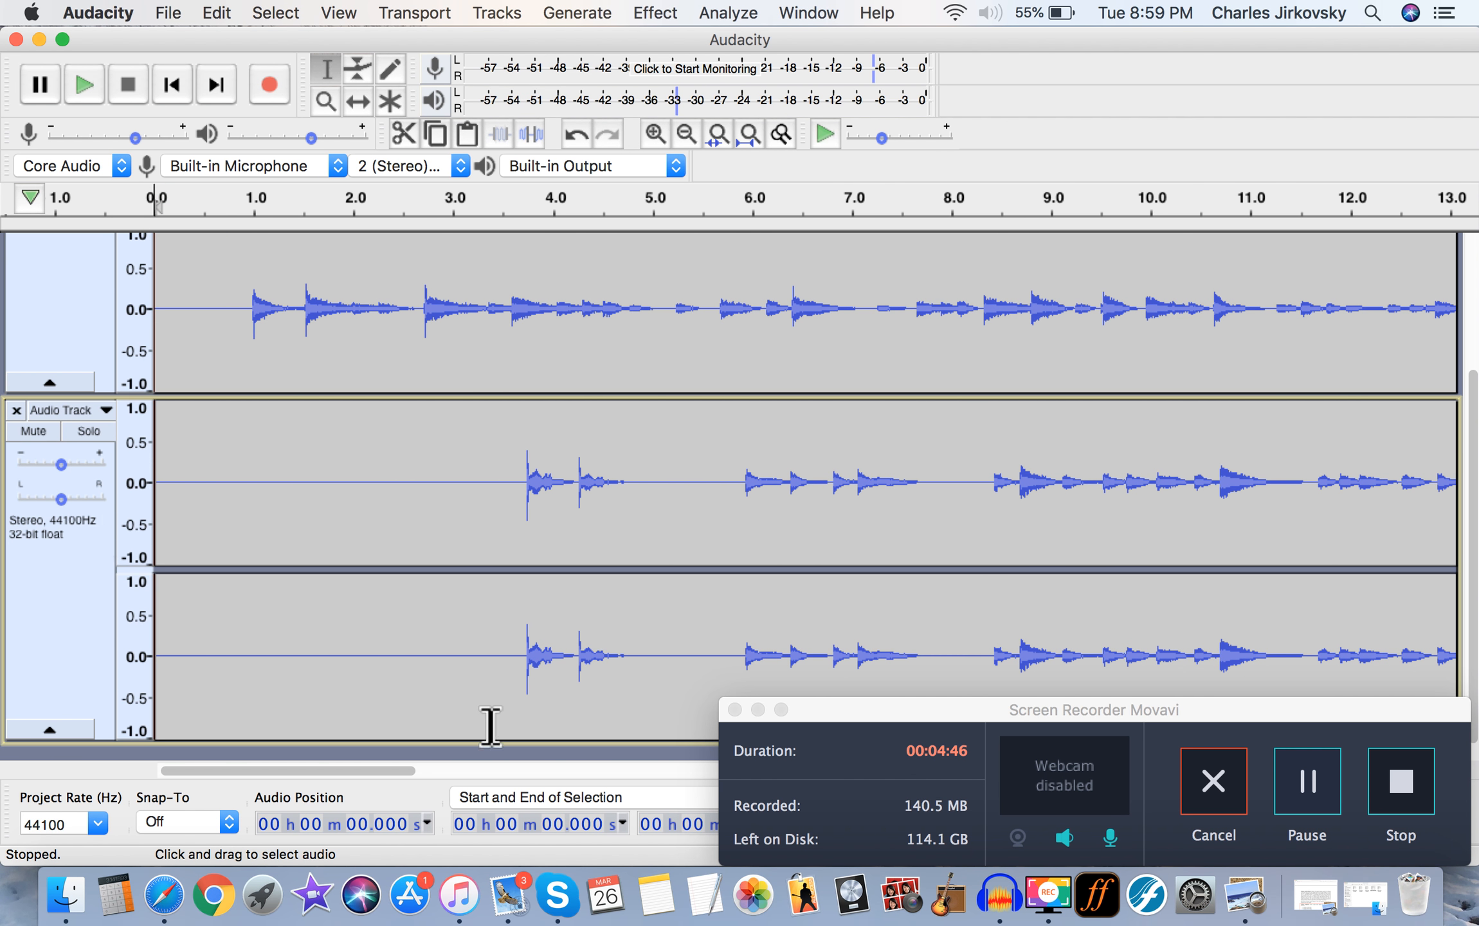
Play both trimmed tracks together from the start to check their timing and balance
{"action": "scroll", "coordinate": [490, 727], "scroll_direction": "up", "scroll_amount": 1}
{"action": "scroll", "coordinate": [490, 727], "scroll_direction": "up", "scroll_amount": 4}
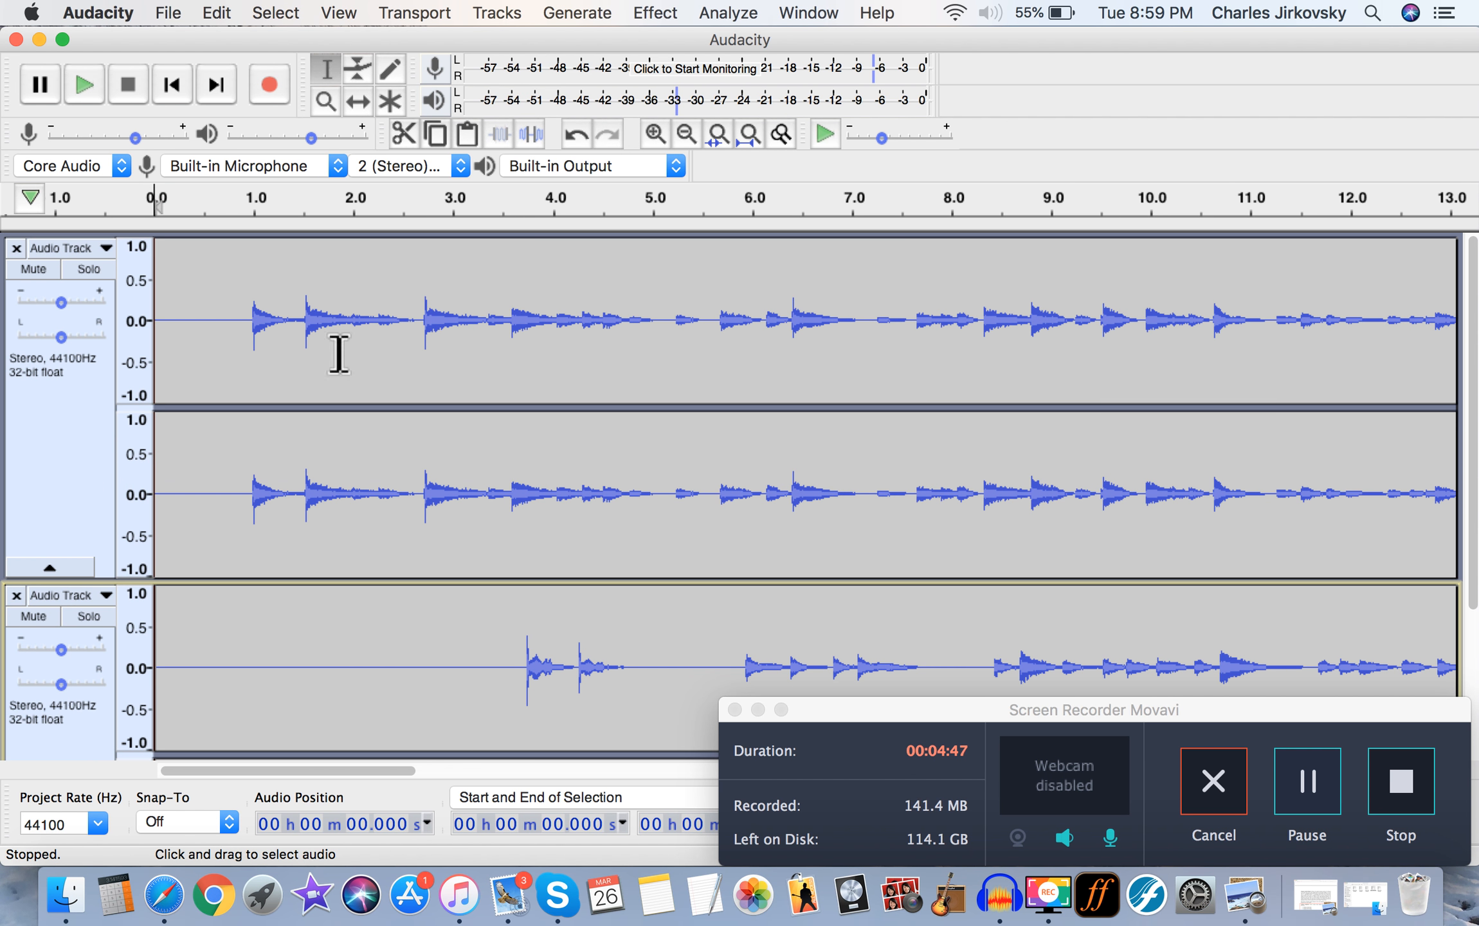
{"action": "left_click", "coordinate": [86, 85]}
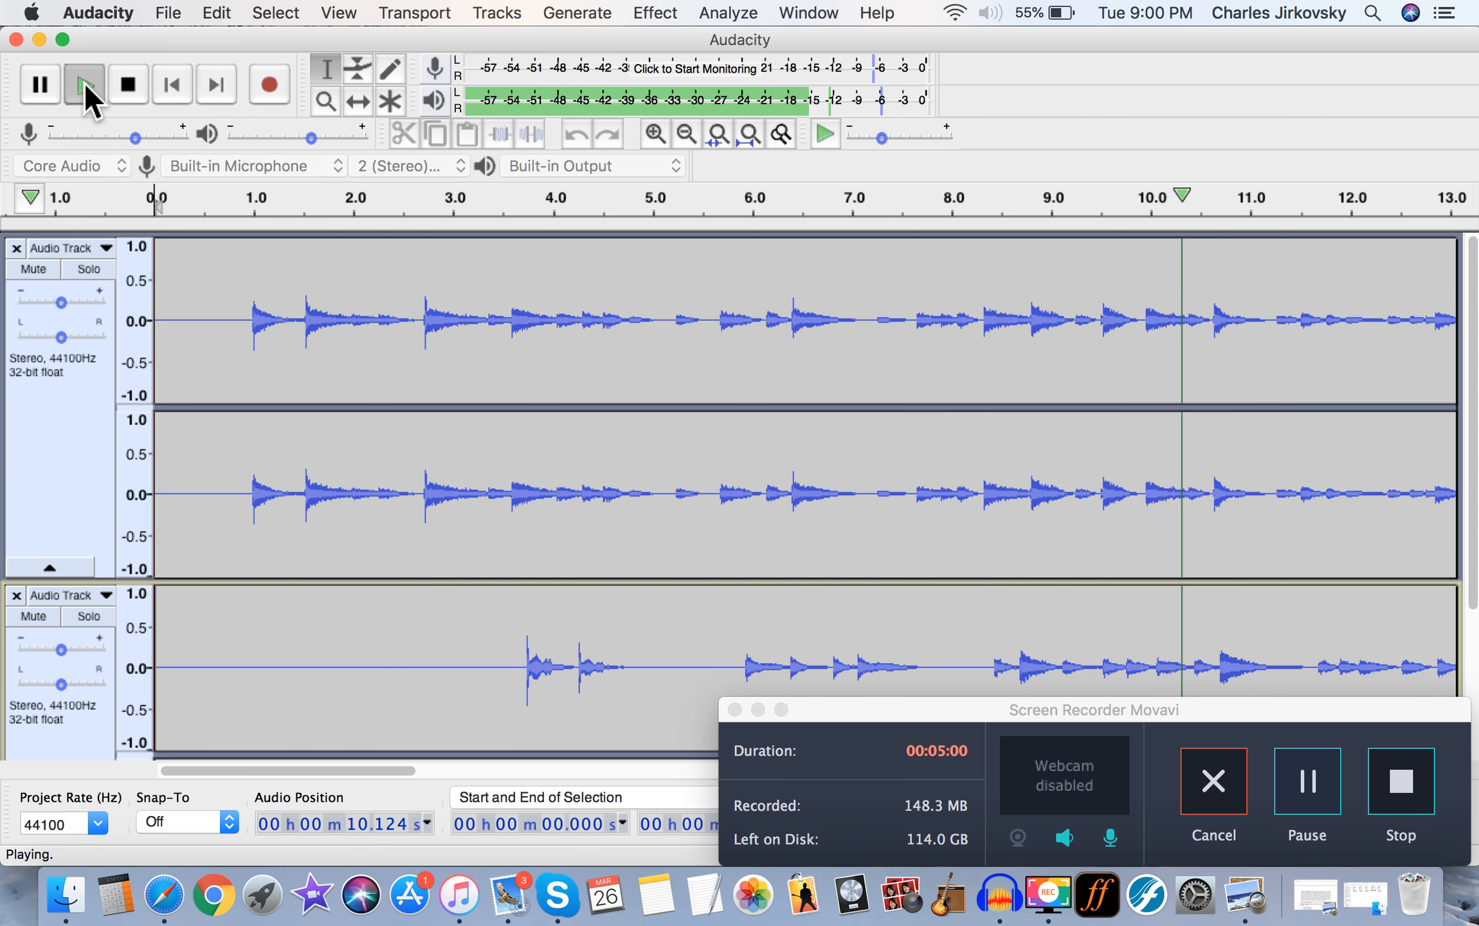
{"action": "left_click", "coordinate": [86, 96]}
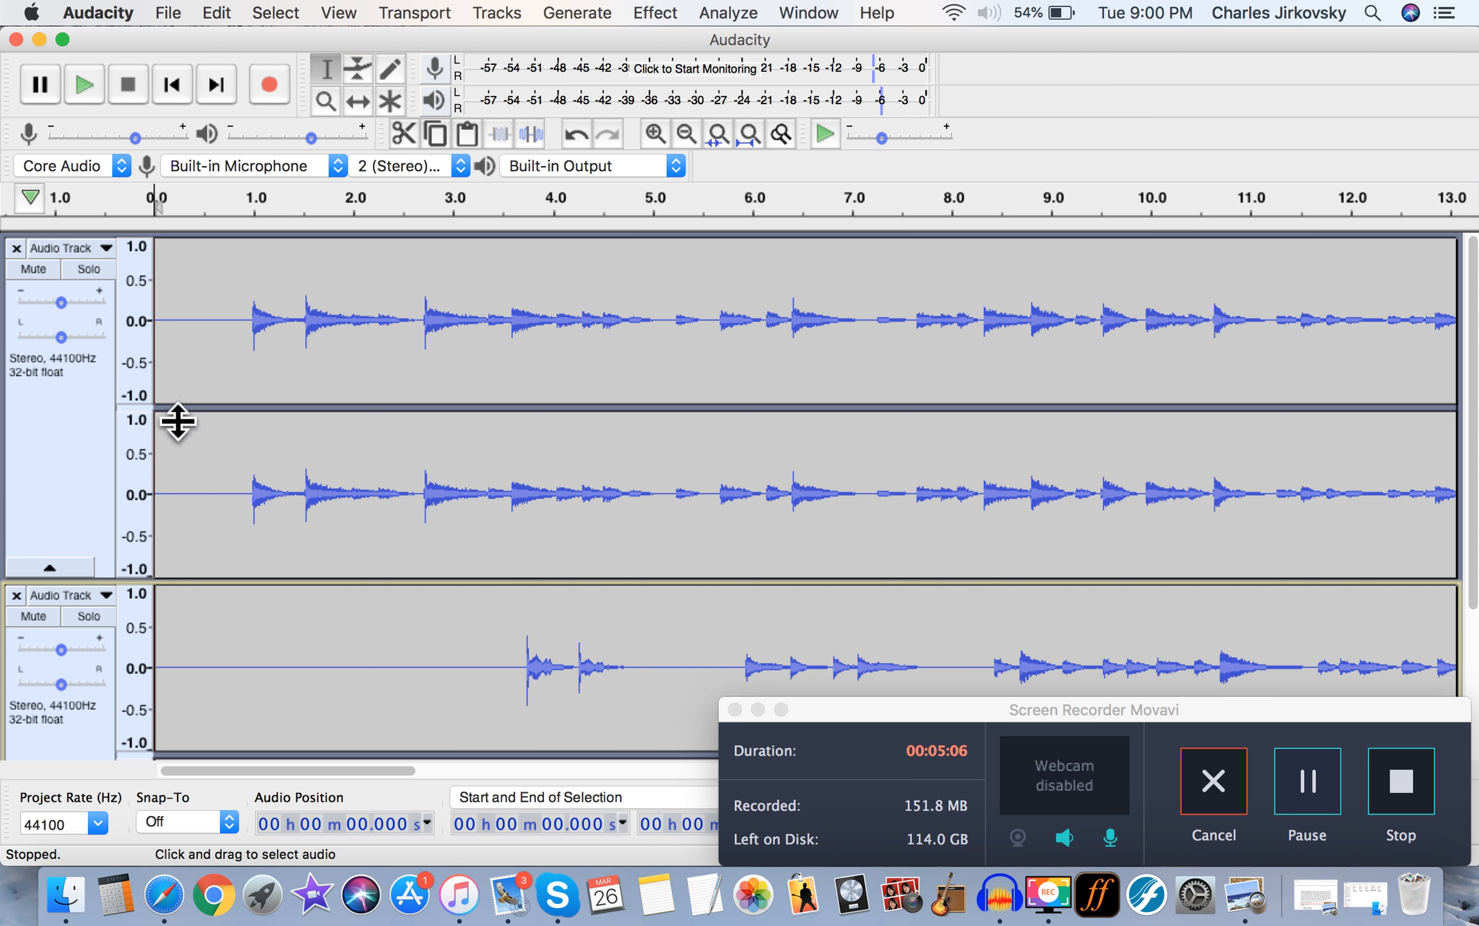
Lower the first track's gain slightly
{"action": "mouse_move", "coordinate": [66, 308]}
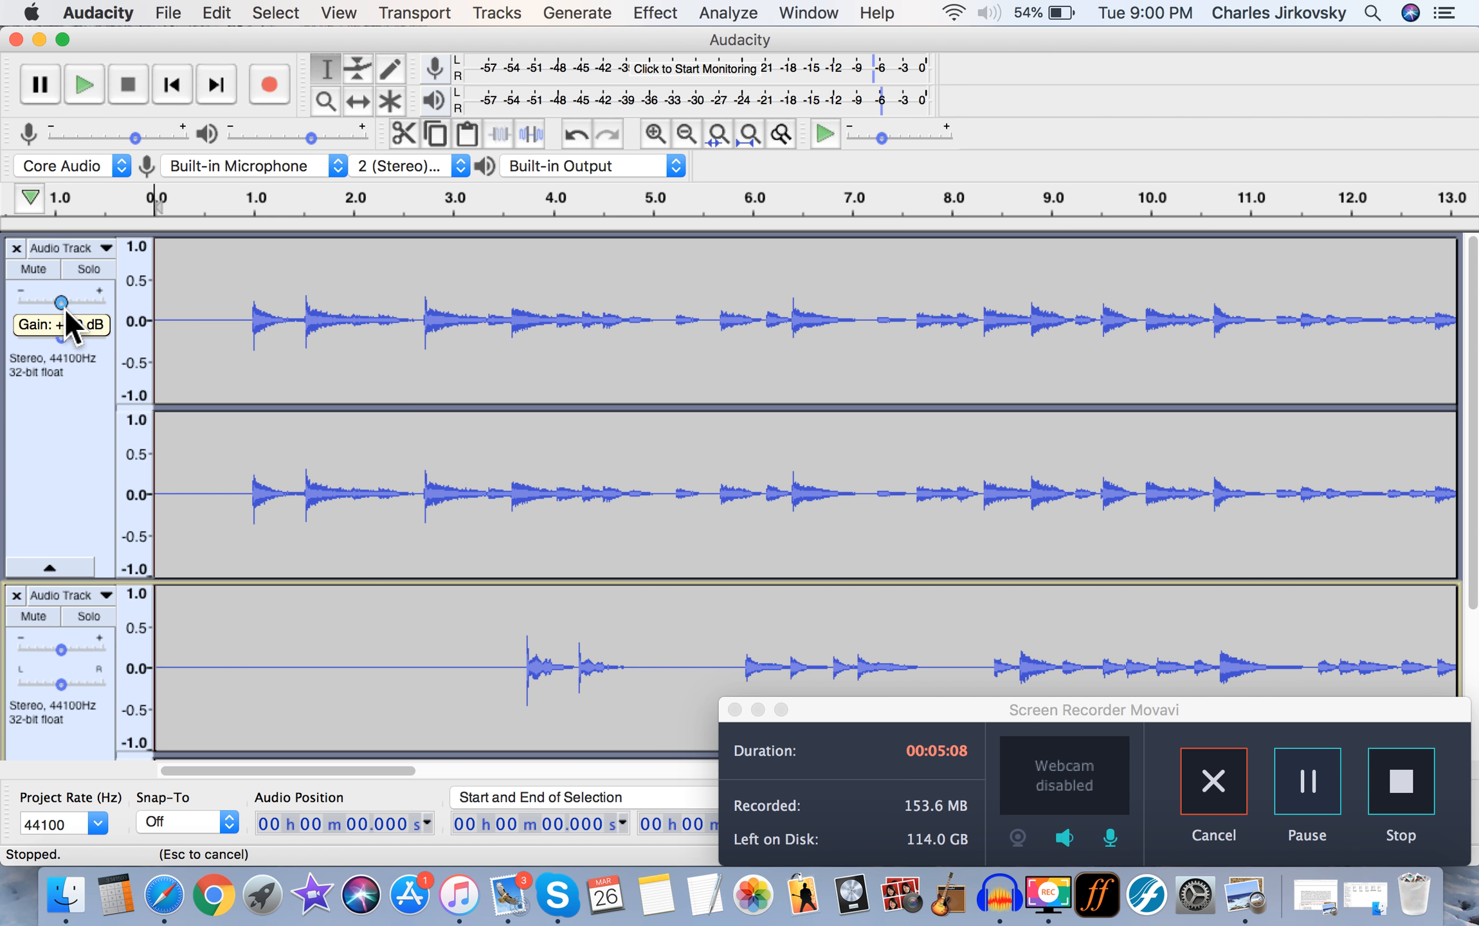
{"action": "left_click", "coordinate": [59, 306]}
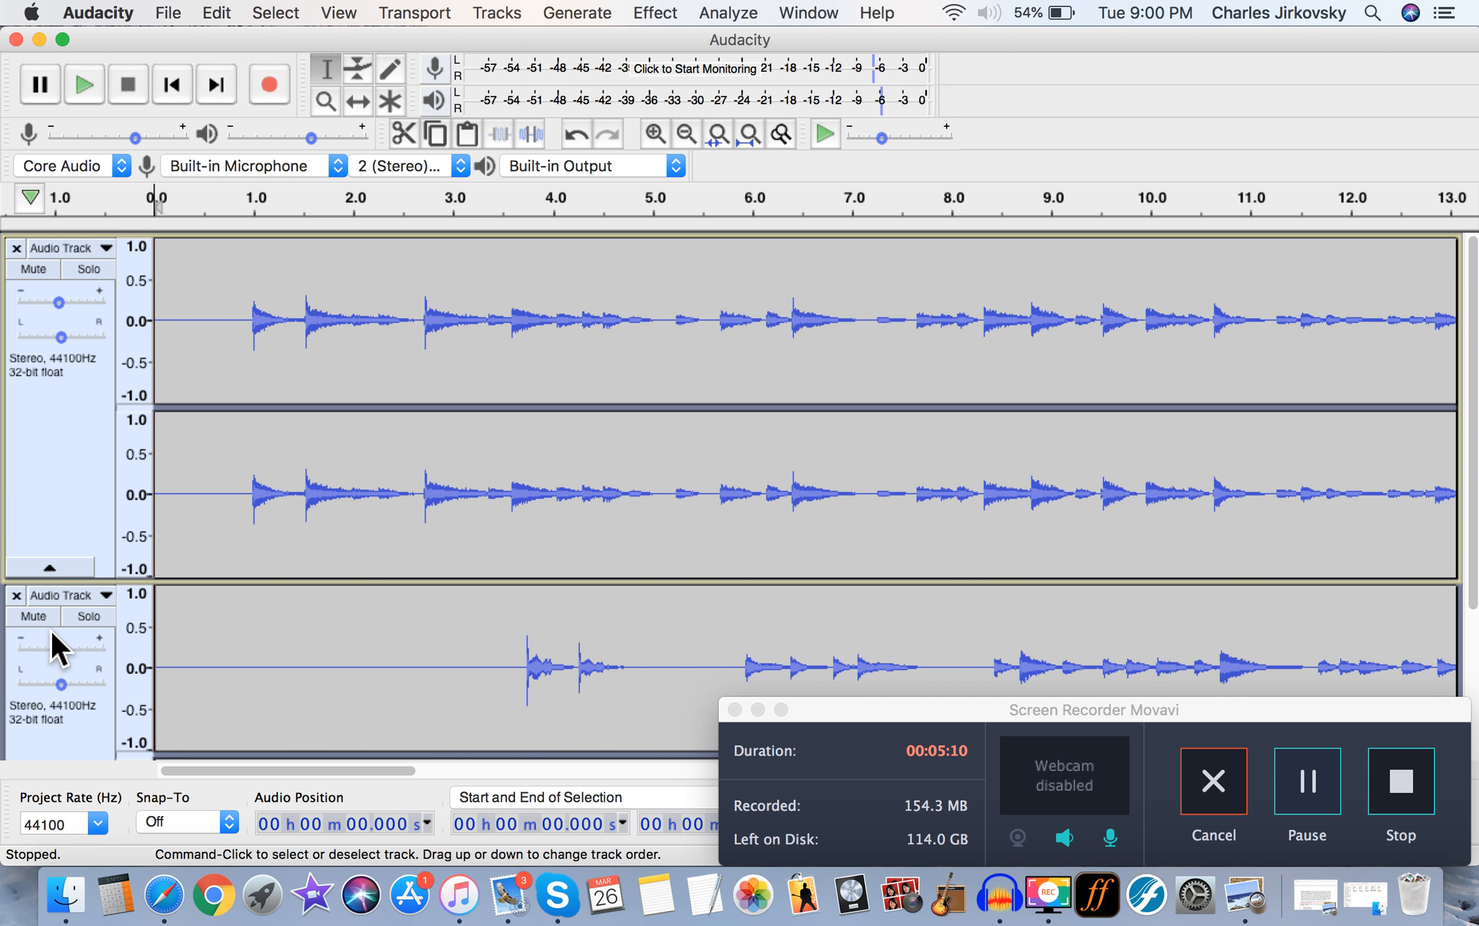
Raise the second track's gain slightly and play both tracks from about 3.9 seconds to check the balance
{"action": "mouse_move", "coordinate": [61, 650]}
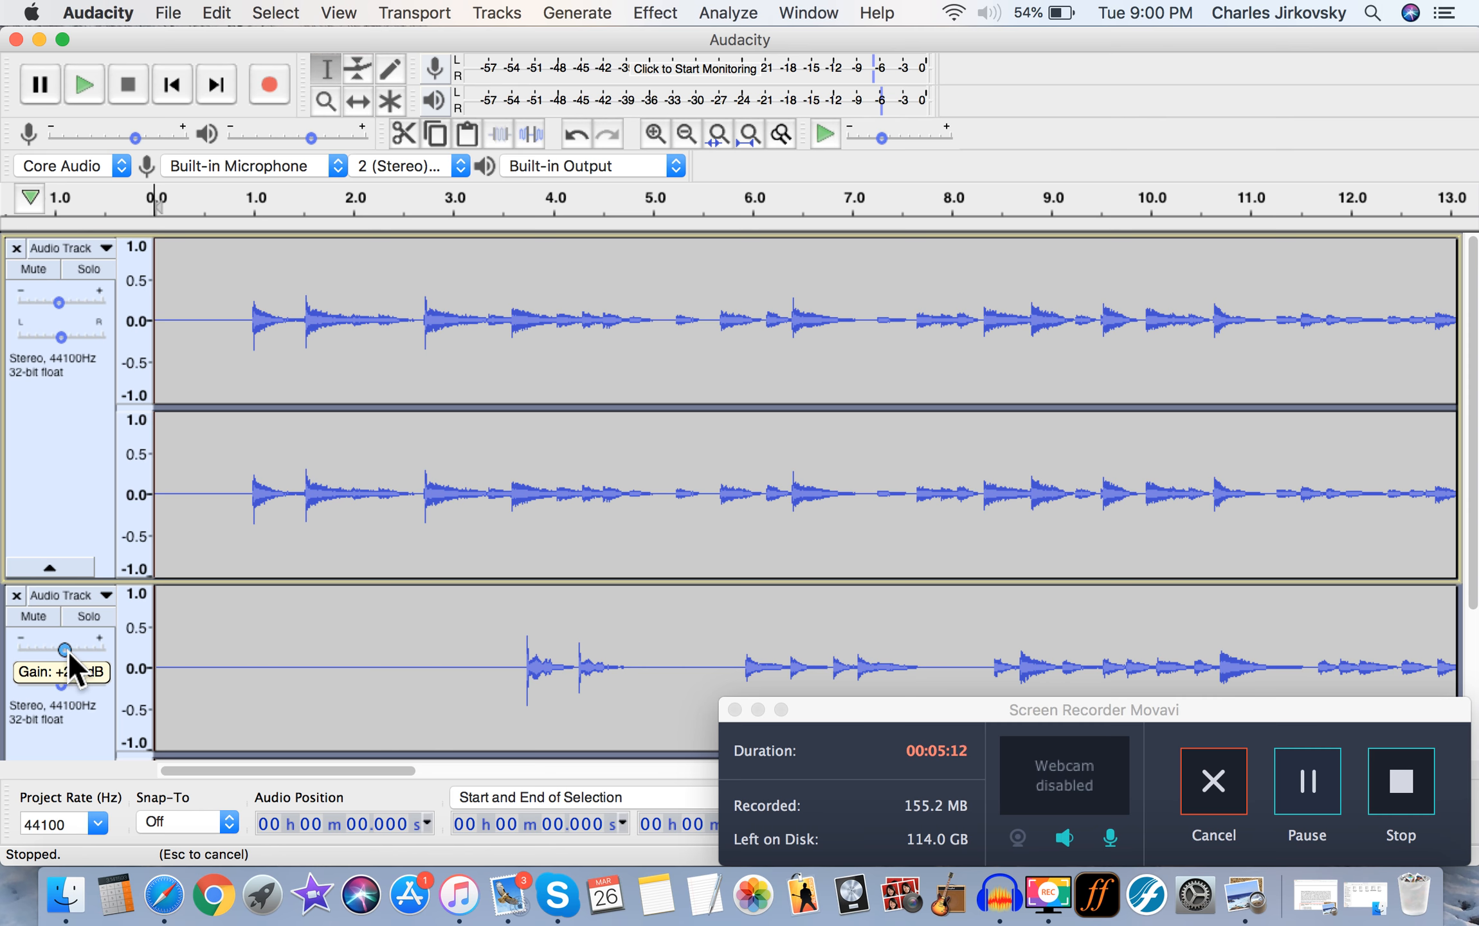
{"action": "left_click", "coordinate": [67, 649]}
{"action": "left_click", "coordinate": [539, 348]}
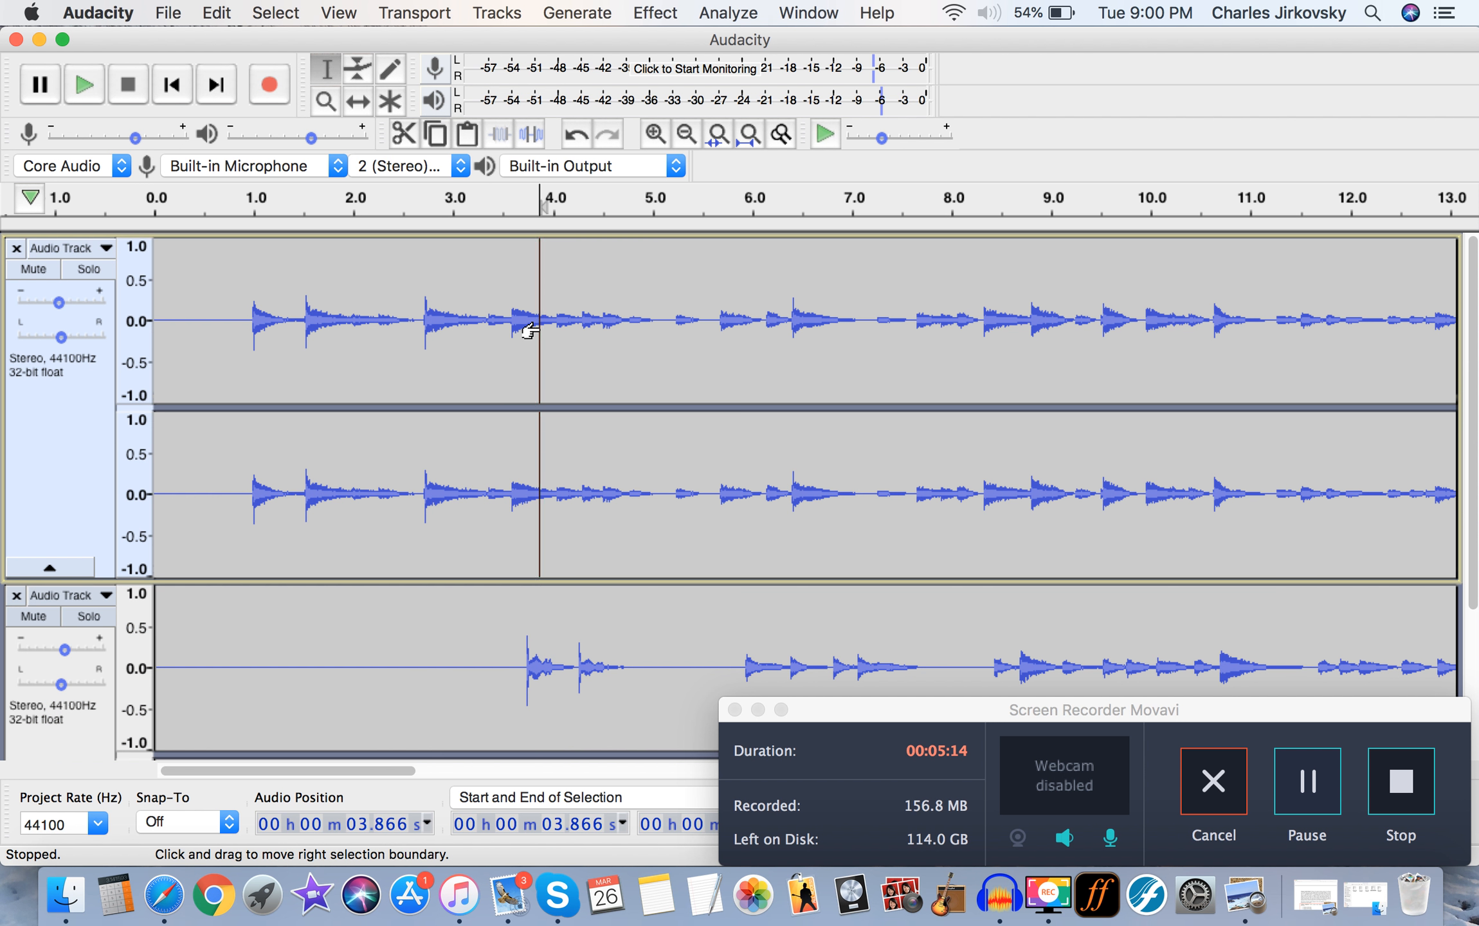
{"action": "key", "text": "space"}
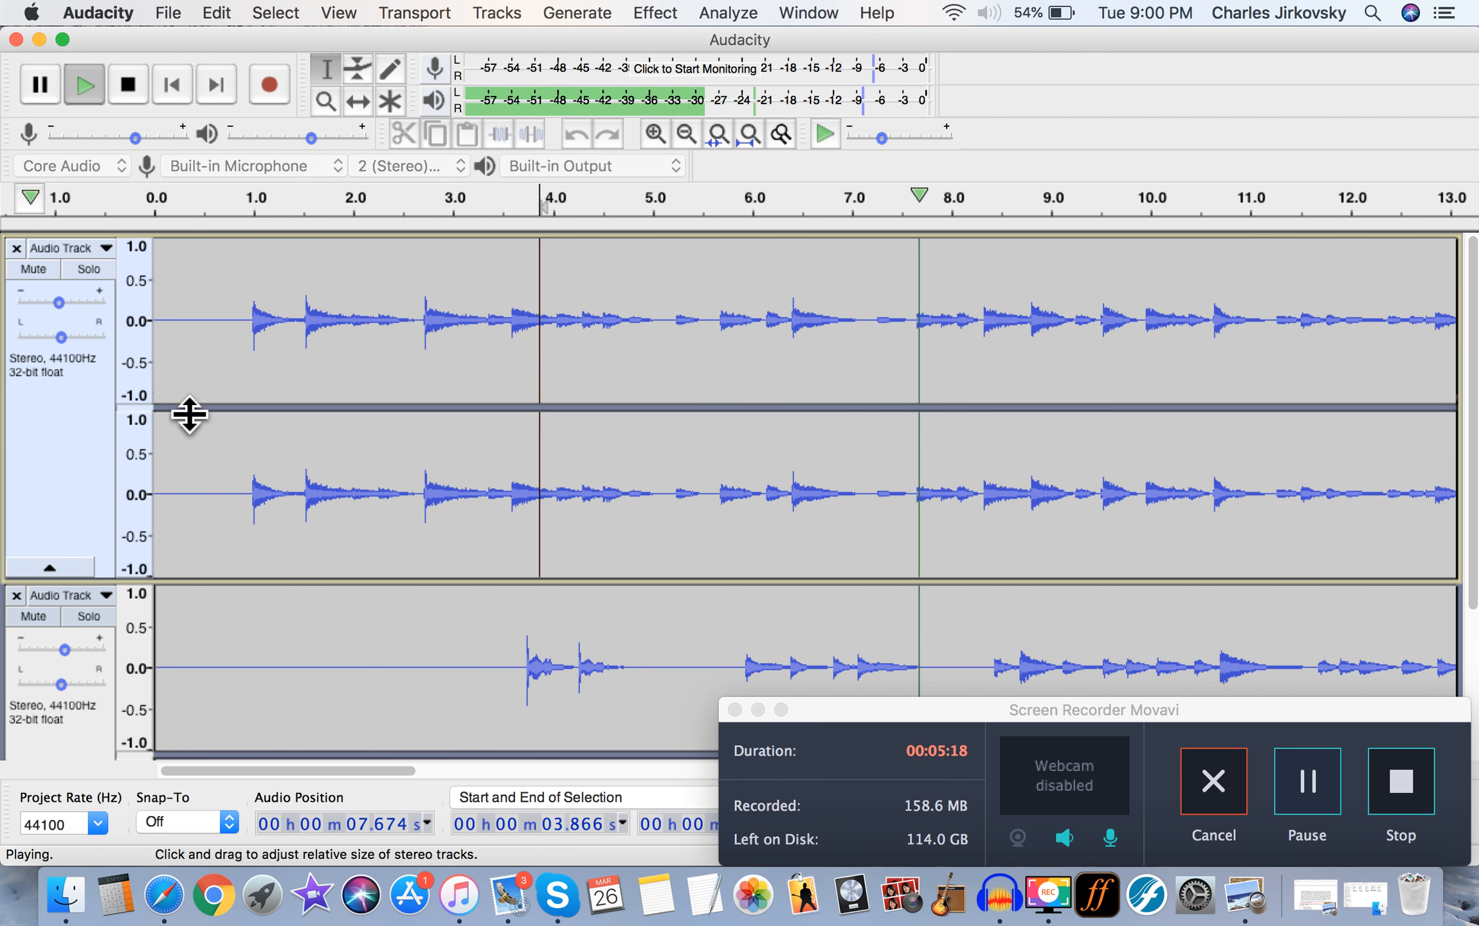
Raise the first track's gain slightly during playback, and stop playing
{"action": "left_click", "coordinate": [63, 305]}
{"action": "left_click_drag", "start_coordinate": [64, 305], "coordinate": [65, 305]}
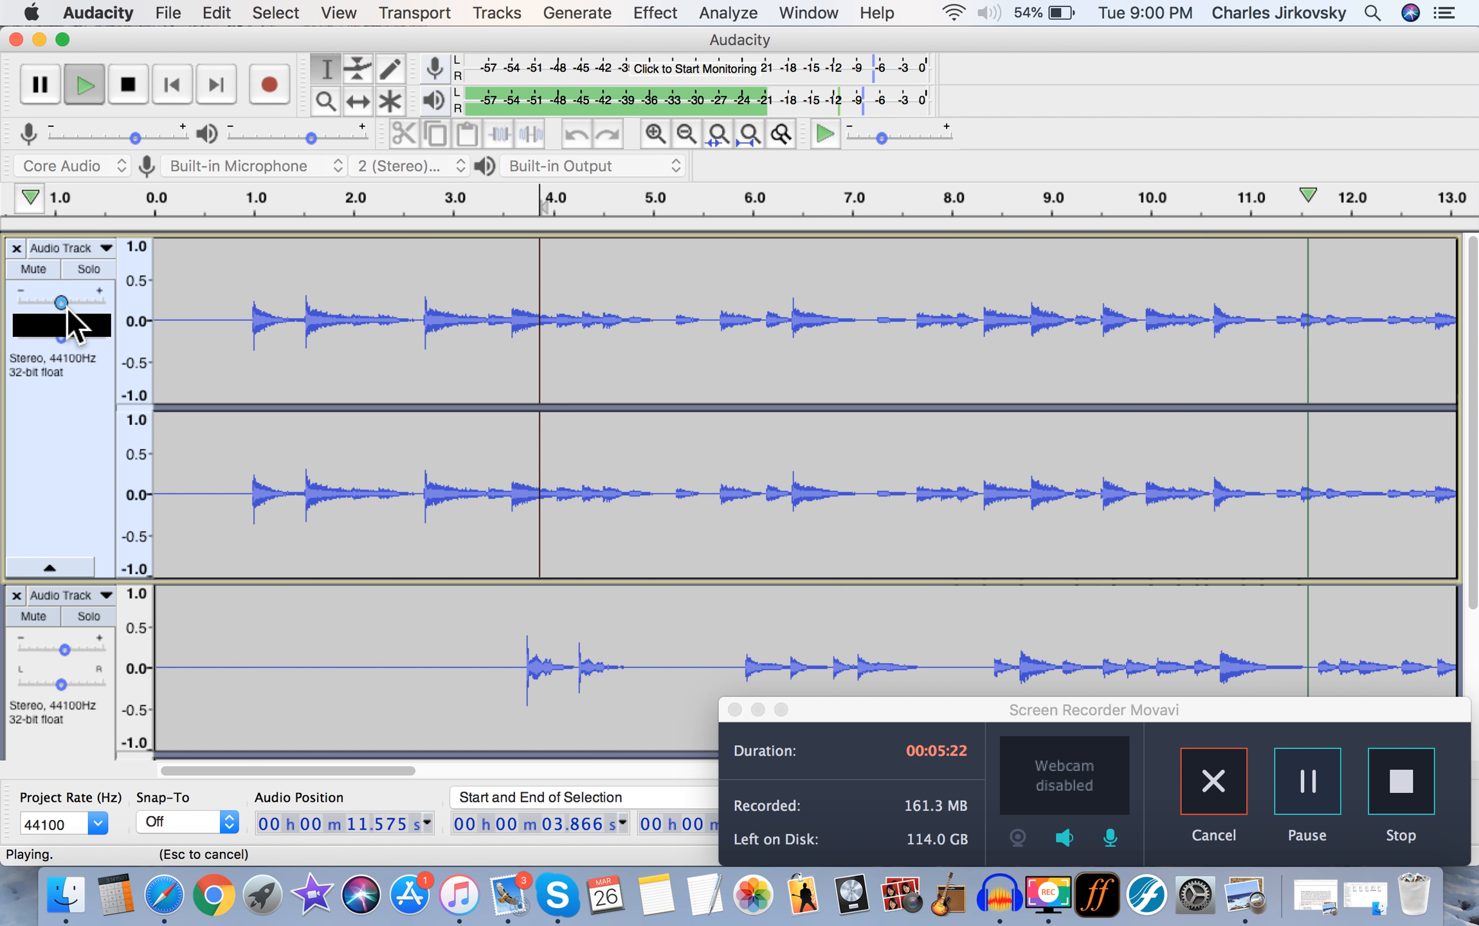
{"action": "key", "text": "space"}
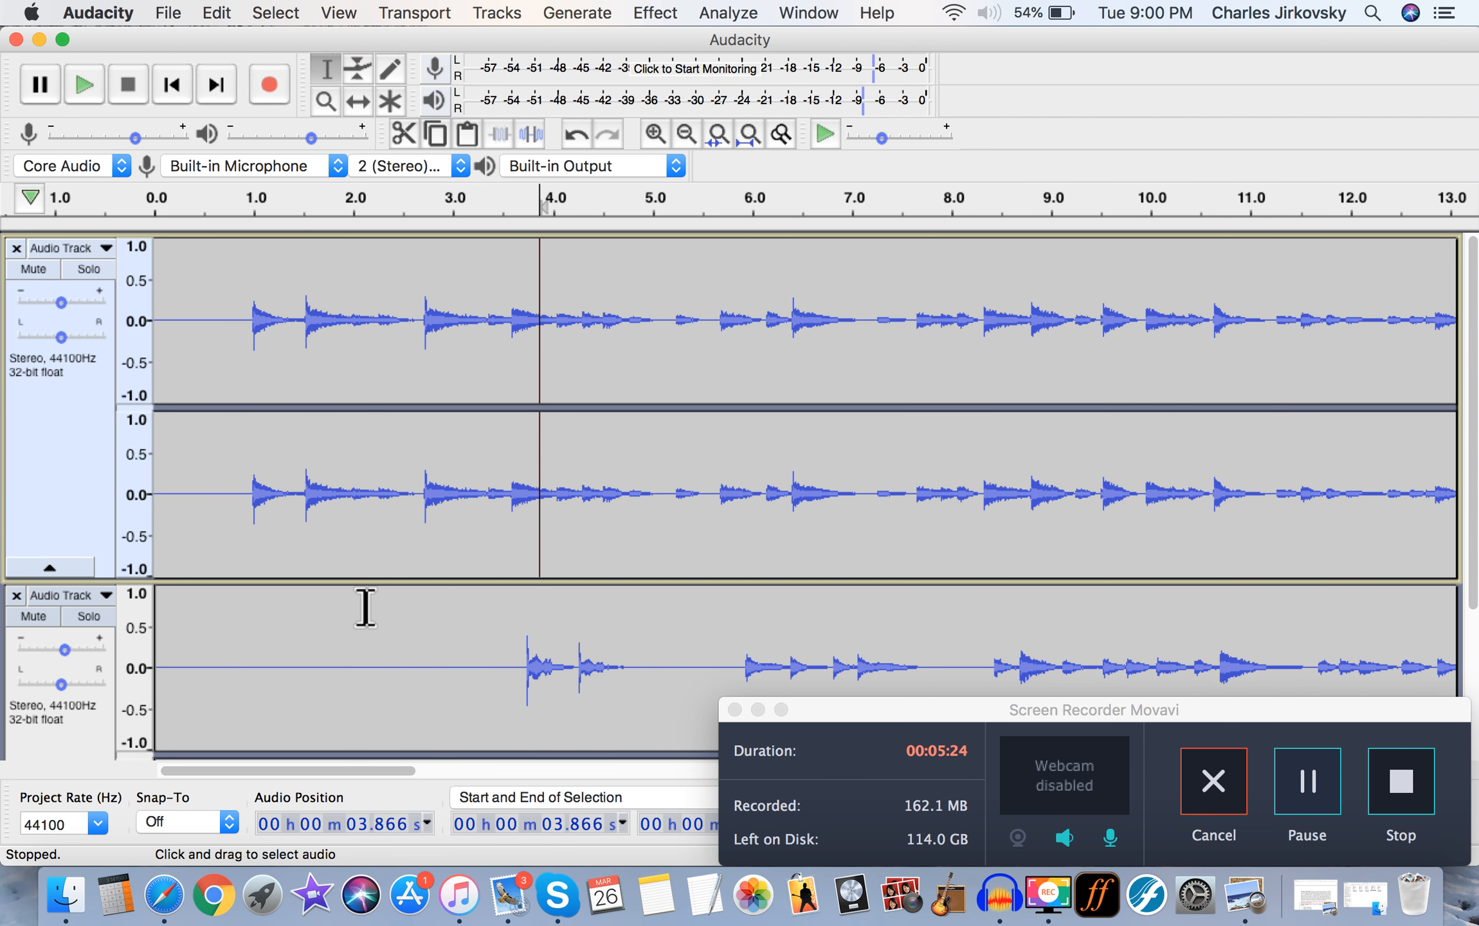
Apply the Reverse effect to the whole second track
{"action": "scroll", "coordinate": [363, 605], "scroll_direction": "down", "scroll_amount": 3}
{"action": "double_click", "coordinate": [279, 494]}
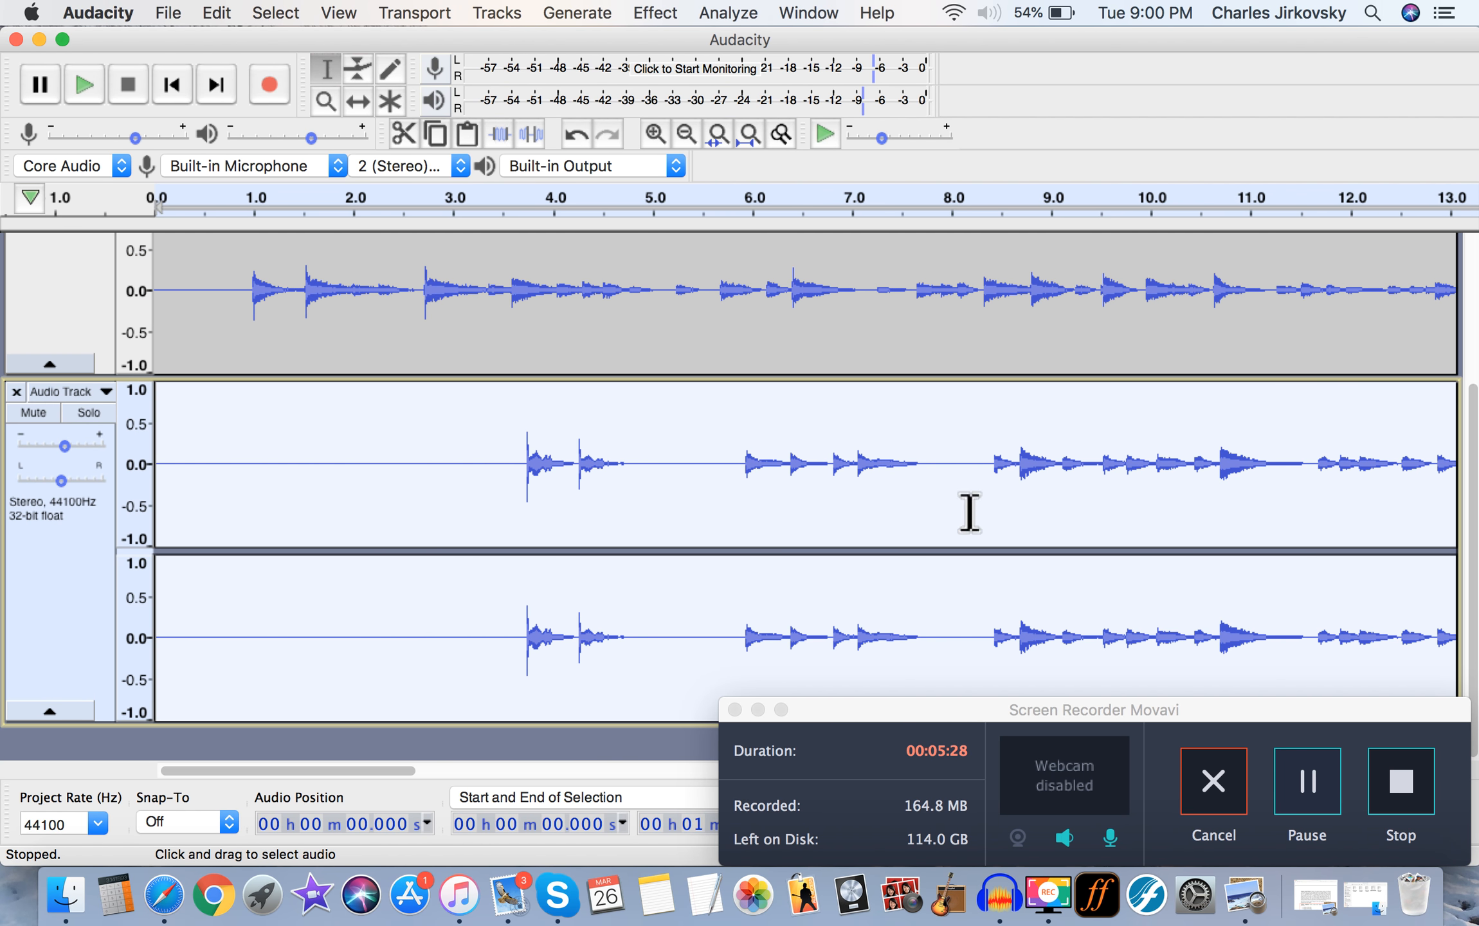
{"action": "left_click", "coordinate": [657, 10]}
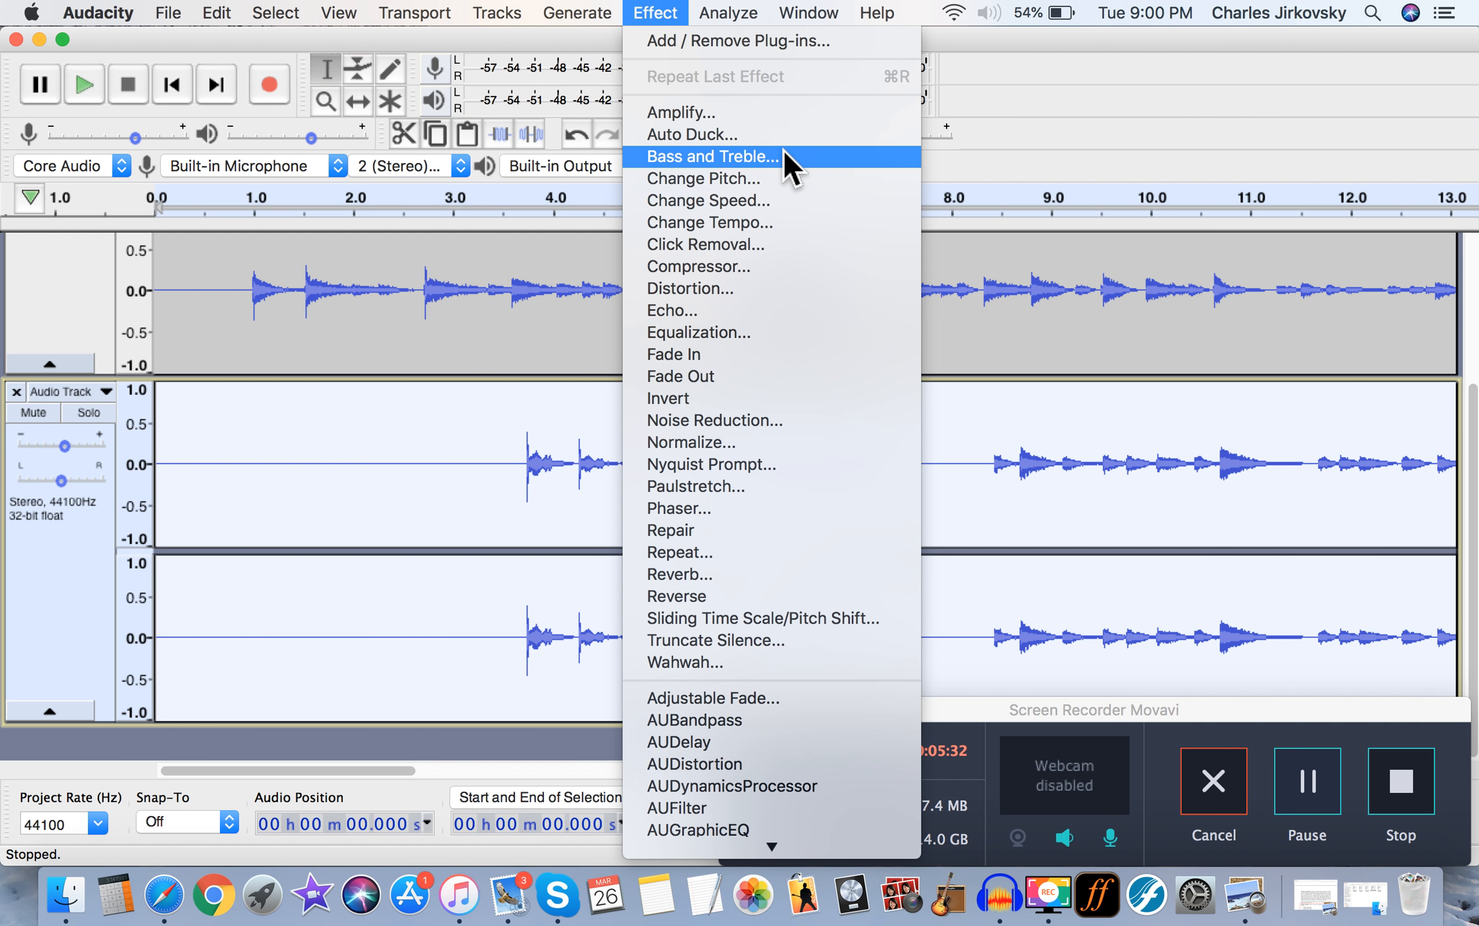
{"action": "left_click", "coordinate": [701, 595]}
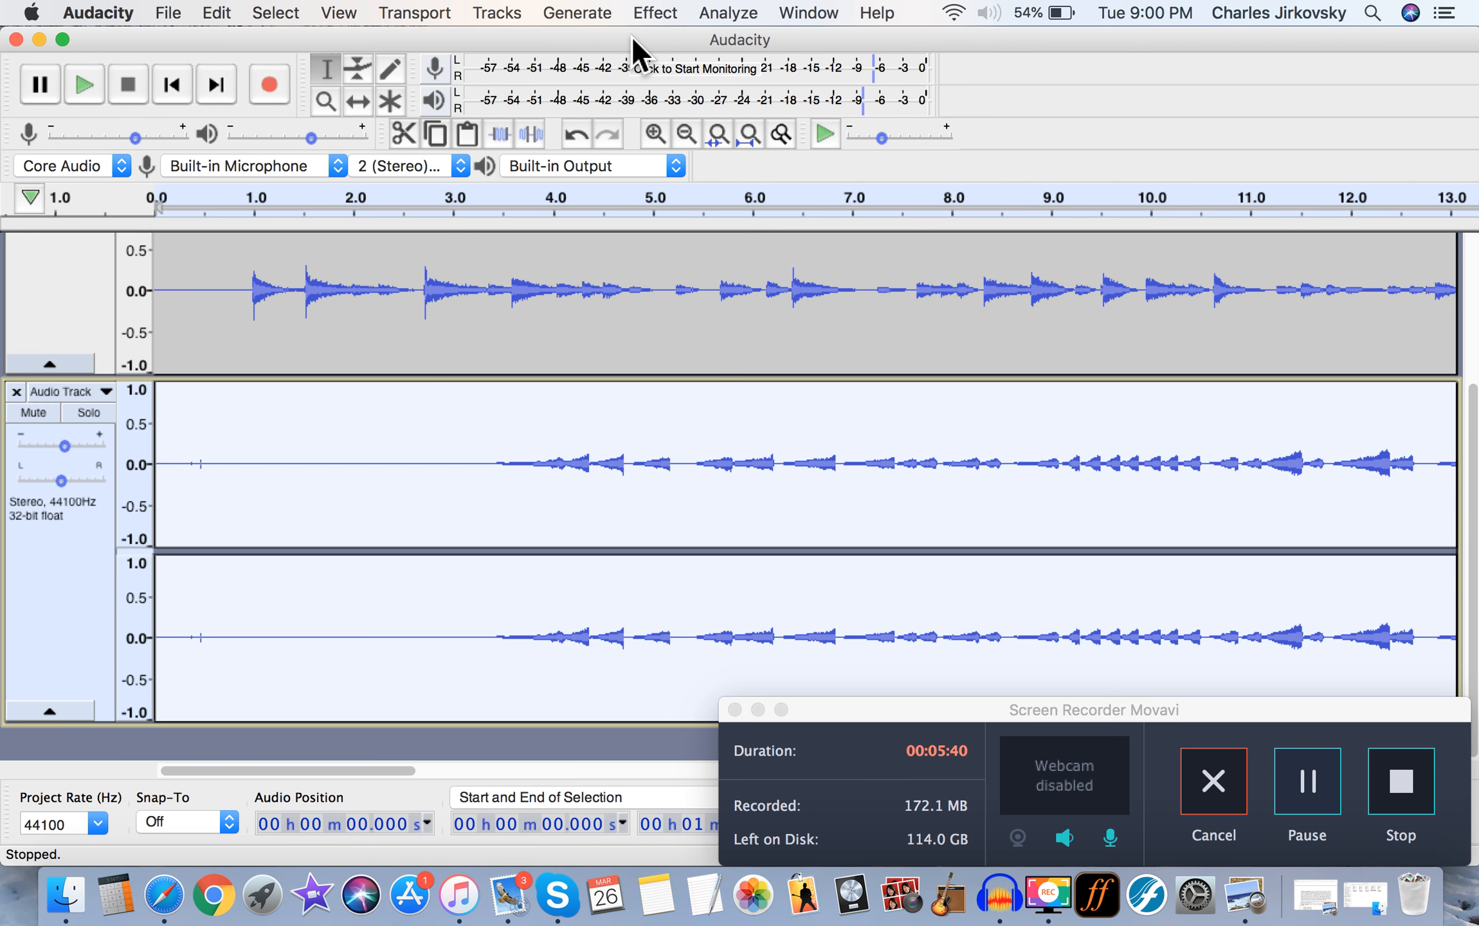
Clear the floating recorder window out of the way and play both tracks from the start to hear the reversed part
{"action": "left_click", "coordinate": [760, 720]}
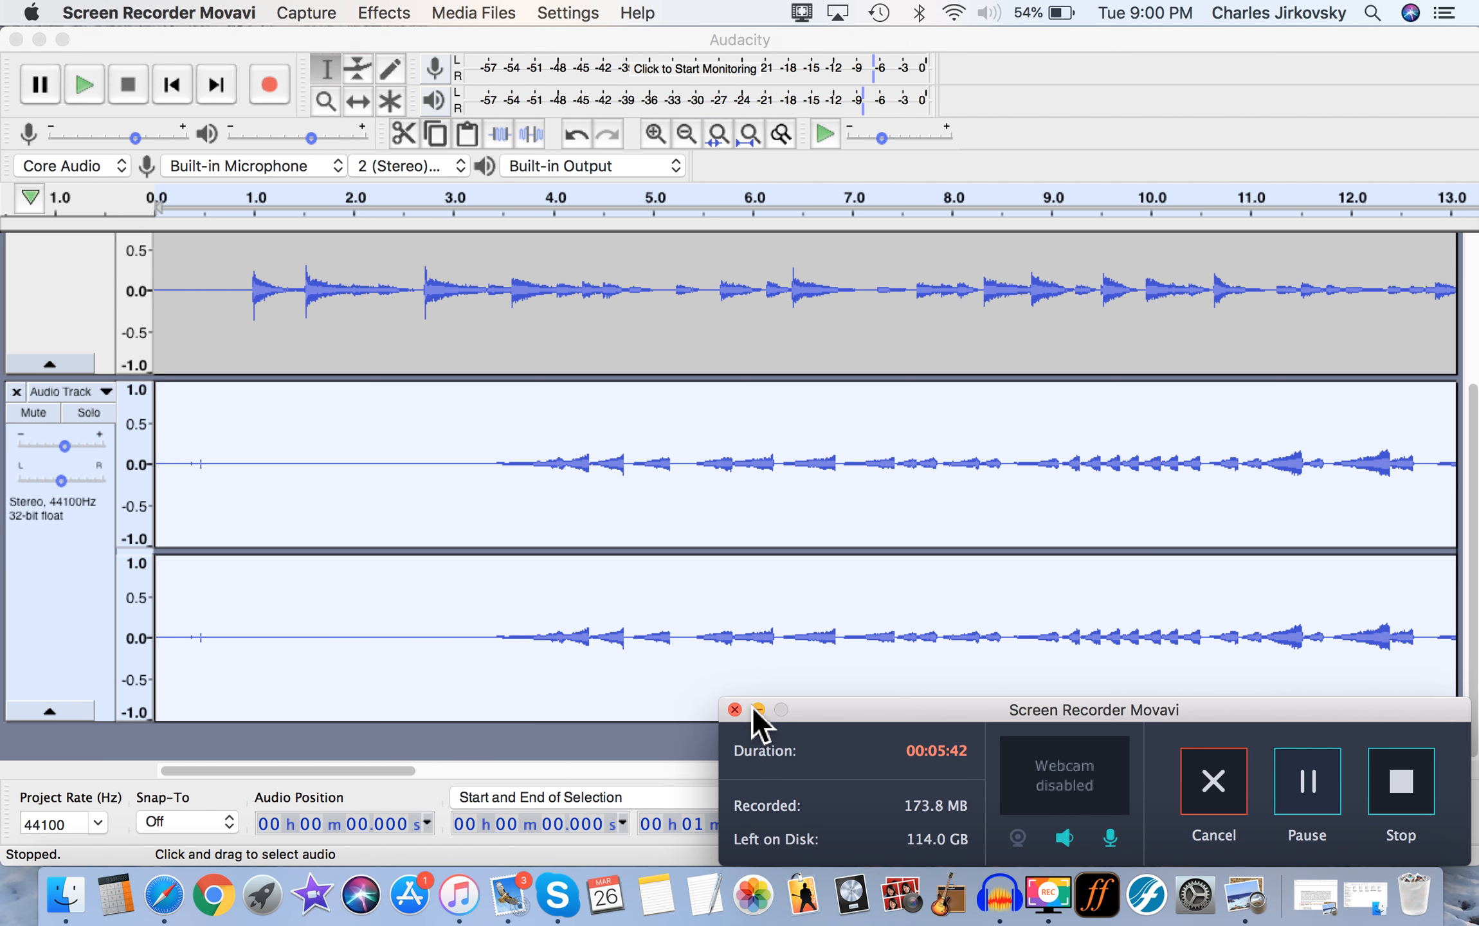
{"action": "left_click", "coordinate": [758, 709]}
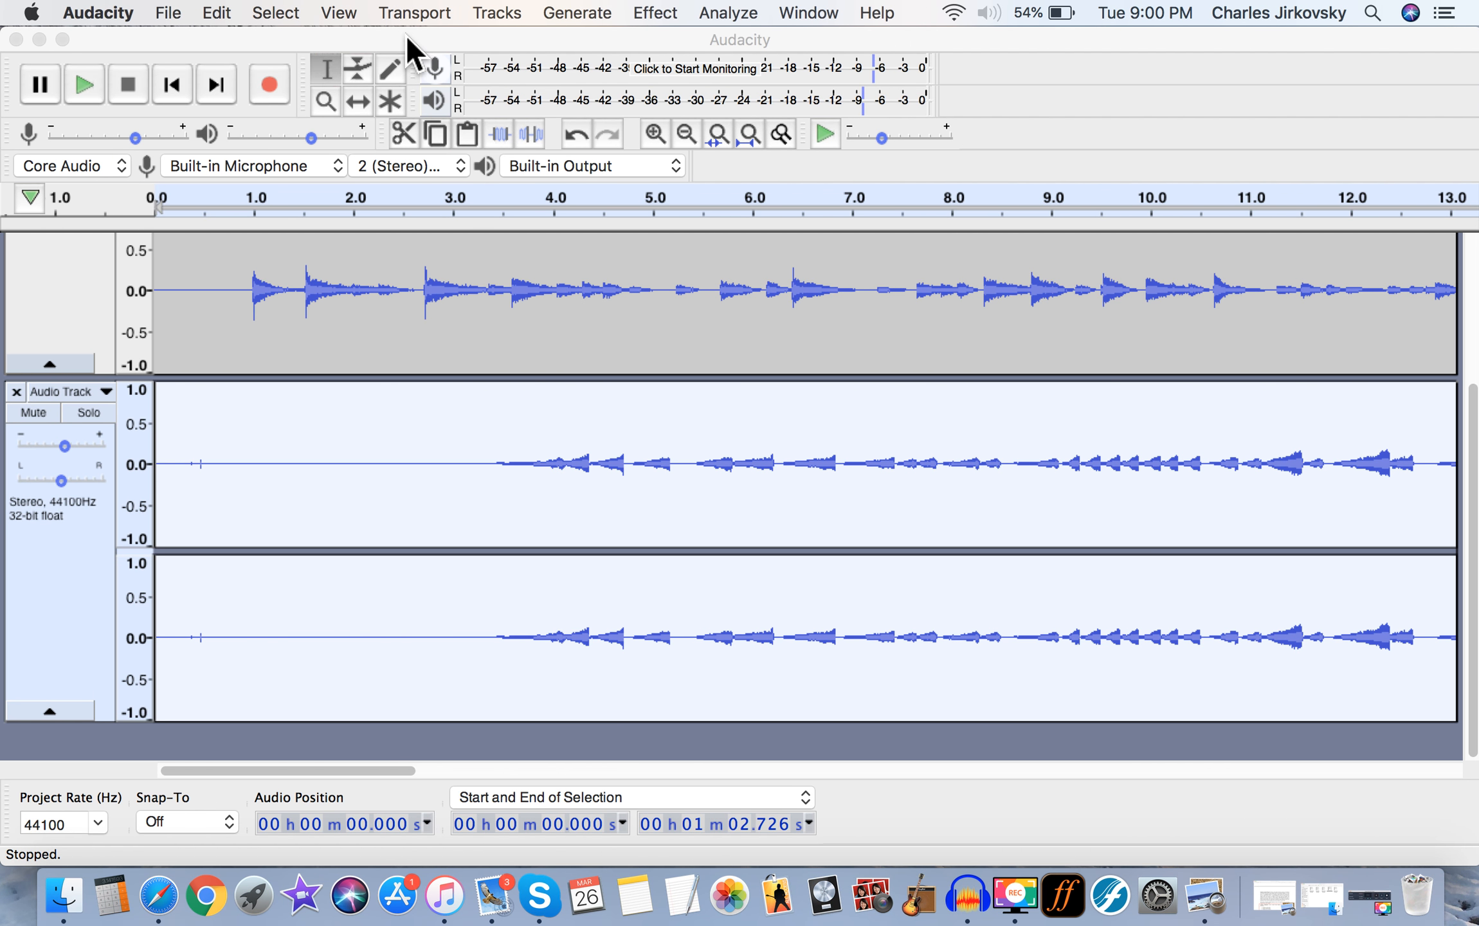
{"action": "left_click", "coordinate": [172, 84]}
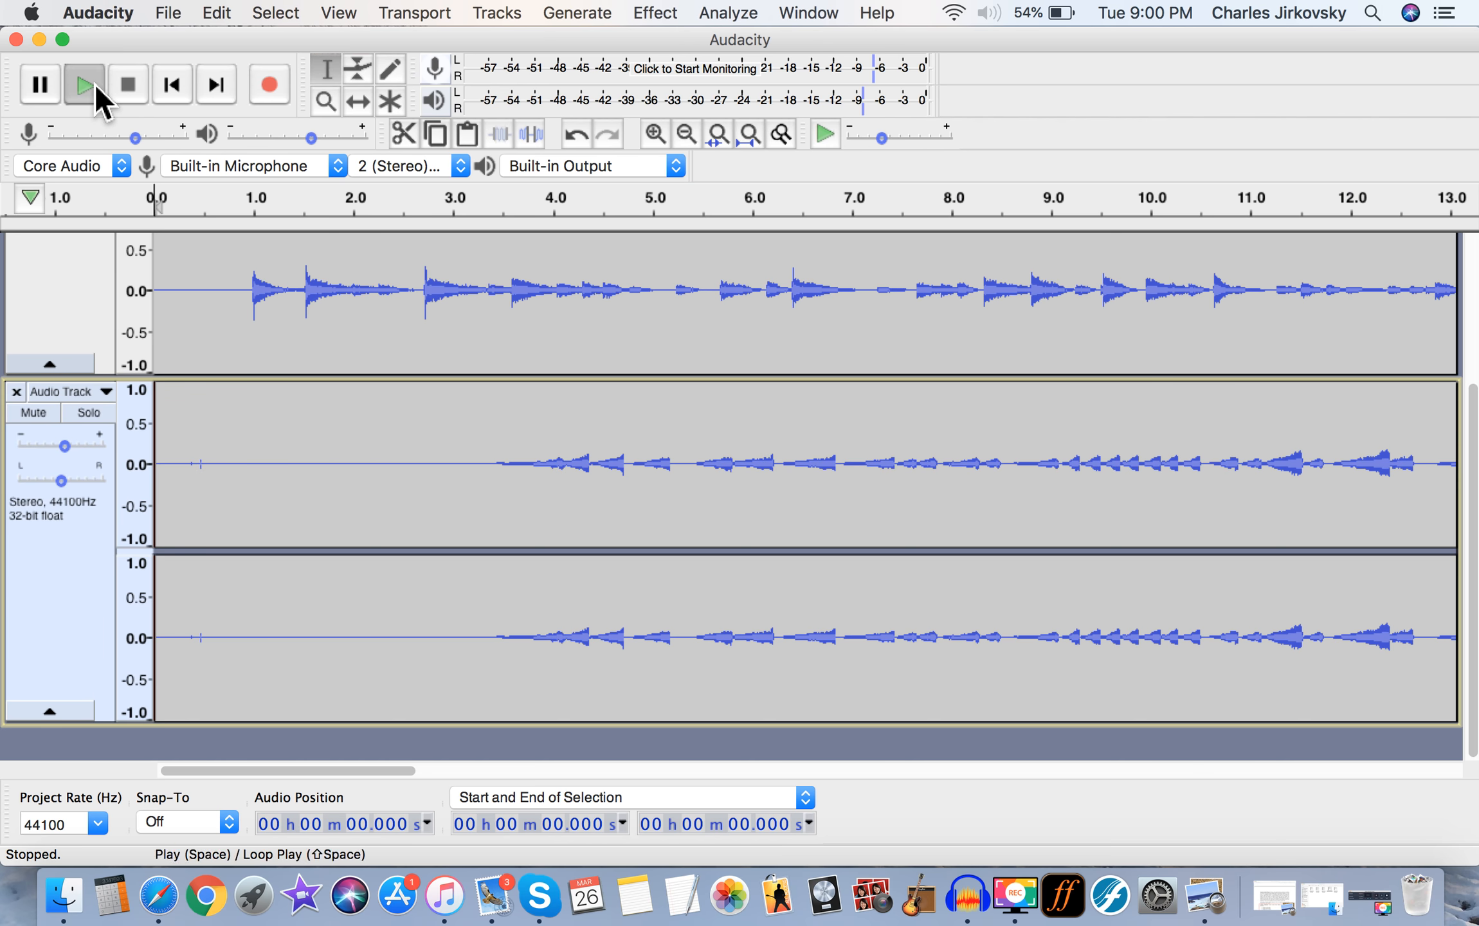
{"action": "left_click", "coordinate": [95, 86]}
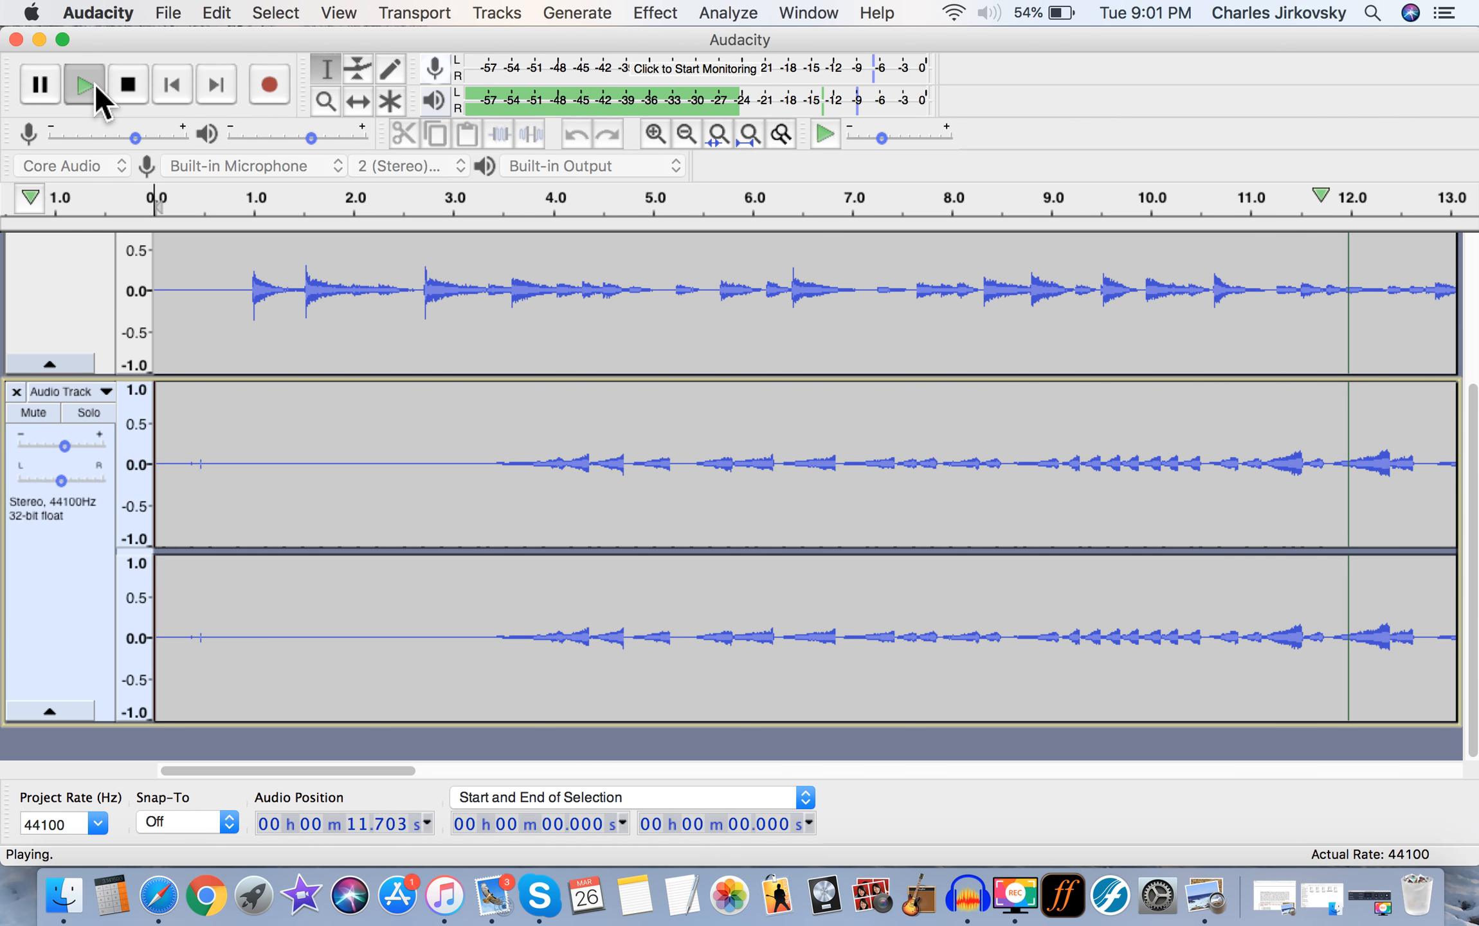
{"action": "left_click", "coordinate": [94, 84]}
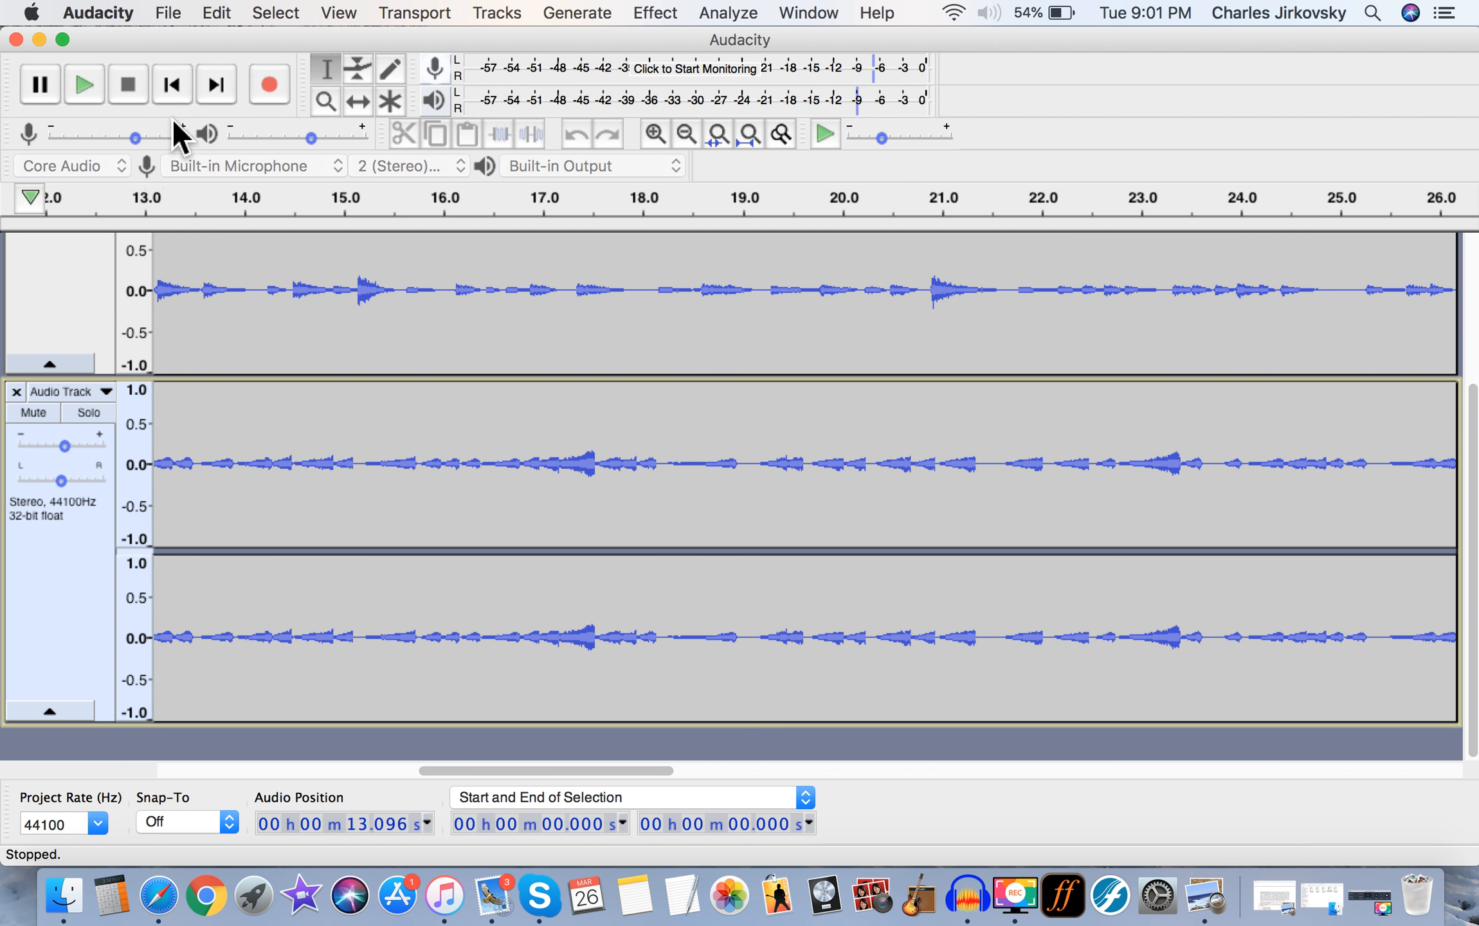
Return to the start of the project and undo the reversal of the second track
{"action": "scroll", "coordinate": [452, 512], "scroll_direction": "up", "scroll_amount": 5}
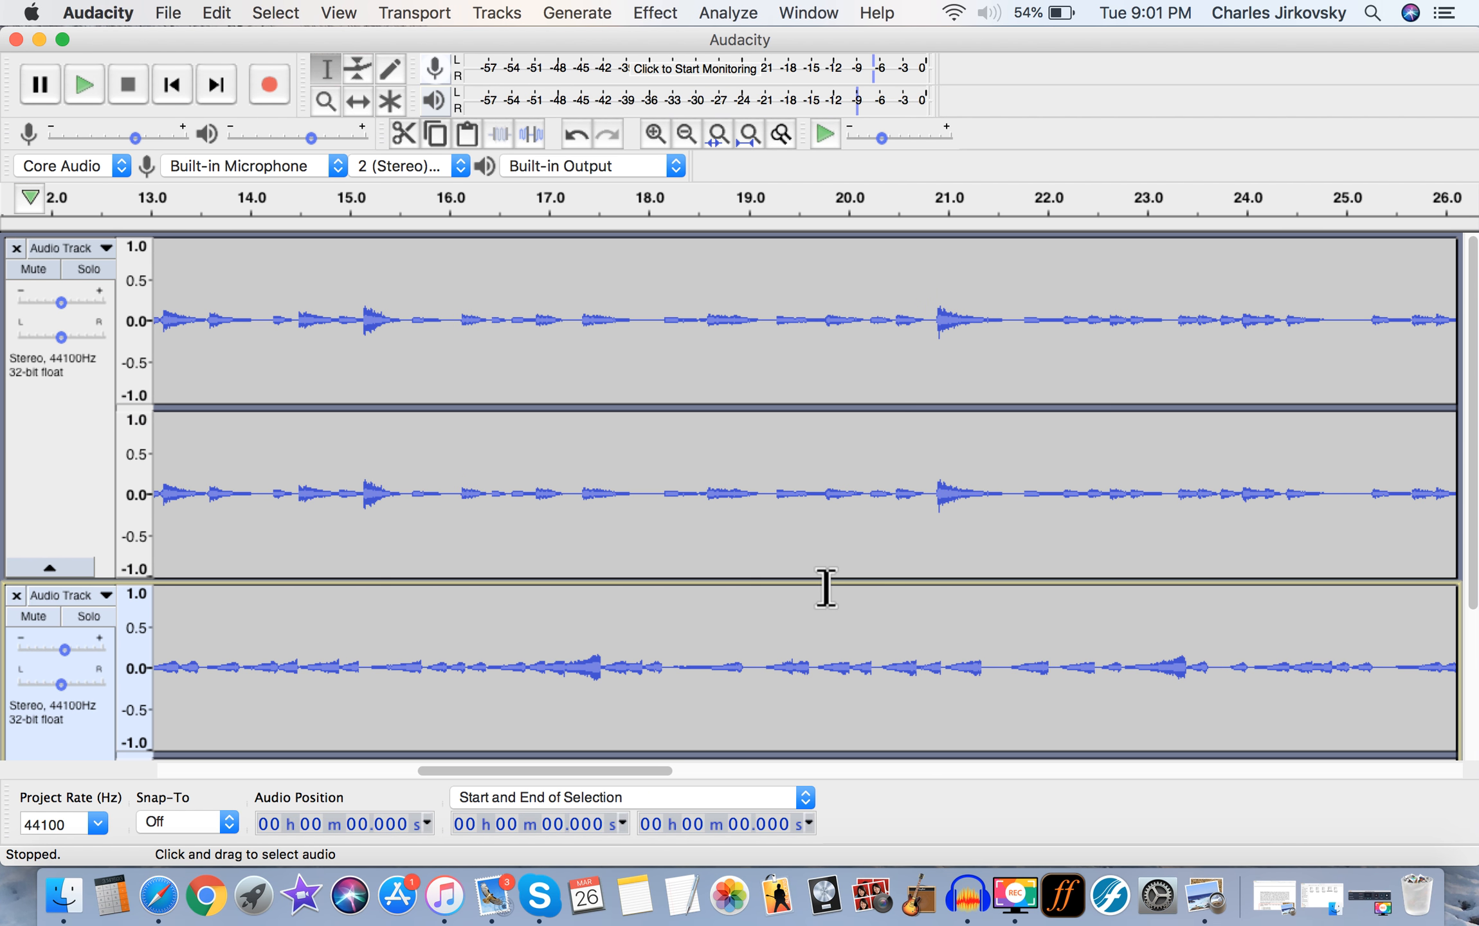
{"action": "key", "text": "Home"}
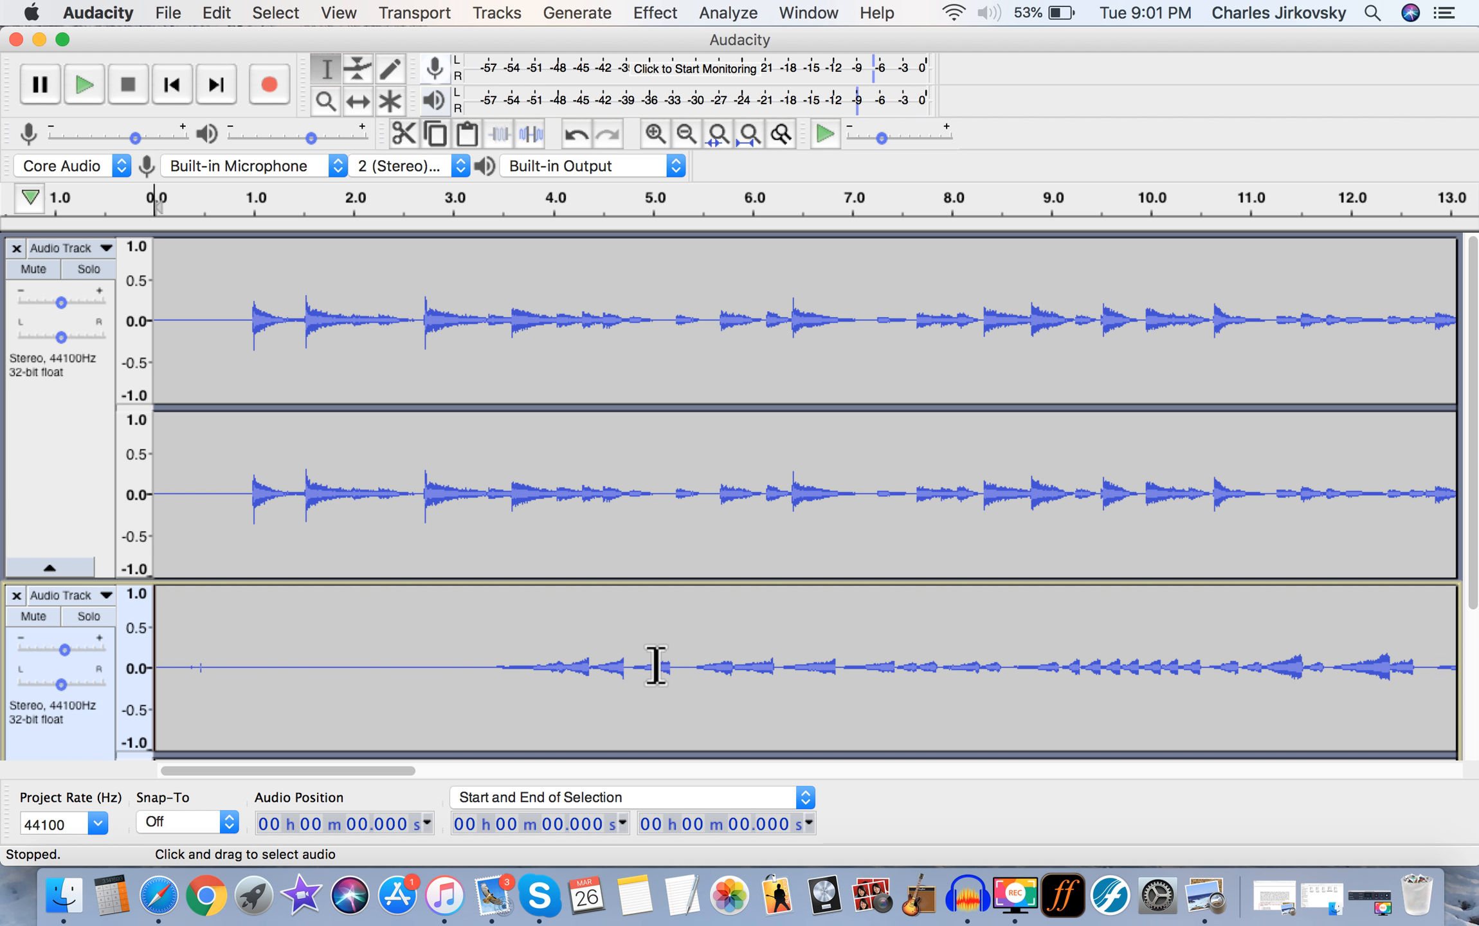
{"action": "key", "text": "super+z"}
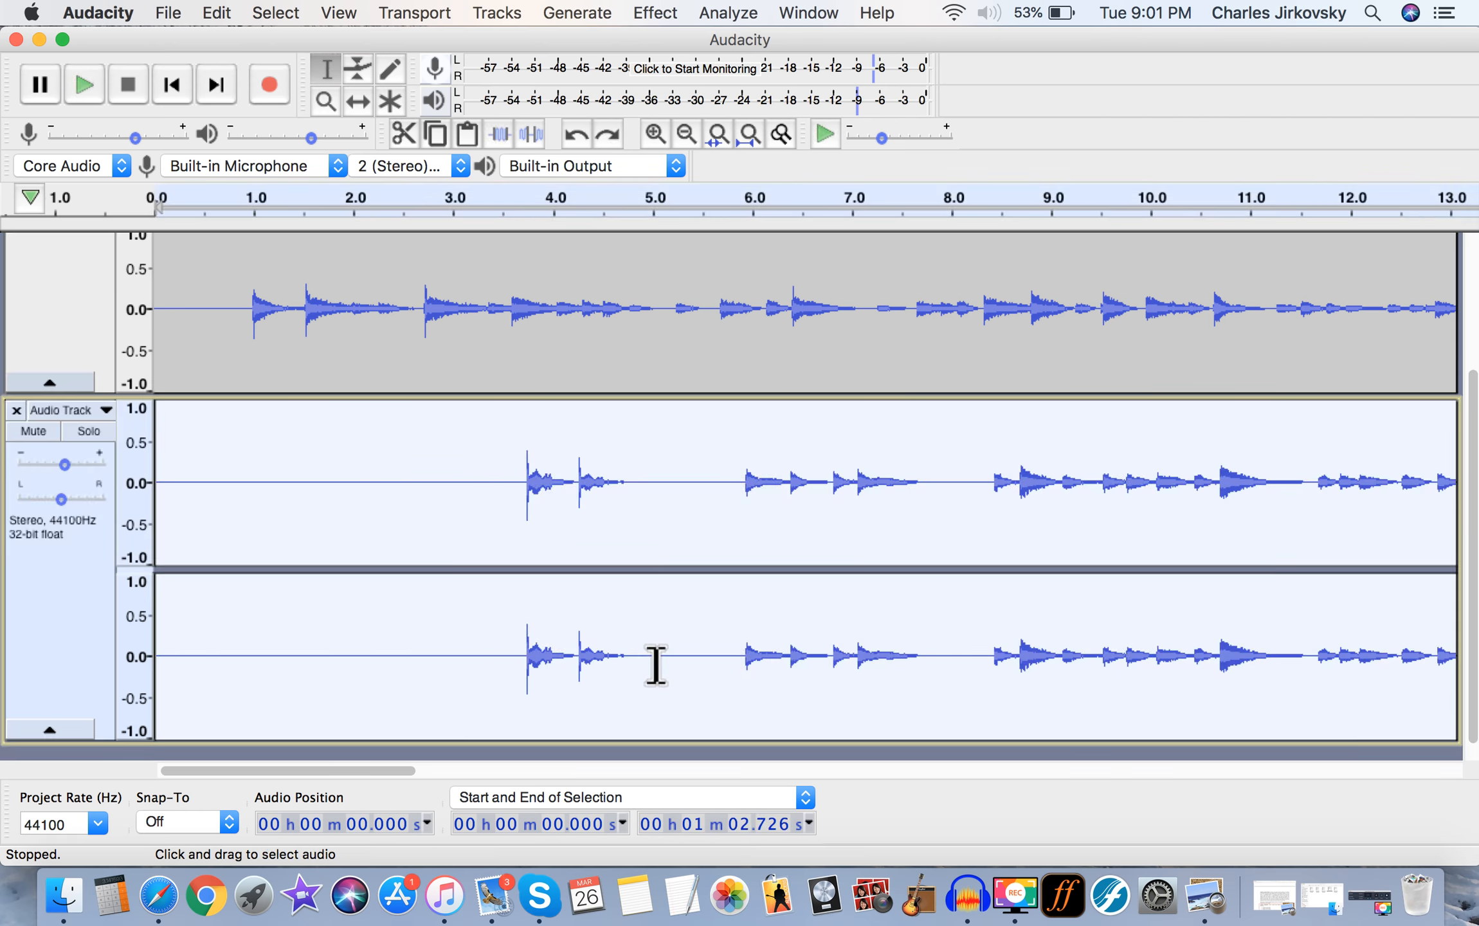
Reverse the second track's first two notes separately, from about 3.73 to 4.26 seconds and from 4.26 to 4.74 seconds
{"action": "left_click", "coordinate": [650, 558]}
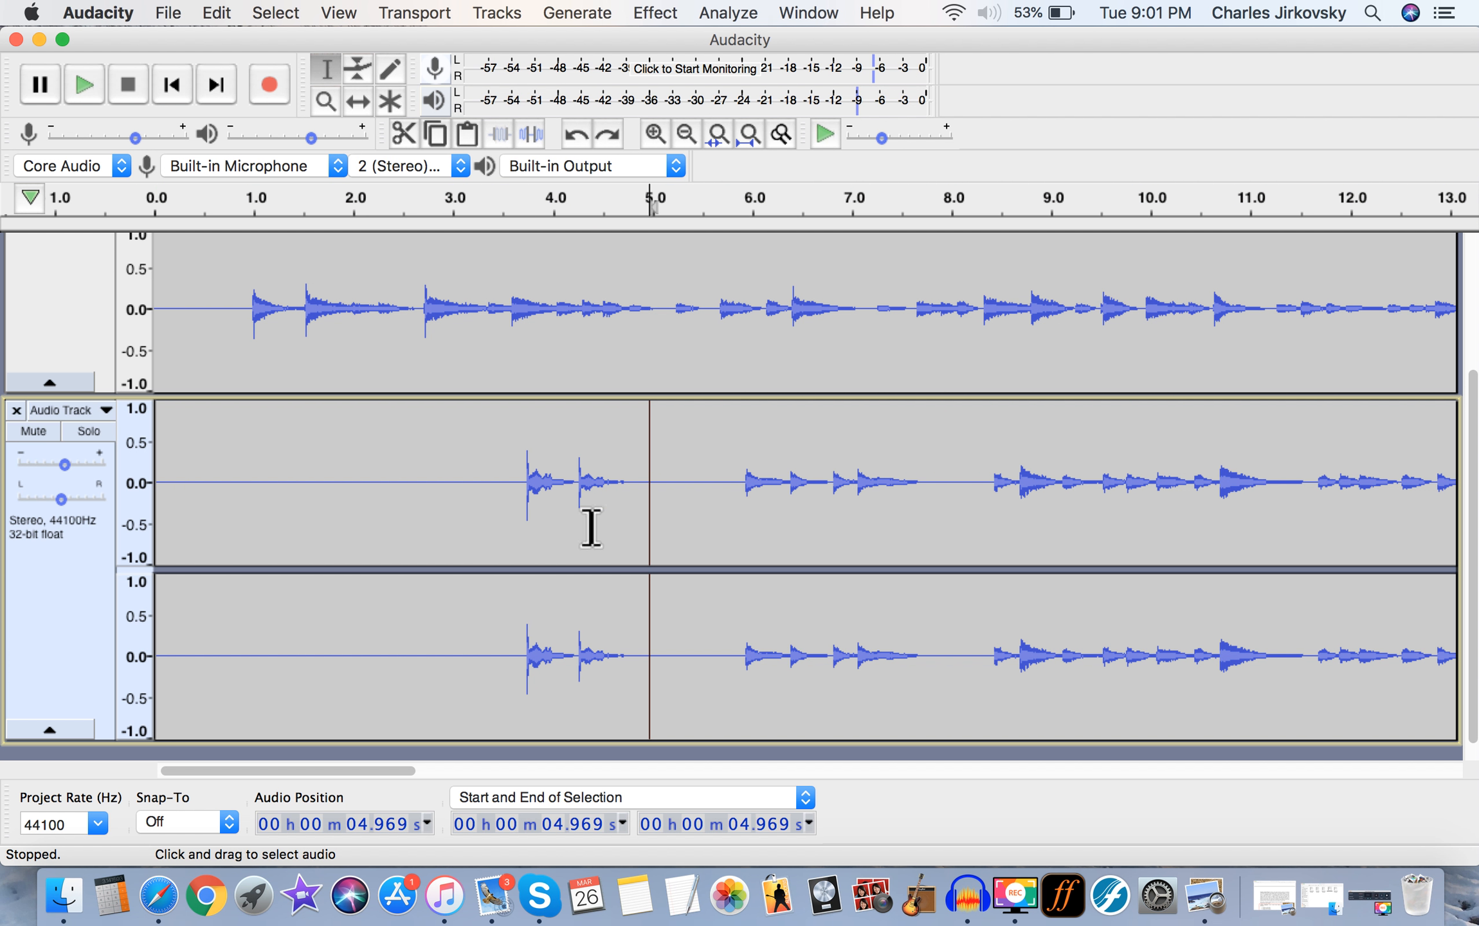
{"action": "left_click_drag", "start_coordinate": [528, 508], "coordinate": [599, 545]}
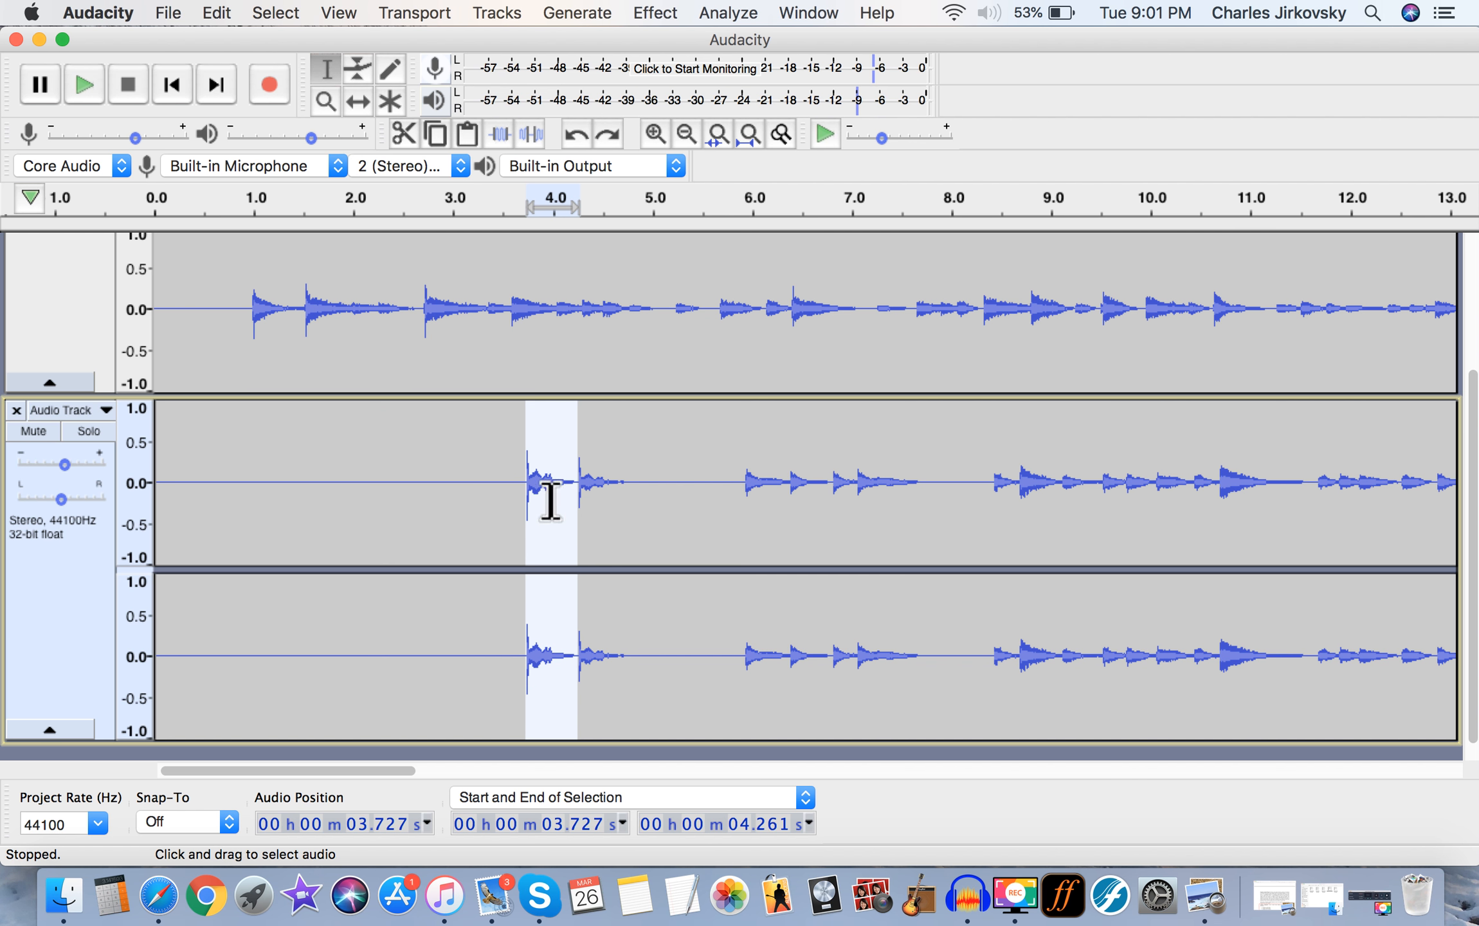
{"action": "left_click", "coordinate": [654, 13]}
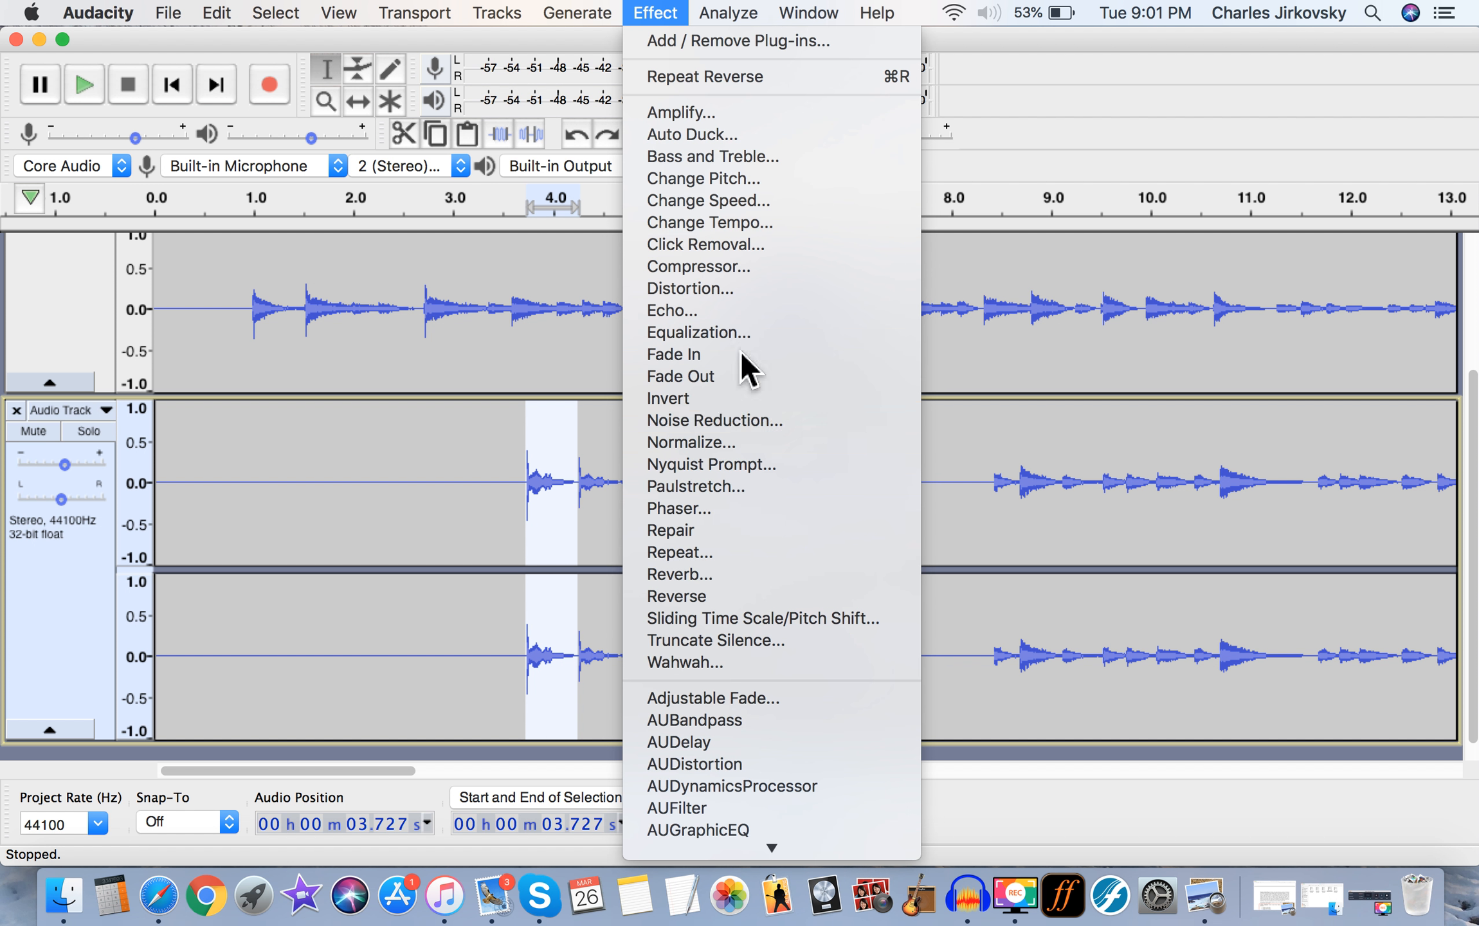
{"action": "left_click", "coordinate": [764, 598]}
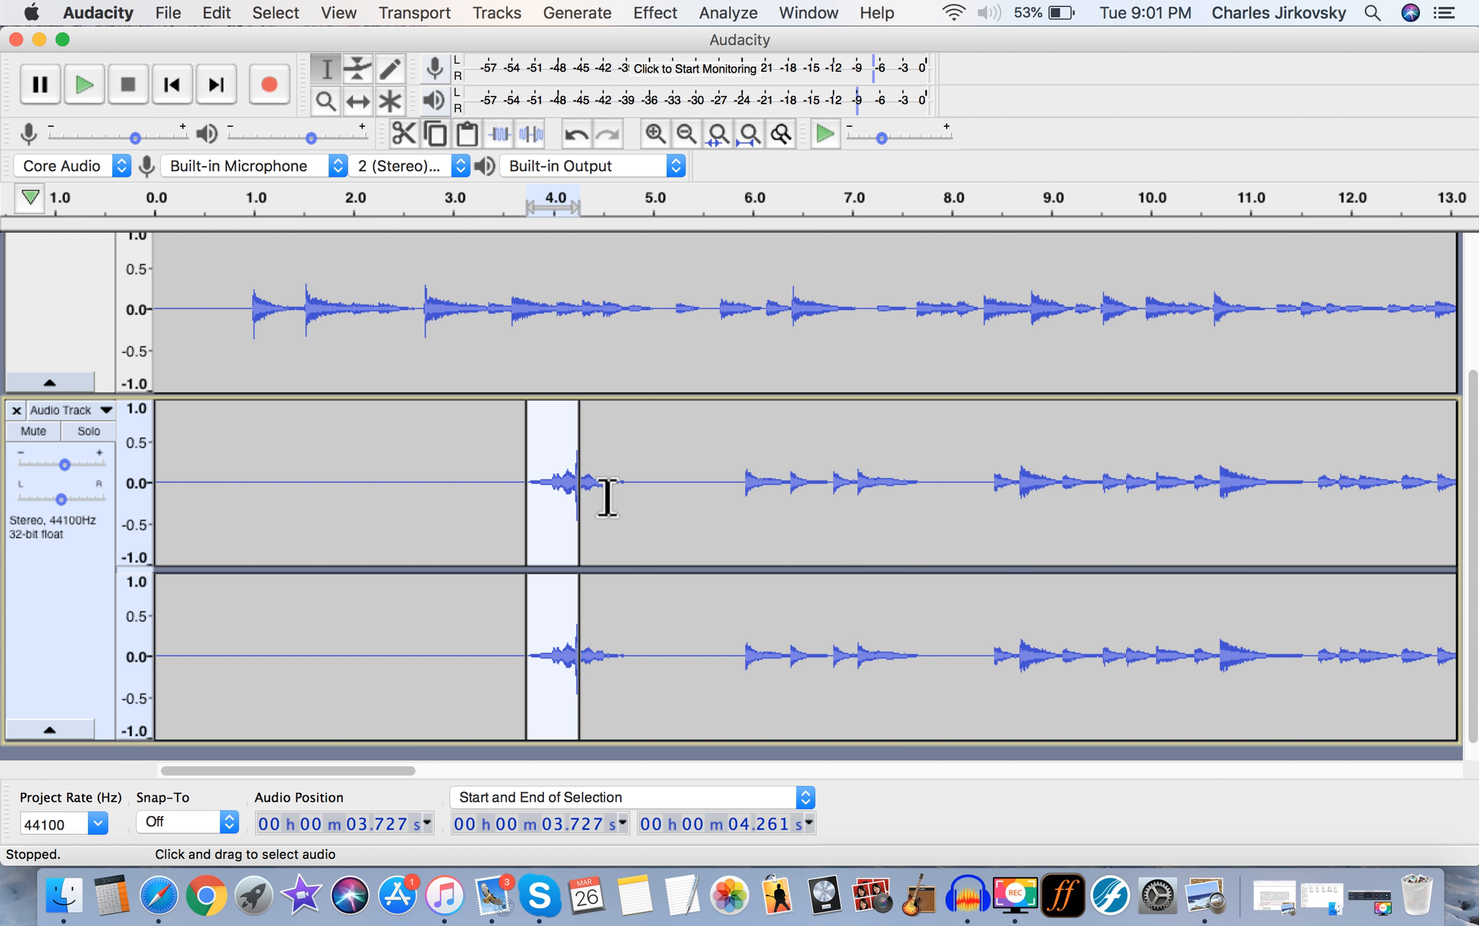
{"action": "left_click_drag", "start_coordinate": [628, 505], "coordinate": [586, 492]}
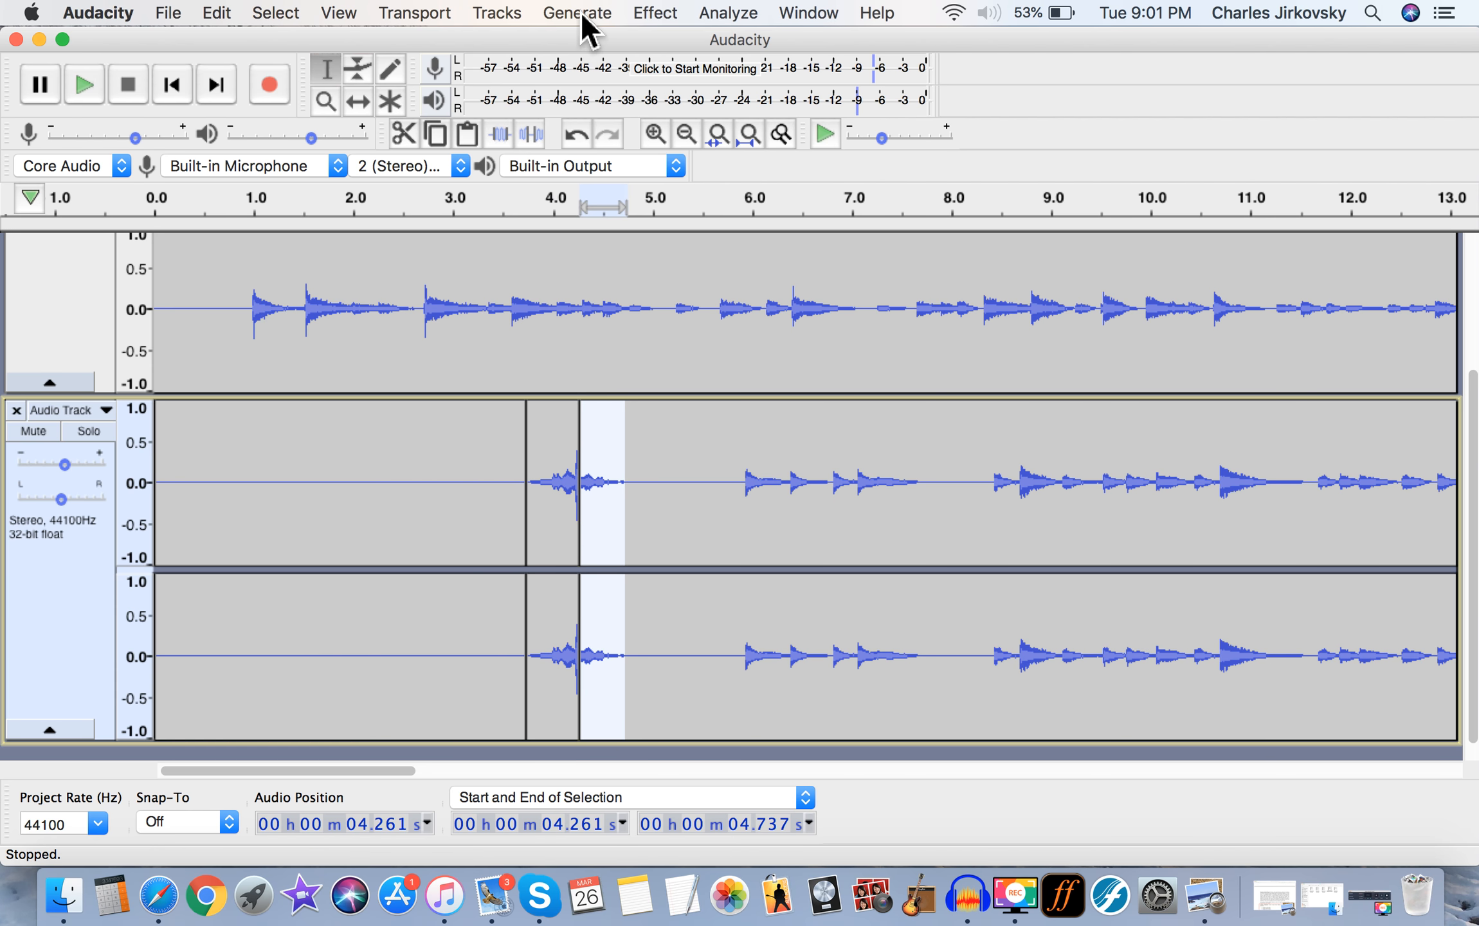
{"action": "left_click", "coordinate": [652, 18]}
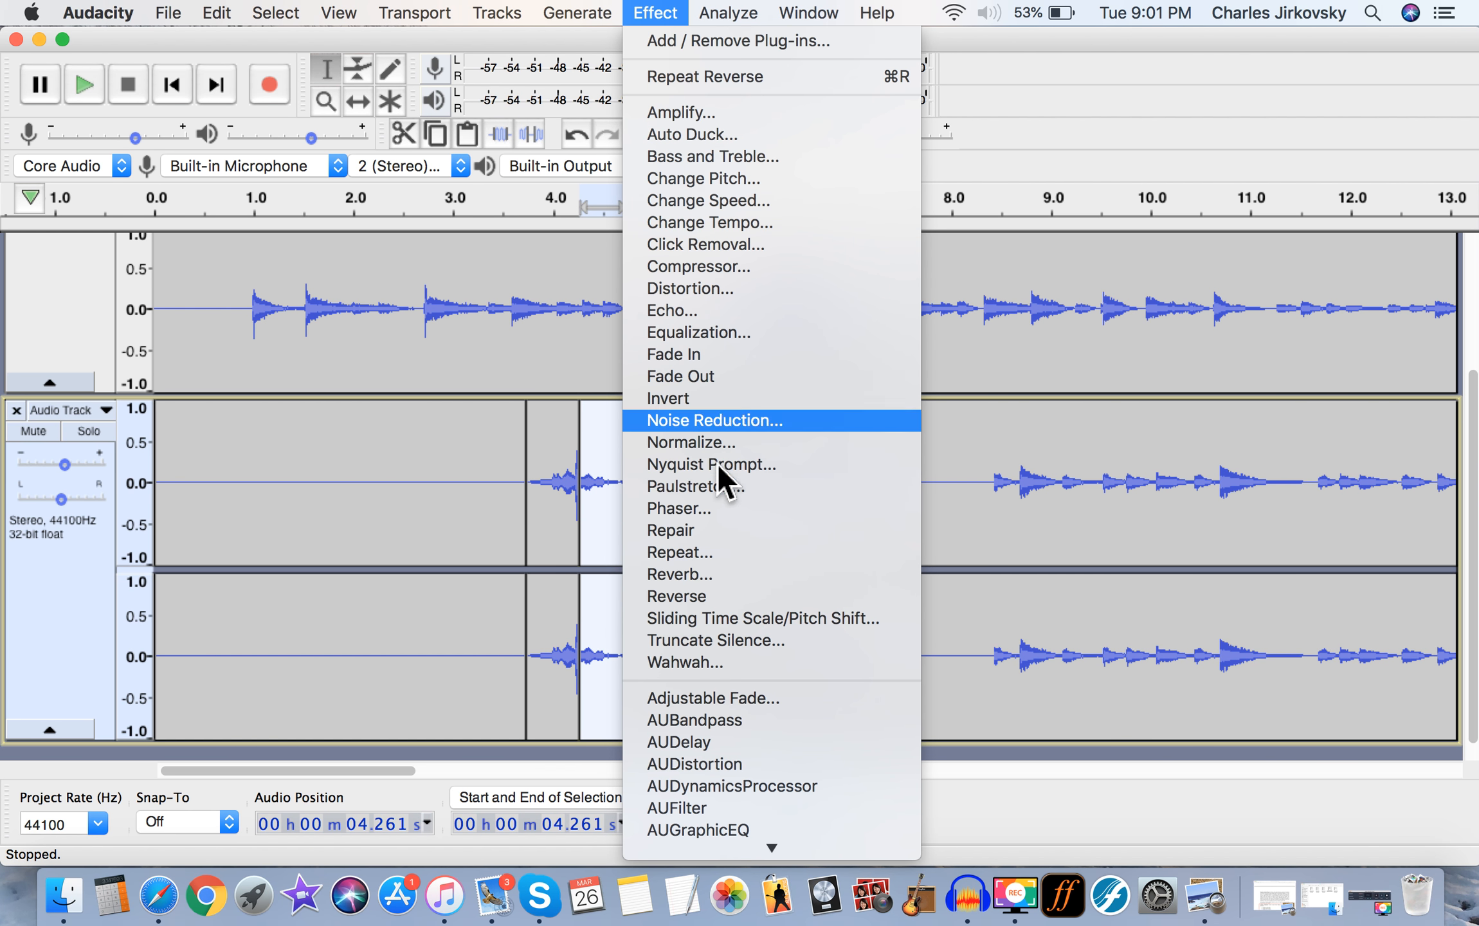
{"action": "left_click", "coordinate": [717, 601]}
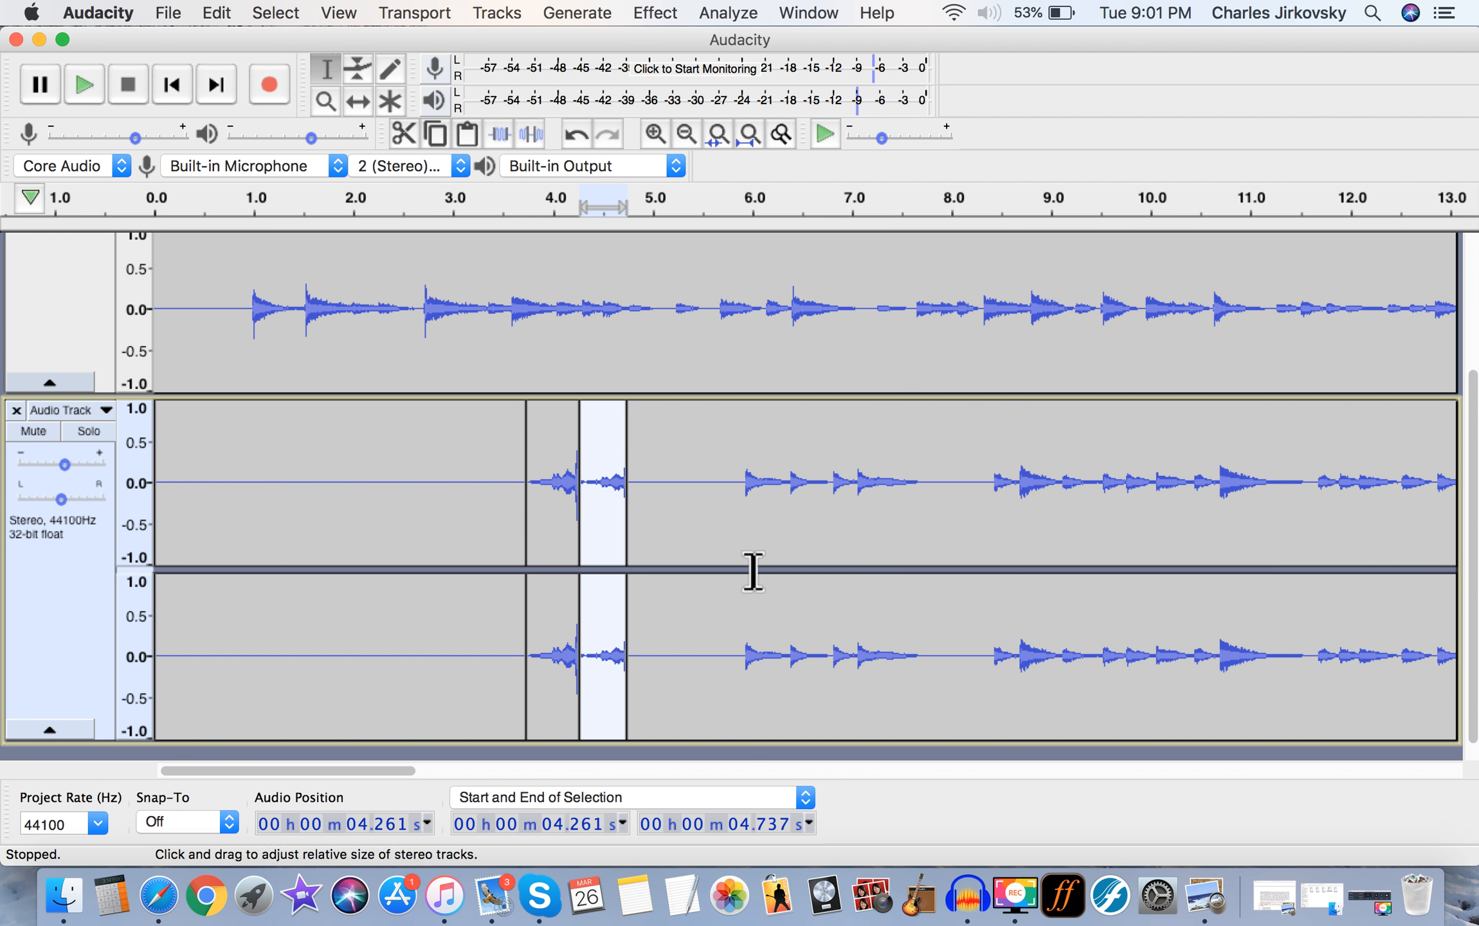
Reverse two more notes separately in the second track, from about 5.92 to 6.40 seconds and from 6.40 to 6.79 seconds
{"action": "left_click_drag", "start_coordinate": [763, 507], "coordinate": [811, 526]}
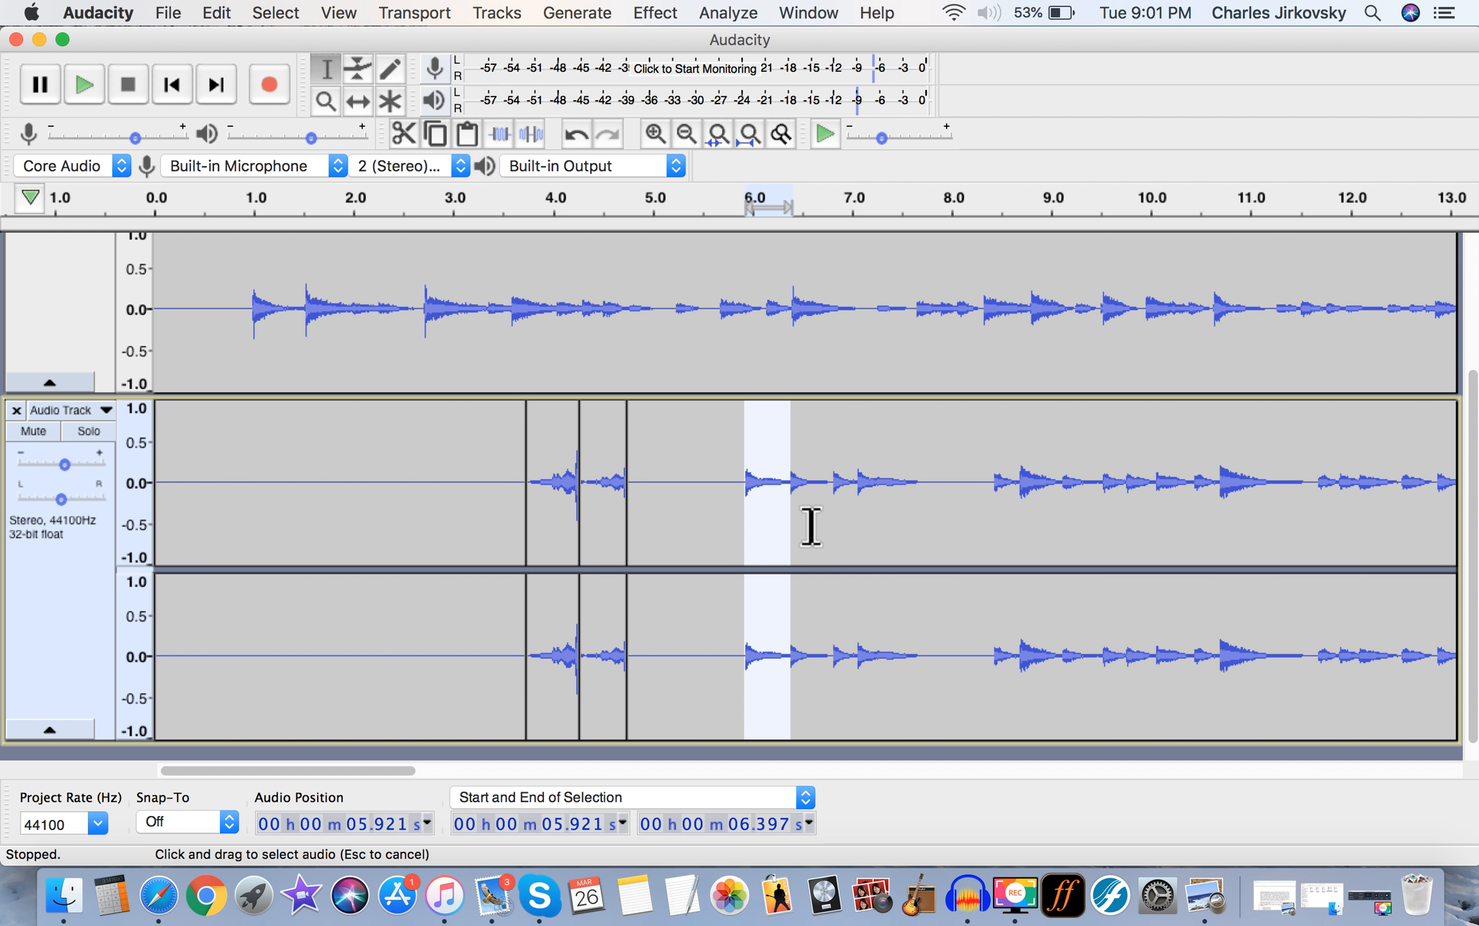
{"action": "left_click", "coordinate": [662, 14]}
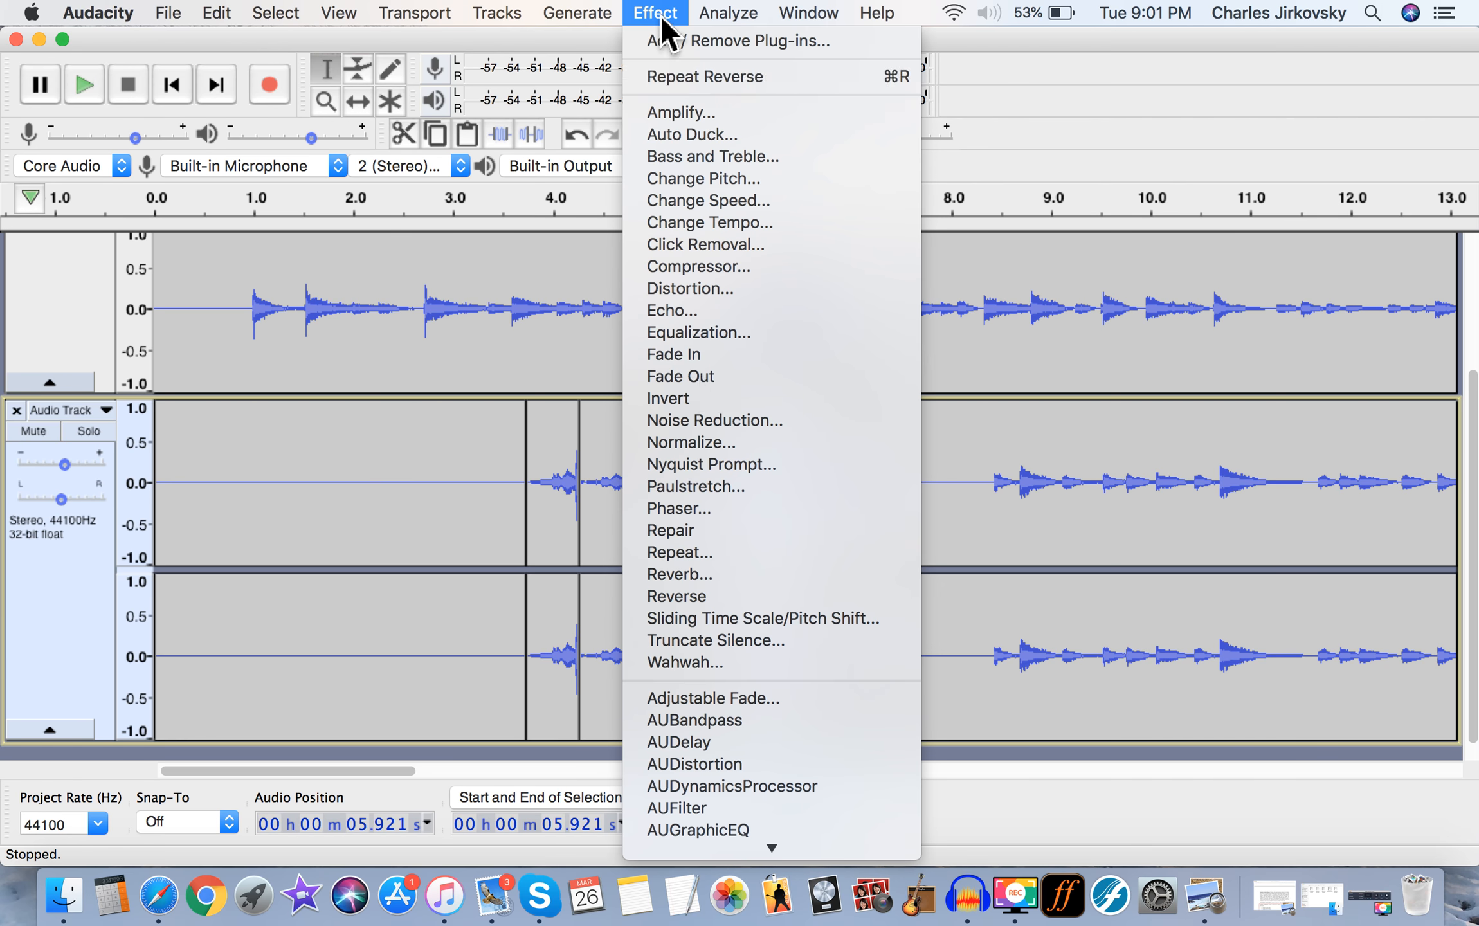
{"action": "left_click", "coordinate": [728, 598]}
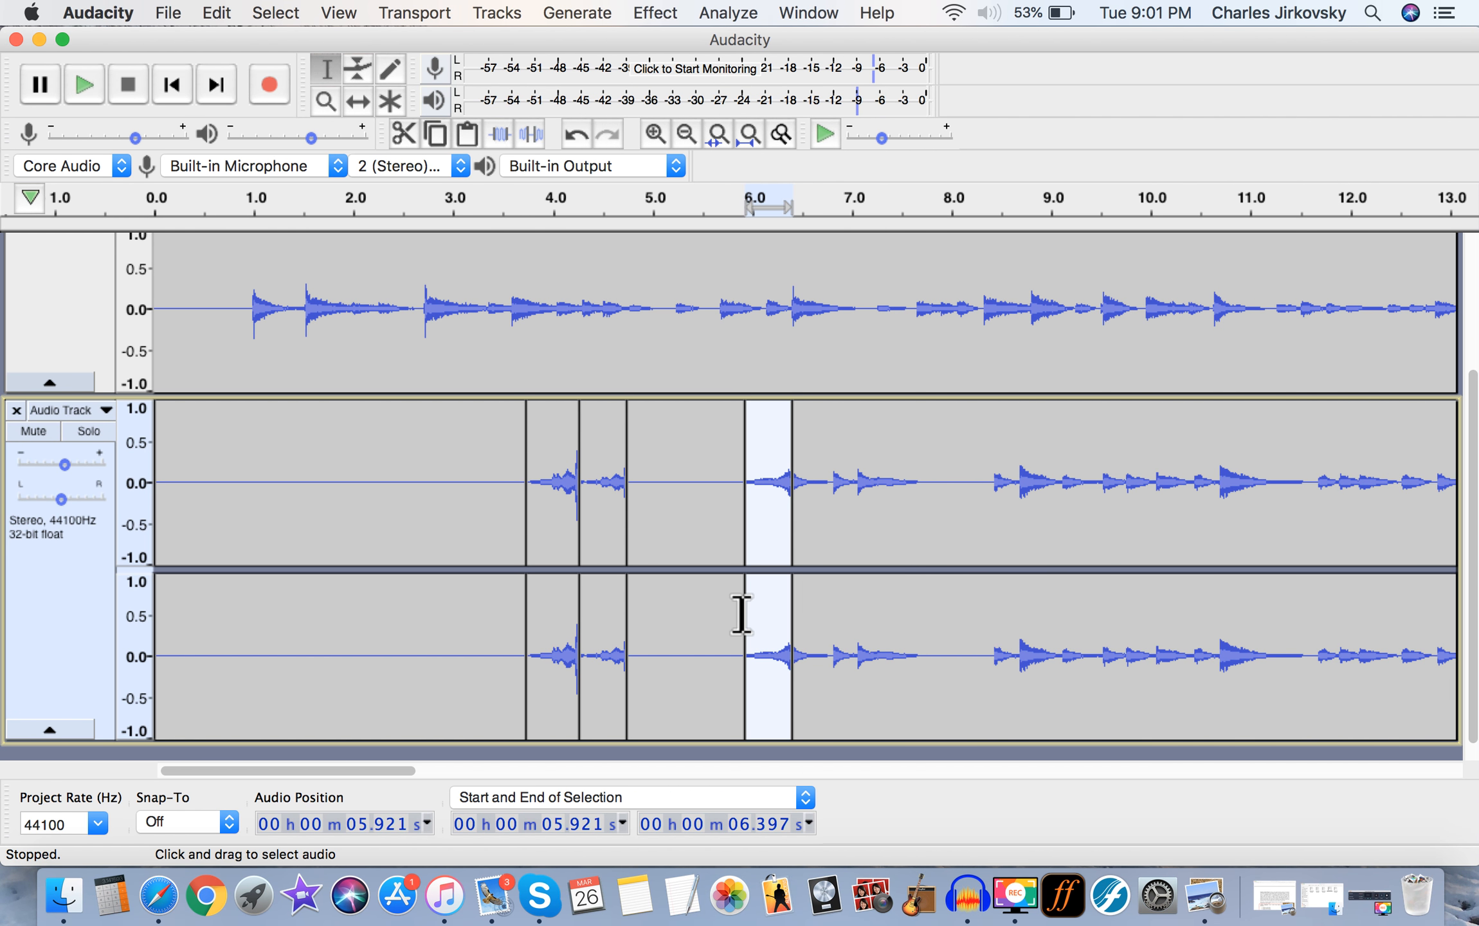
{"action": "left_click_drag", "start_coordinate": [834, 498], "coordinate": [798, 485]}
{"action": "left_click", "coordinate": [659, 14]}
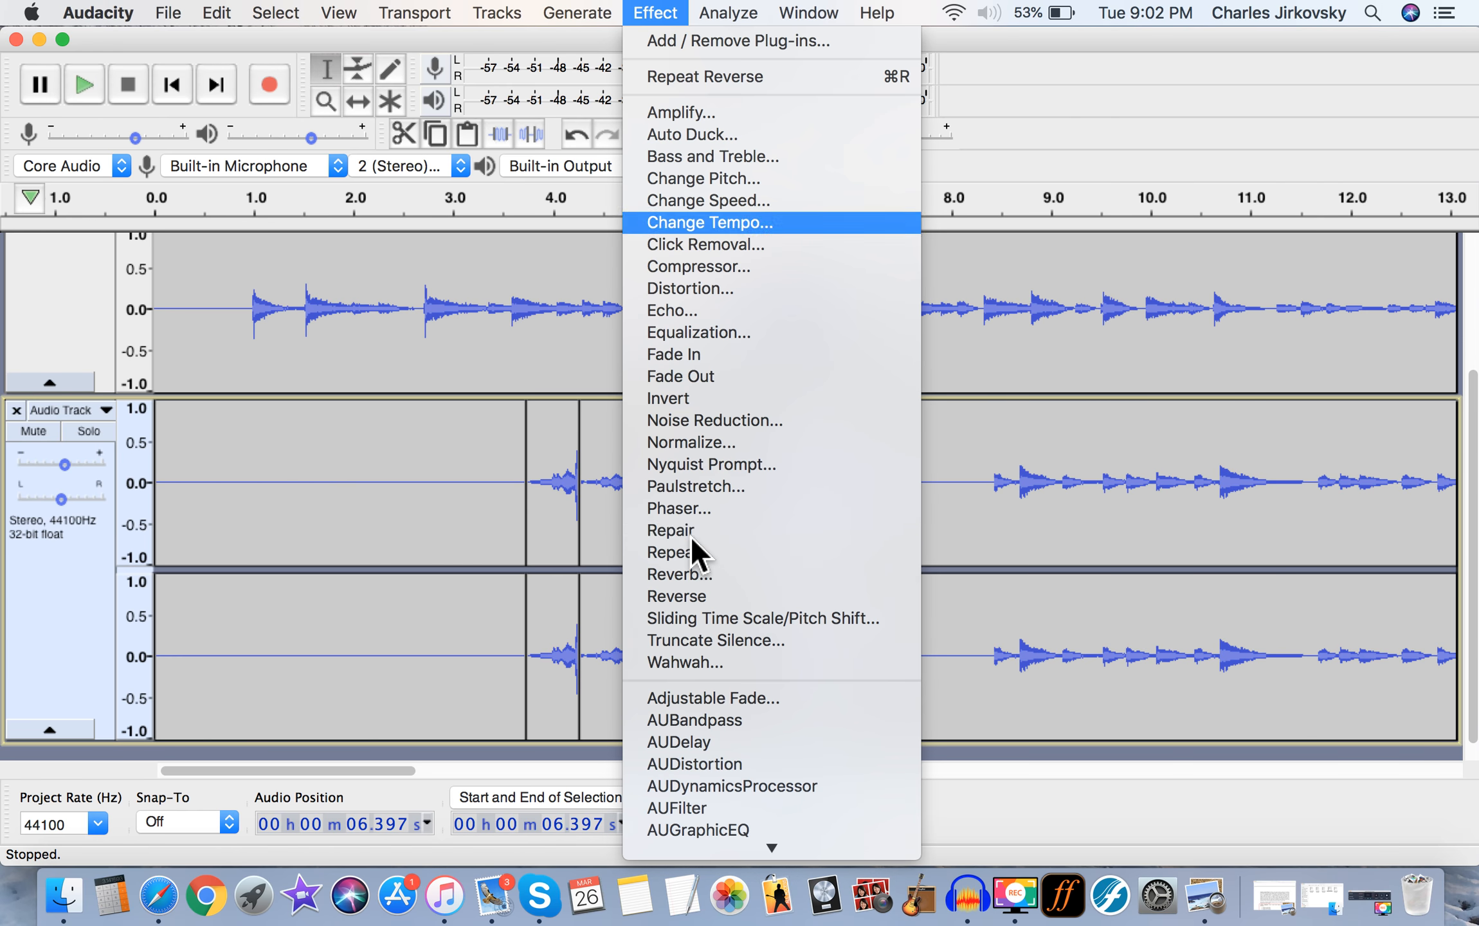
{"action": "left_click", "coordinate": [706, 598]}
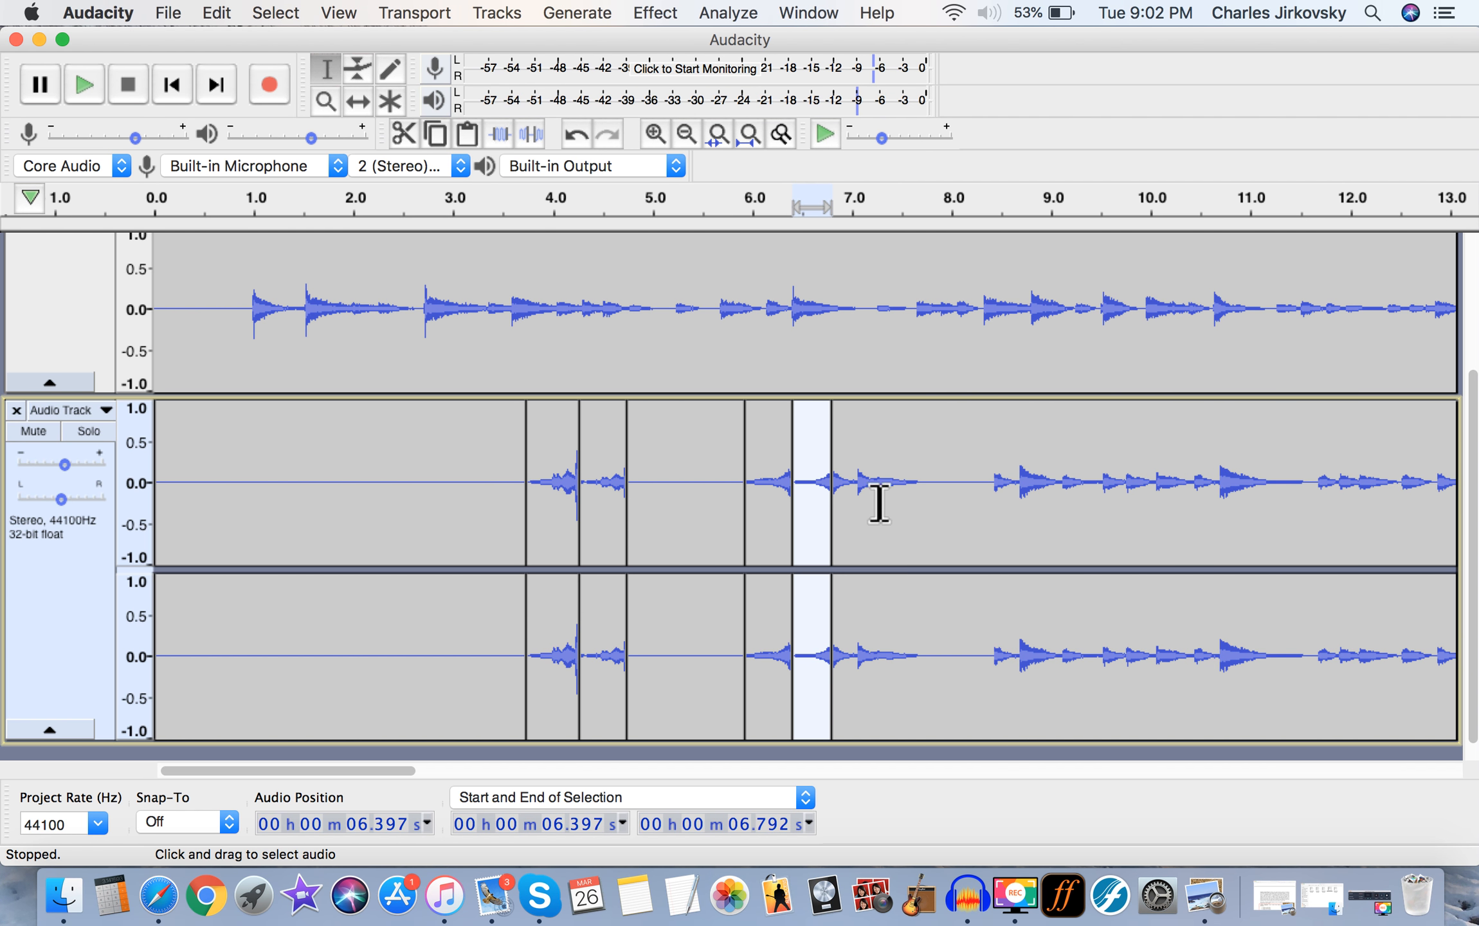
Reverse the second track's sections from about 6.79 to 7.07 seconds and from 7.07 to 7.72 seconds, each separately
{"action": "mouse_move", "coordinate": [861, 495]}
{"action": "left_mouse_down"}
{"action": "mouse_move", "coordinate": [839, 498]}
{"action": "mouse_move", "coordinate": [836, 482]}
{"action": "left_mouse_up"}
{"action": "left_click", "coordinate": [659, 14]}
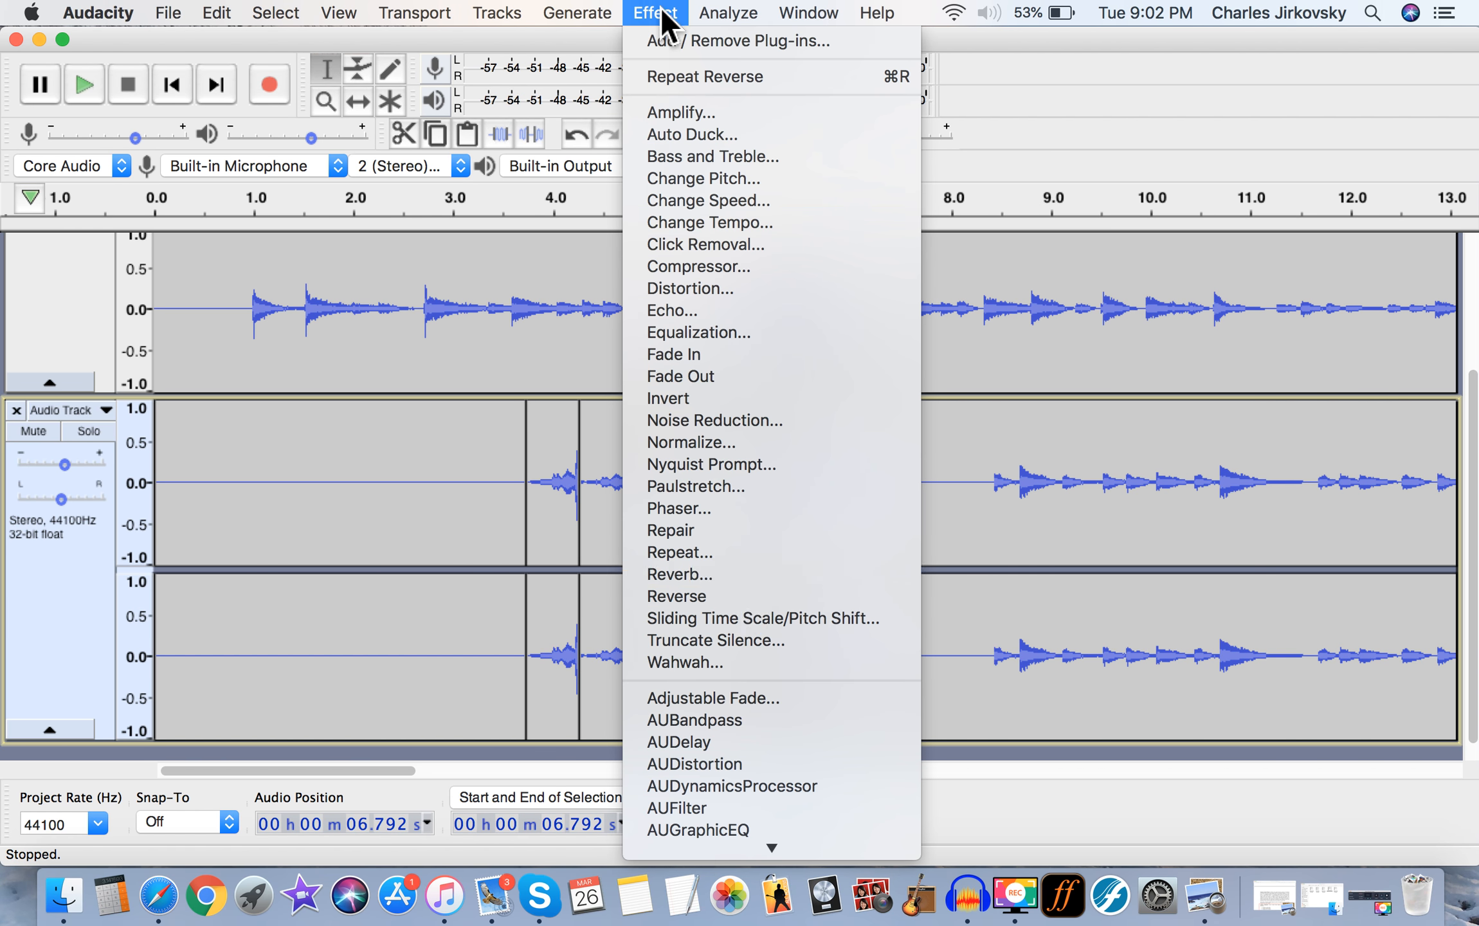
{"action": "left_click", "coordinate": [716, 601]}
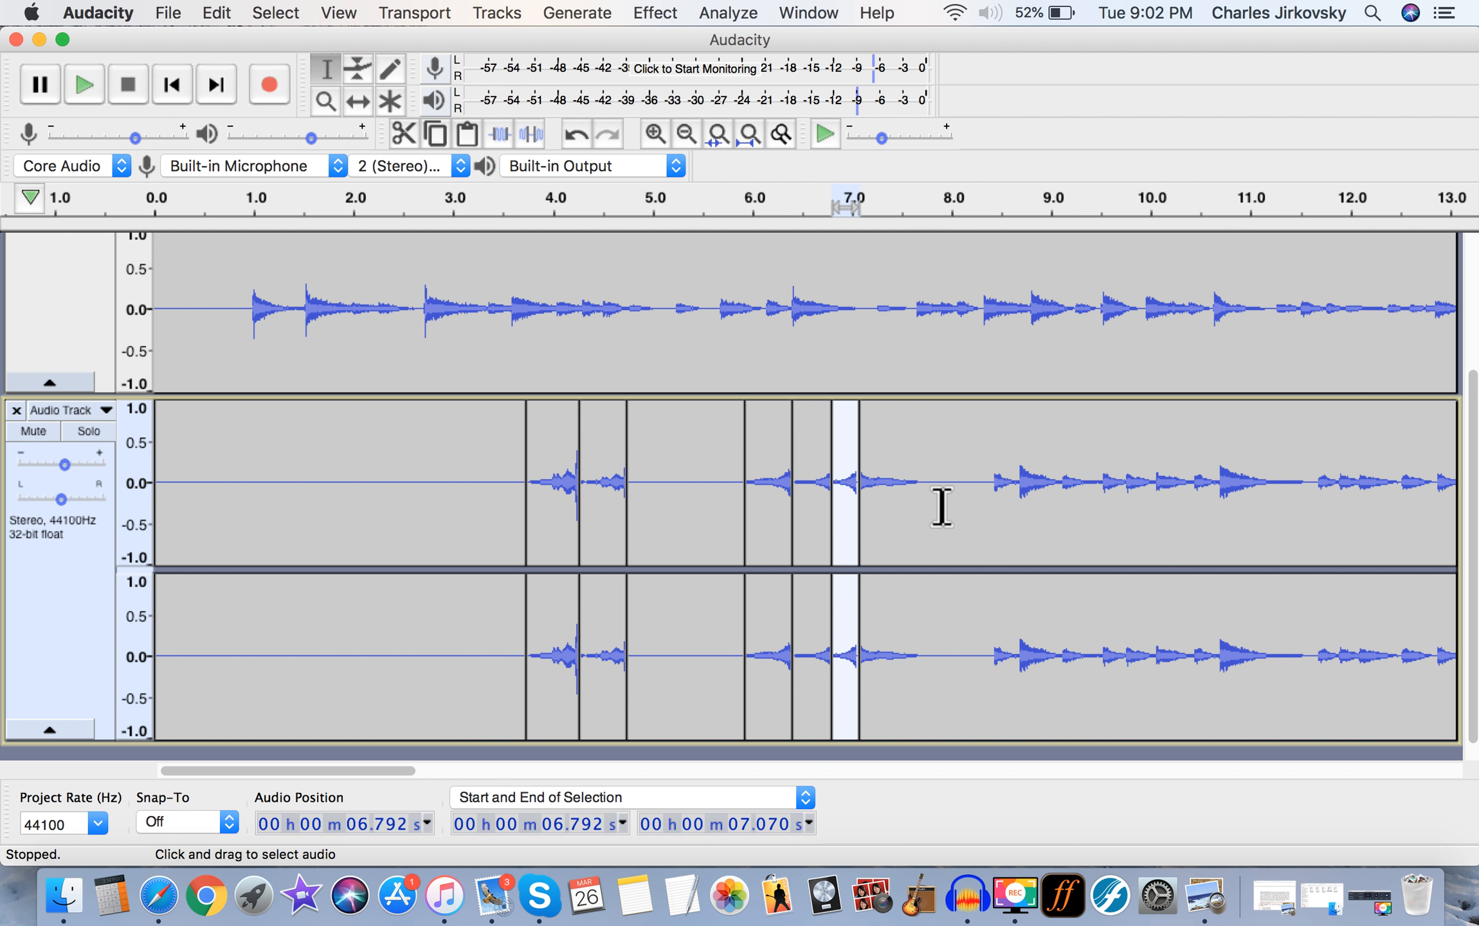
{"action": "left_click_drag", "start_coordinate": [925, 505], "coordinate": [870, 504]}
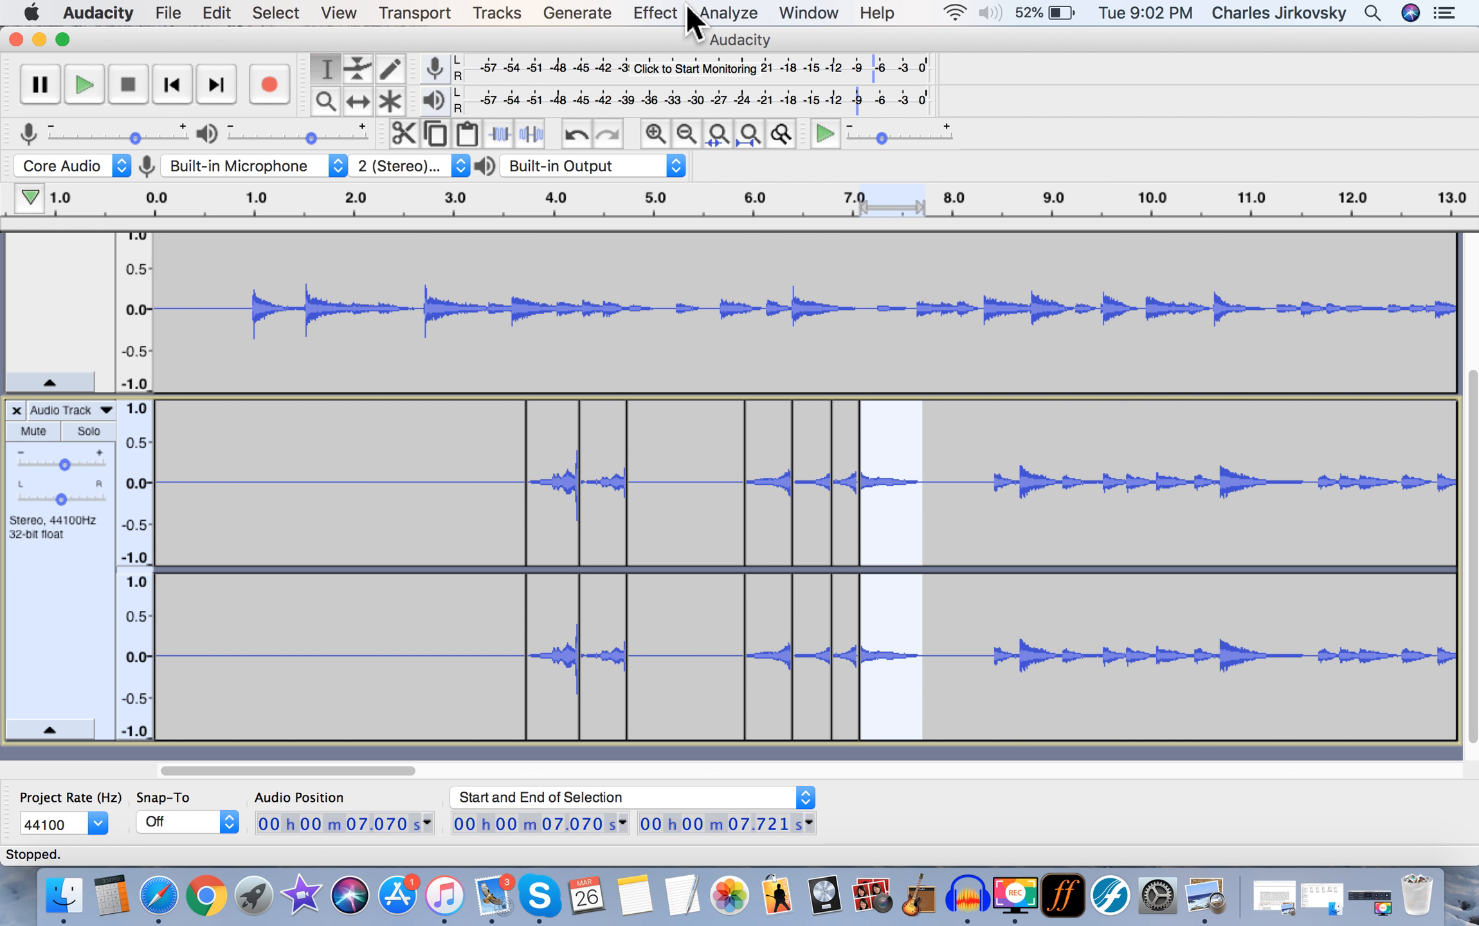
{"action": "left_click", "coordinate": [663, 13]}
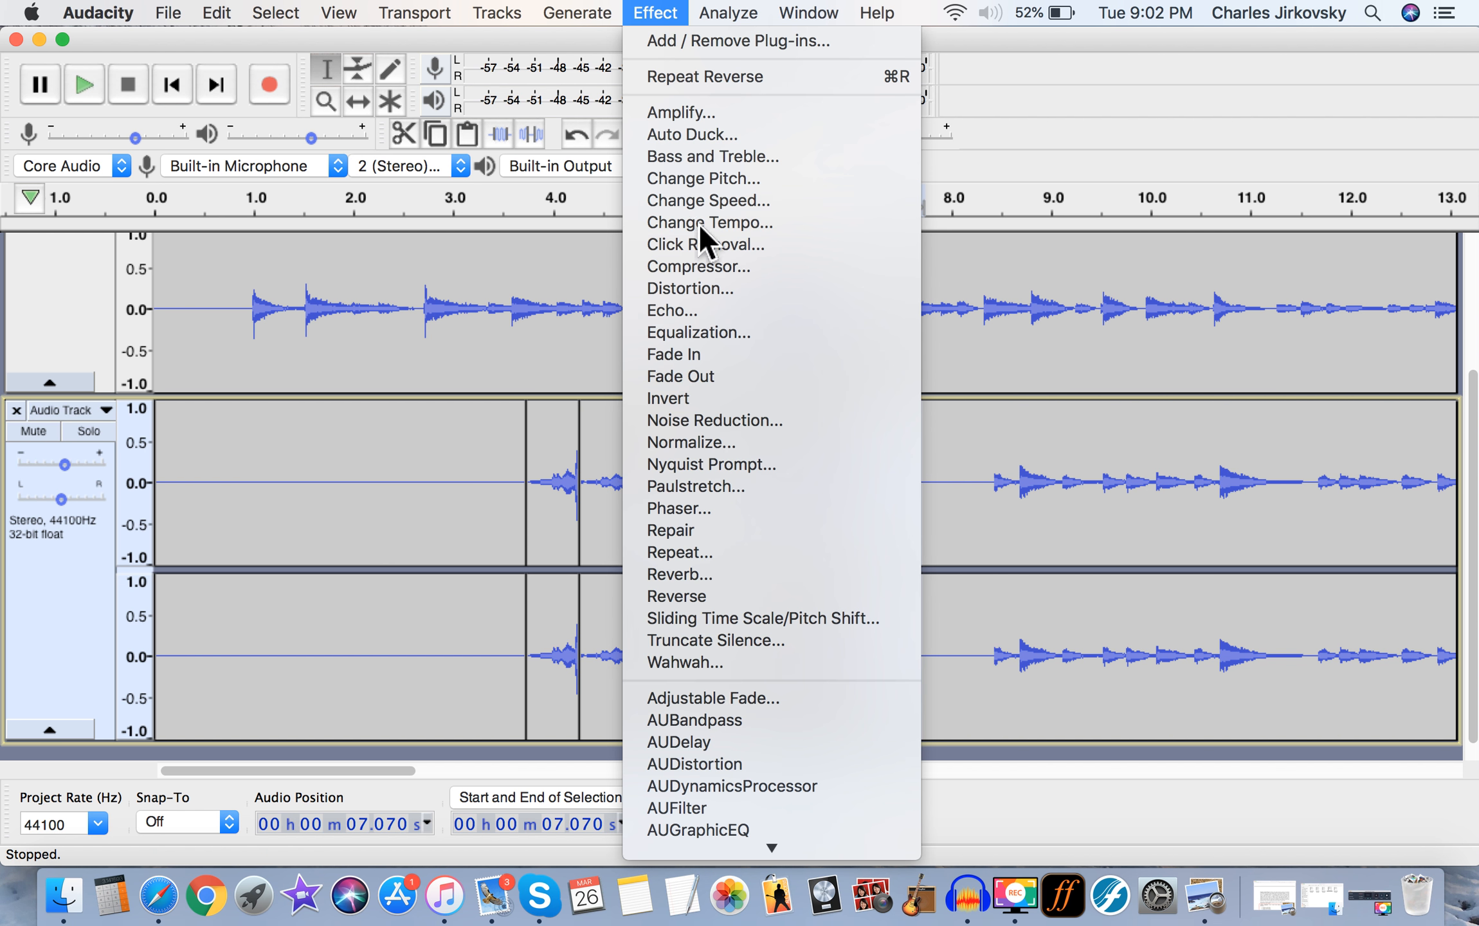
{"action": "left_click", "coordinate": [720, 597]}
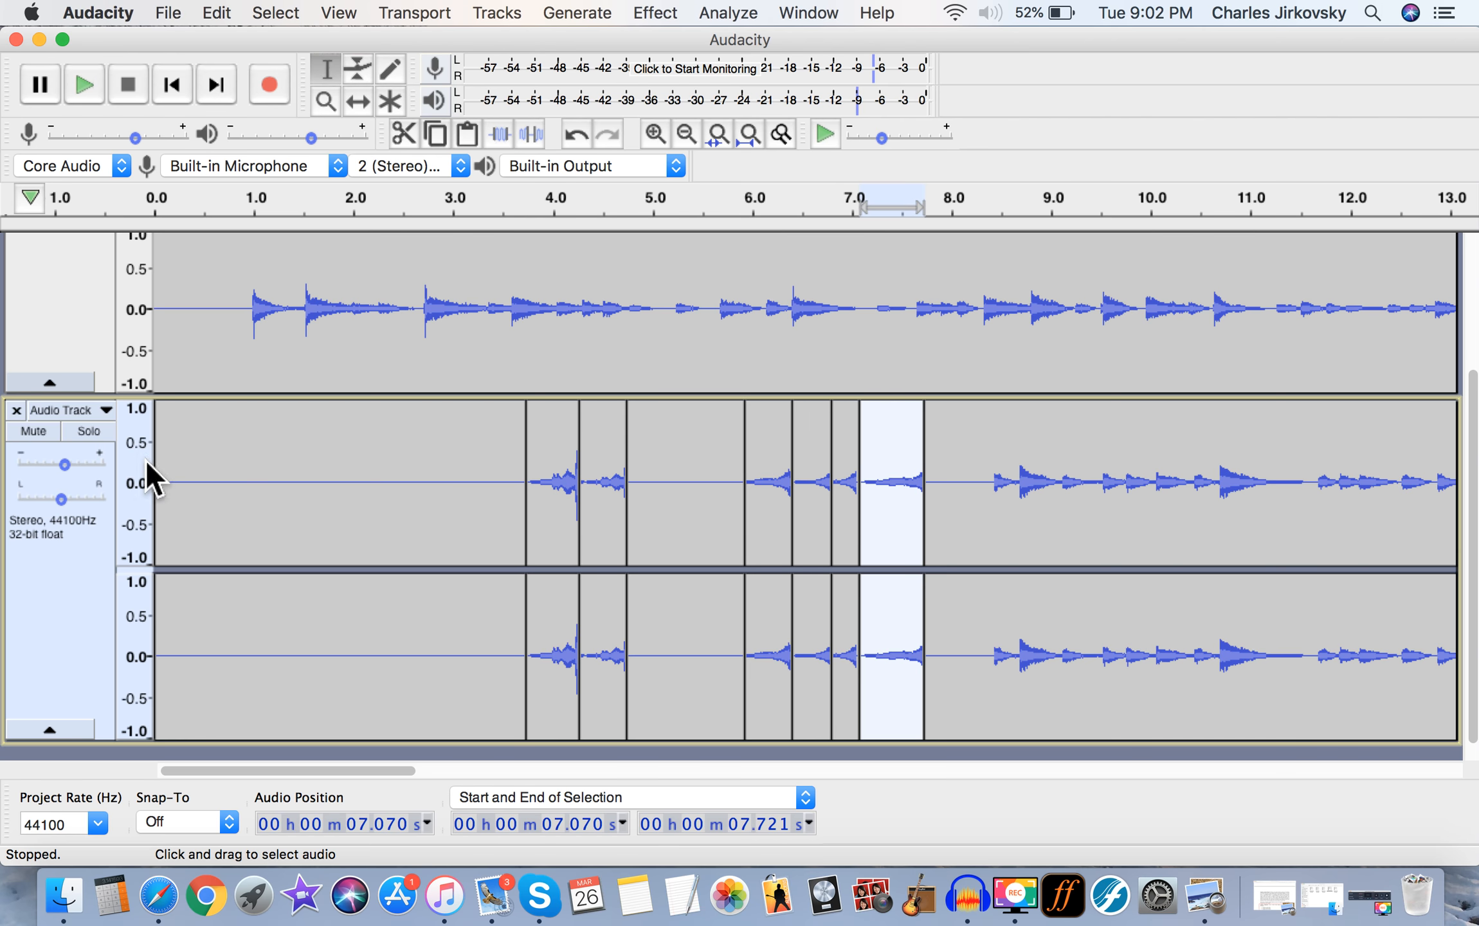
Delete about the first 0.35 seconds of the second track only
{"action": "left_click_drag", "start_coordinate": [188, 508], "coordinate": [152, 504]}
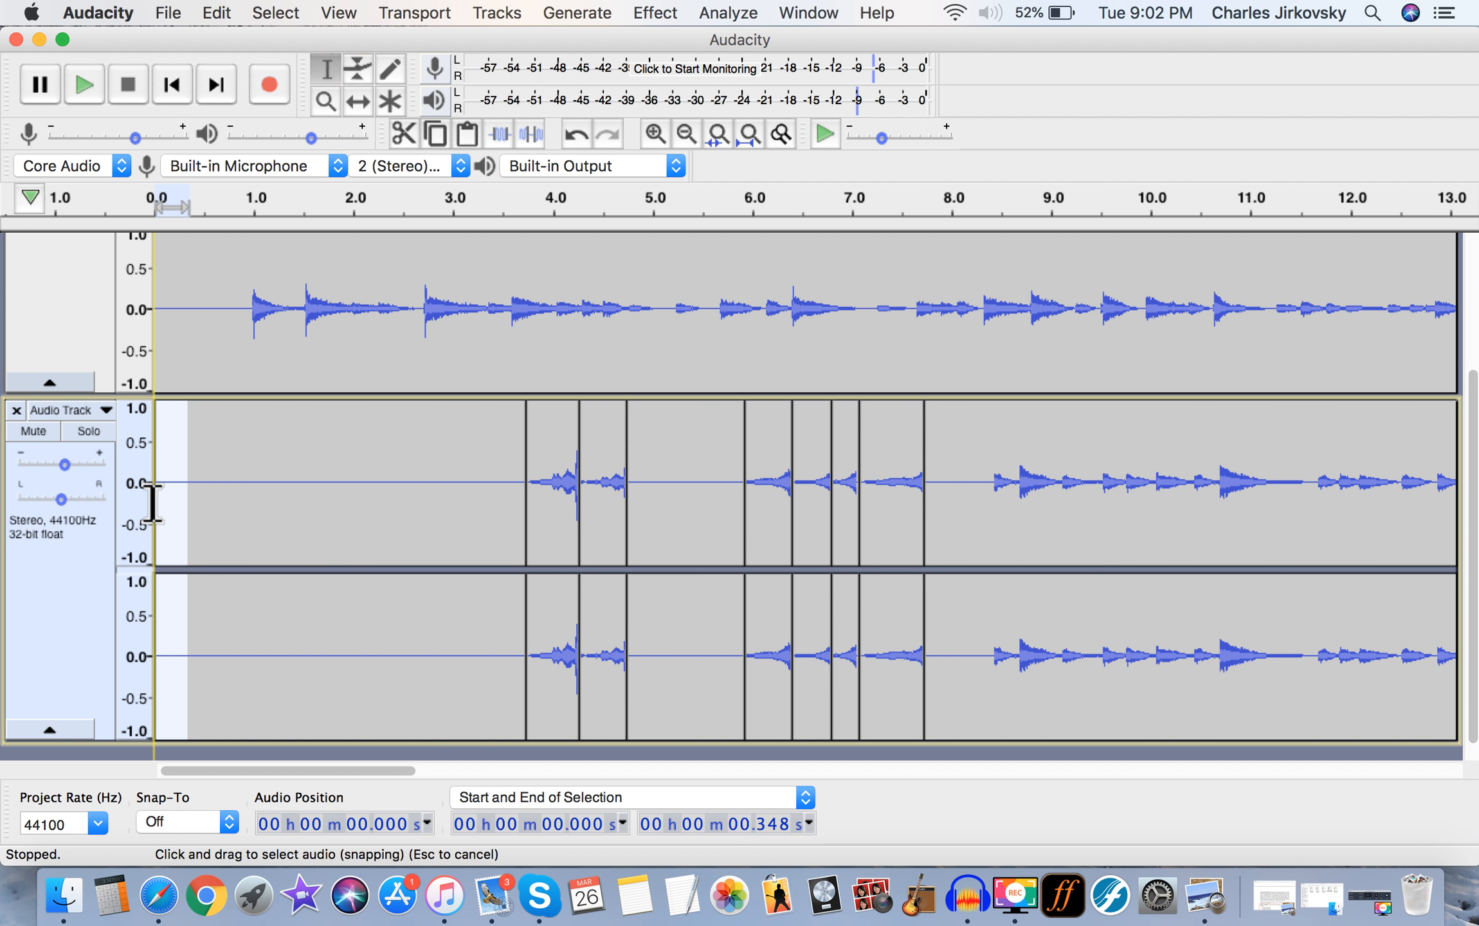
{"action": "key", "text": "Delete"}
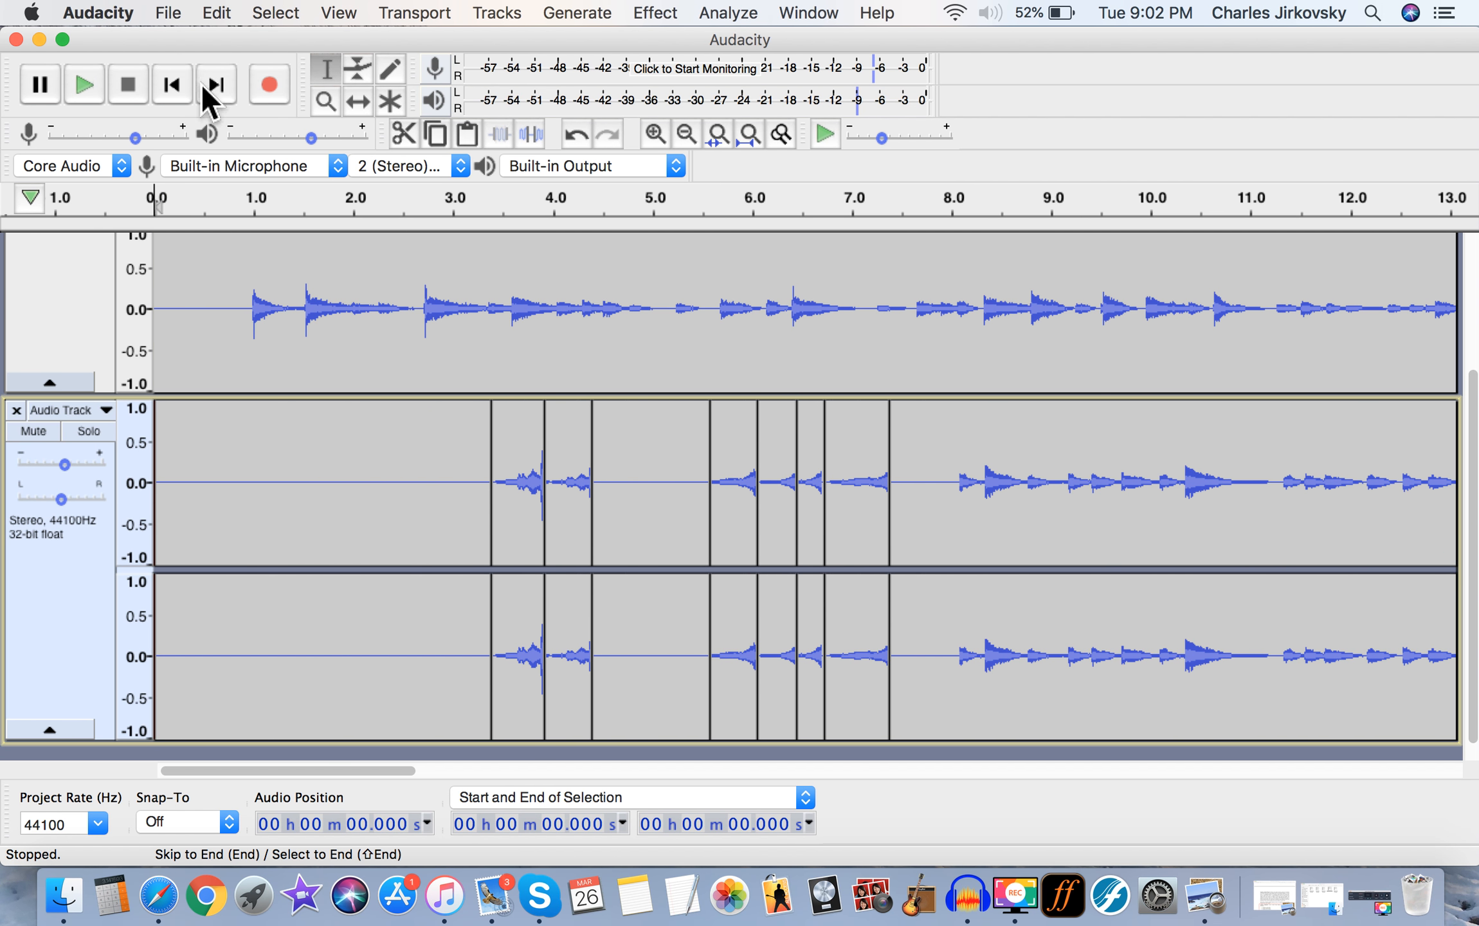
Play both tracks from the beginning to check the timing of the reversed notes against the first part
{"action": "left_click", "coordinate": [82, 82]}
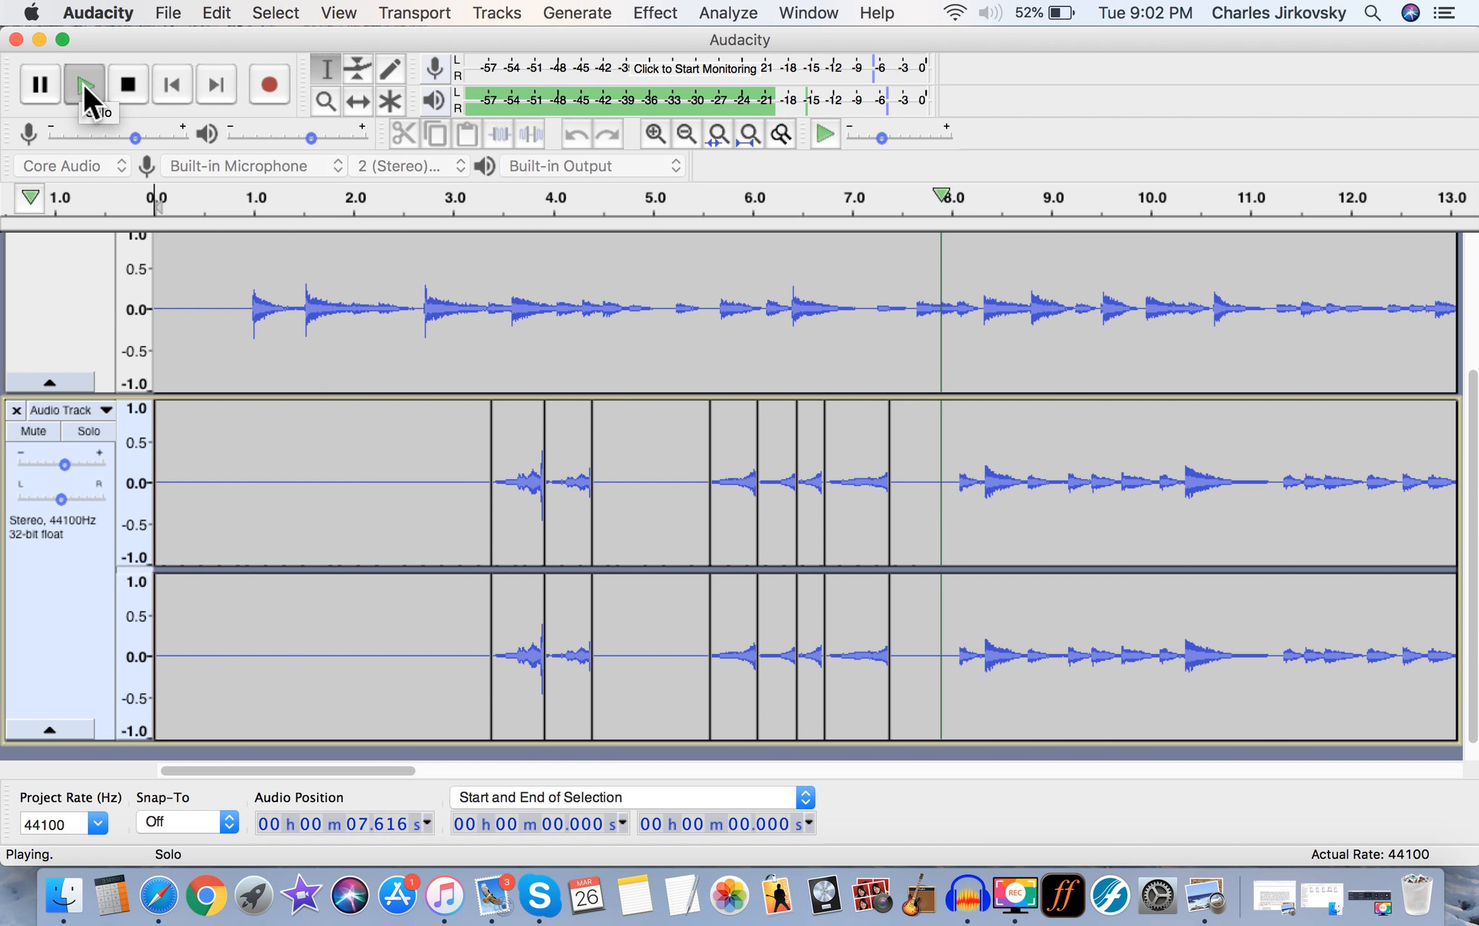
{"action": "left_click", "coordinate": [84, 87]}
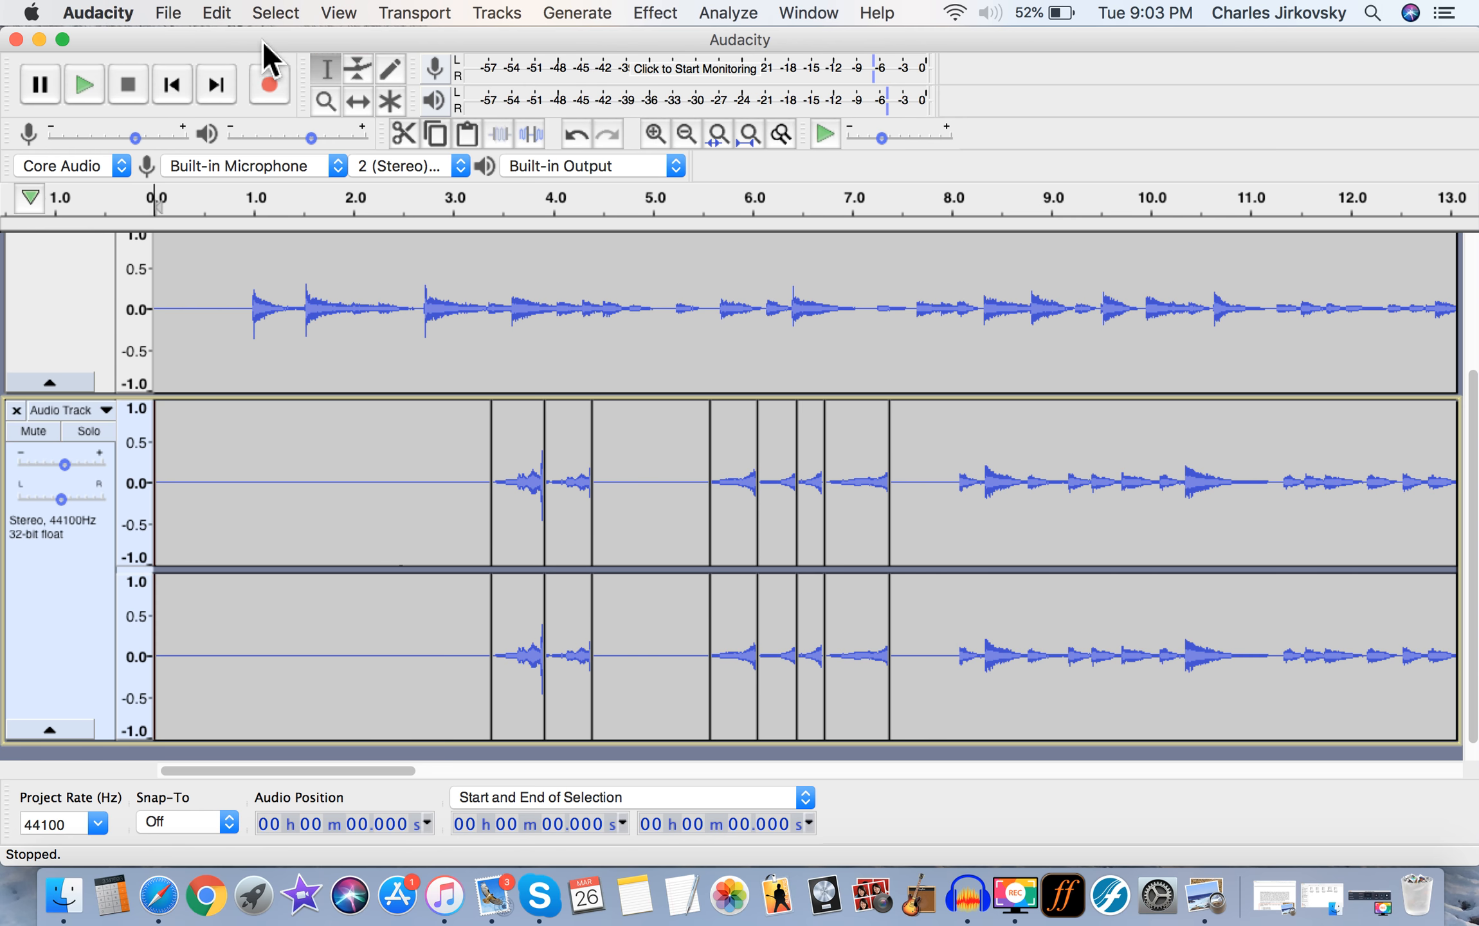
Export the stereo mixdown to the Desktop as untitled in WAV signed 16-bit PCM with blank metadata tags, and minimize the project window
{"action": "left_click", "coordinate": [164, 10]}
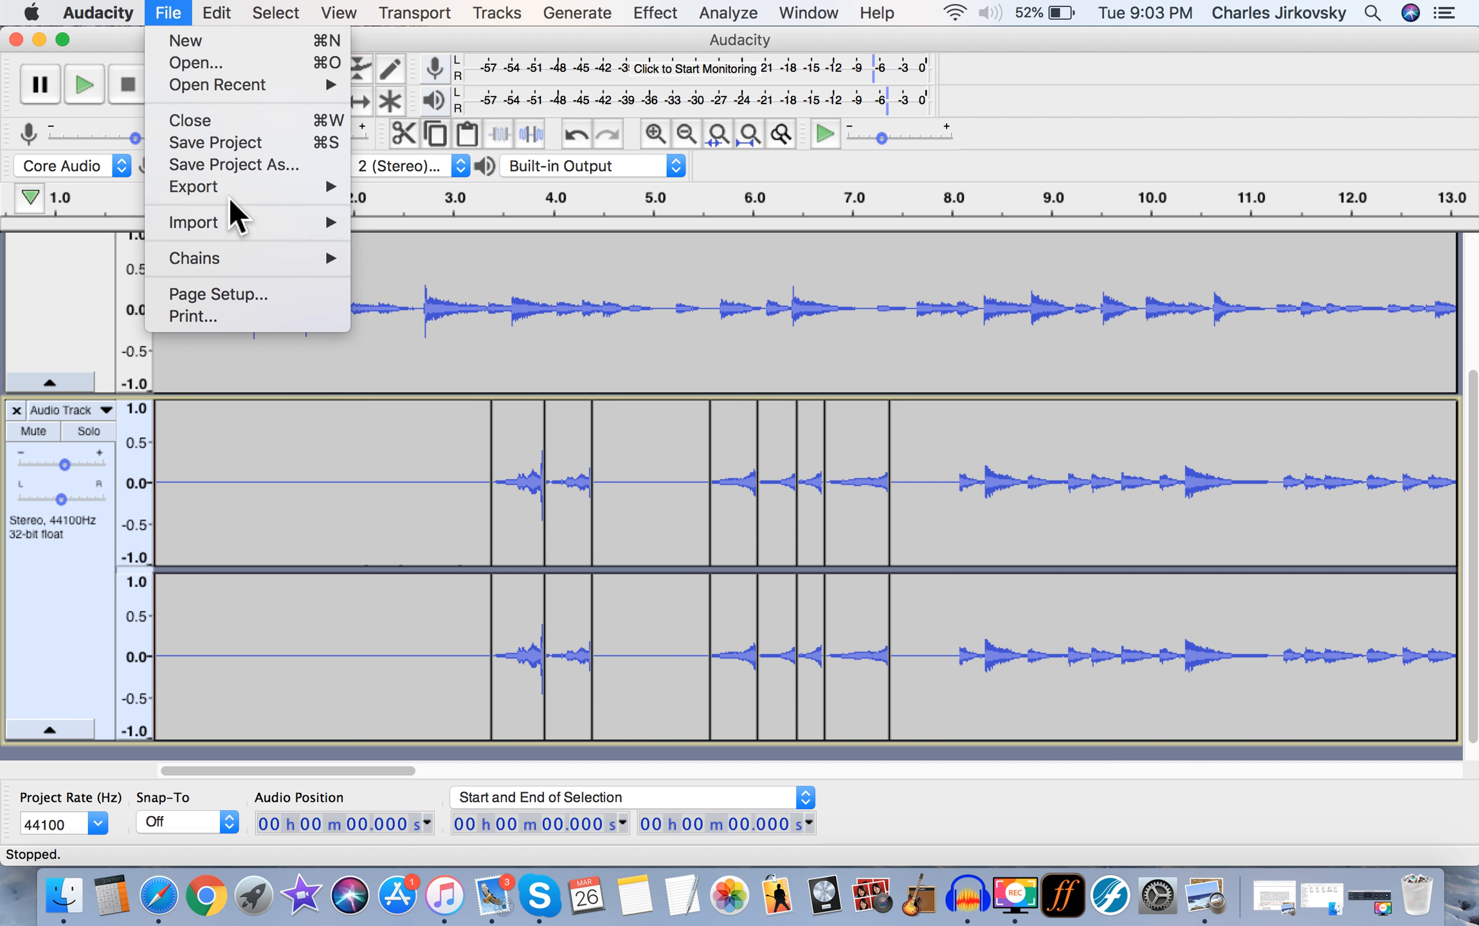
{"action": "mouse_move", "coordinate": [230, 193]}
{"action": "left_click", "coordinate": [470, 212]}
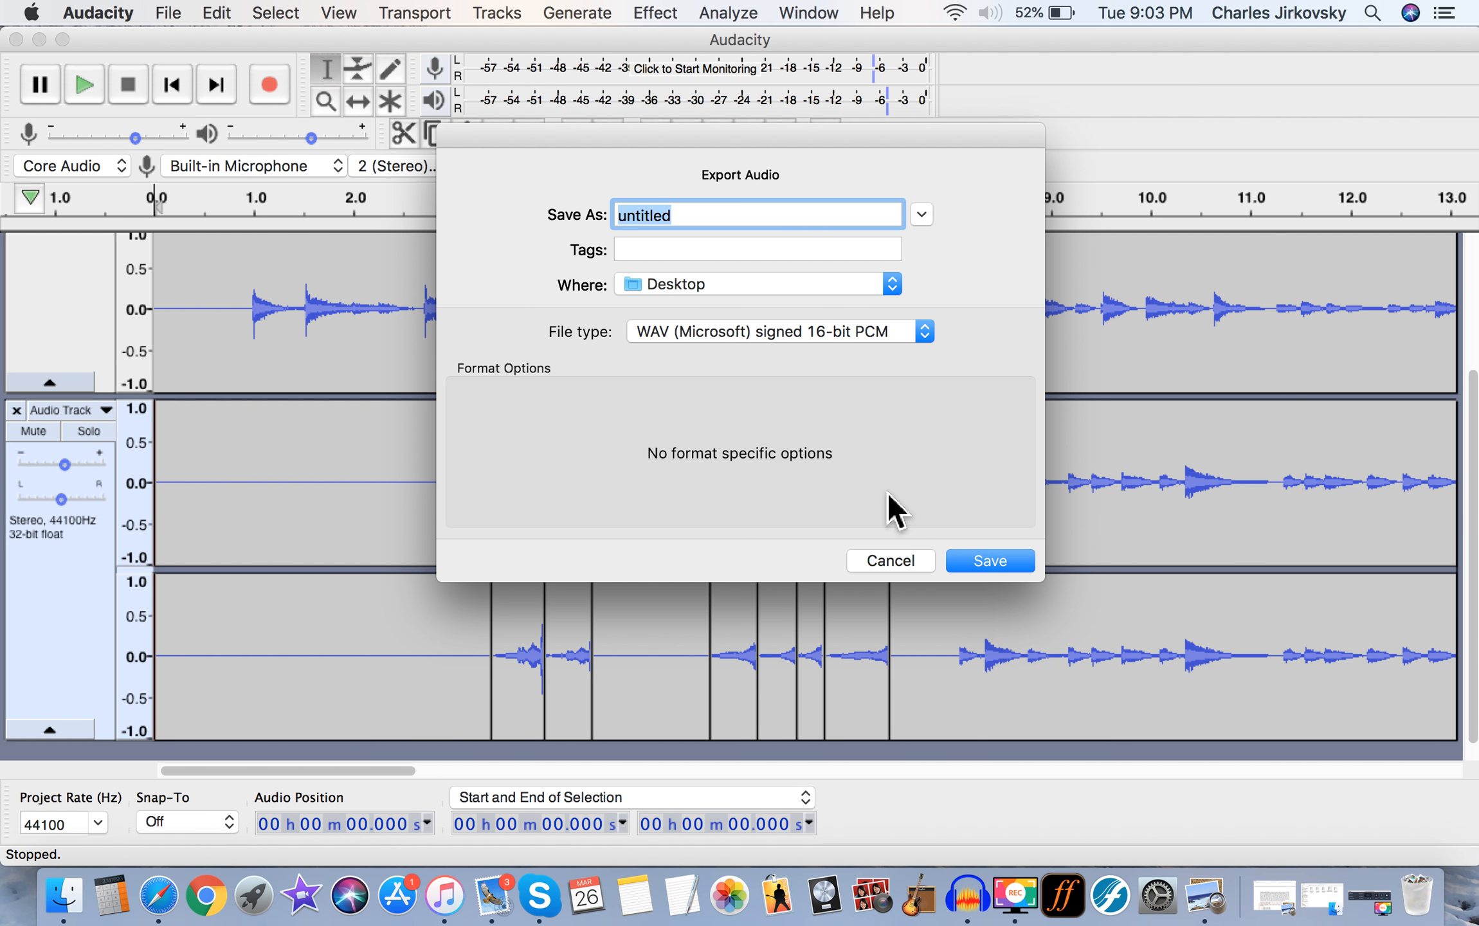
{"action": "left_click", "coordinate": [991, 561]}
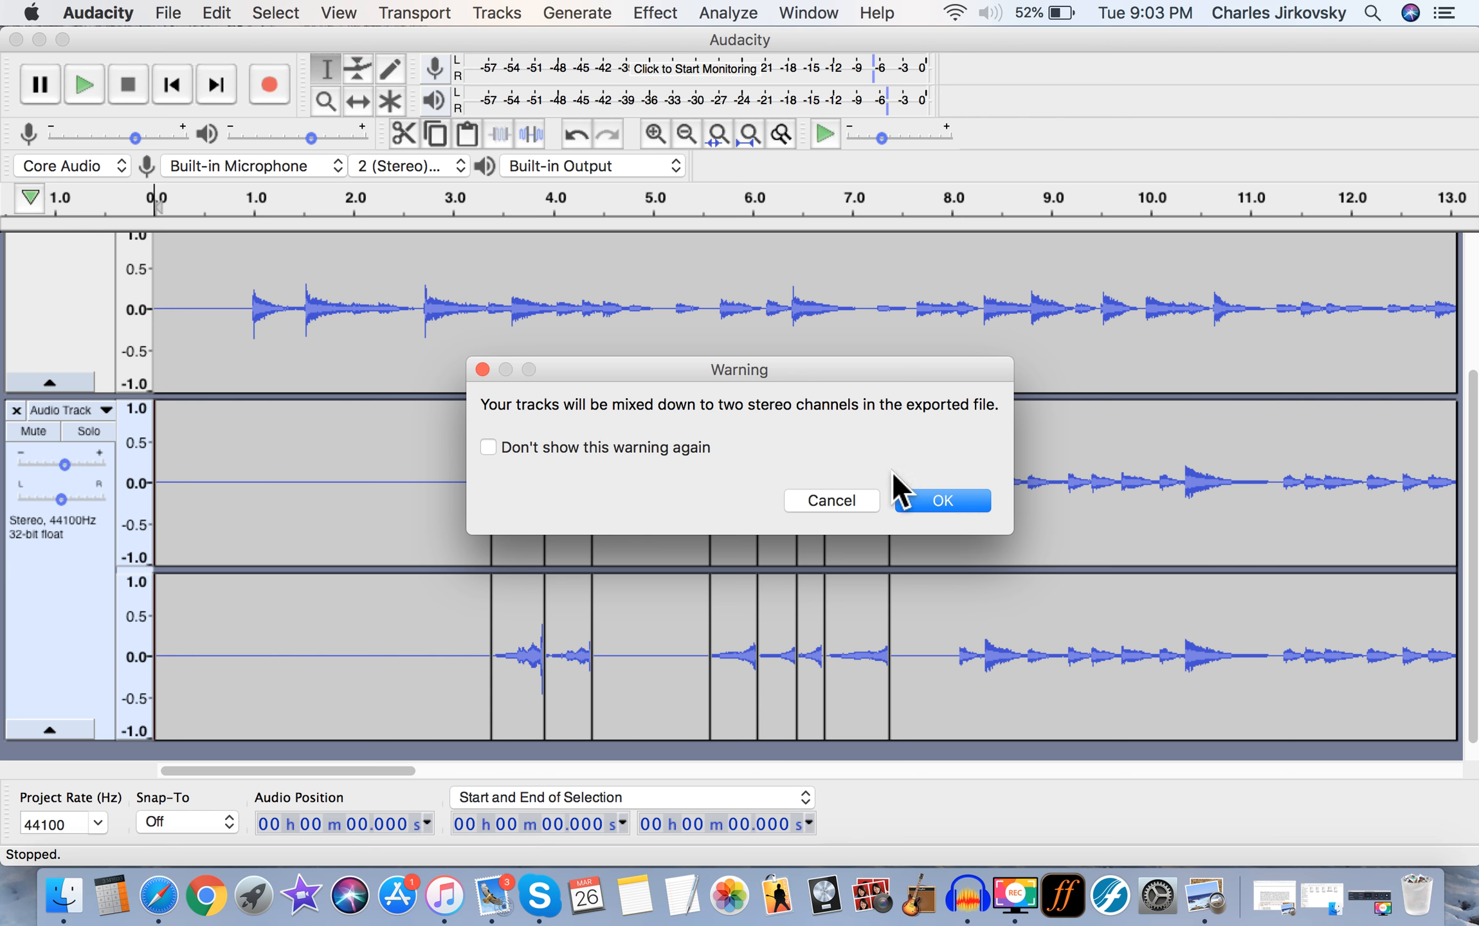
{"action": "left_click", "coordinate": [939, 505]}
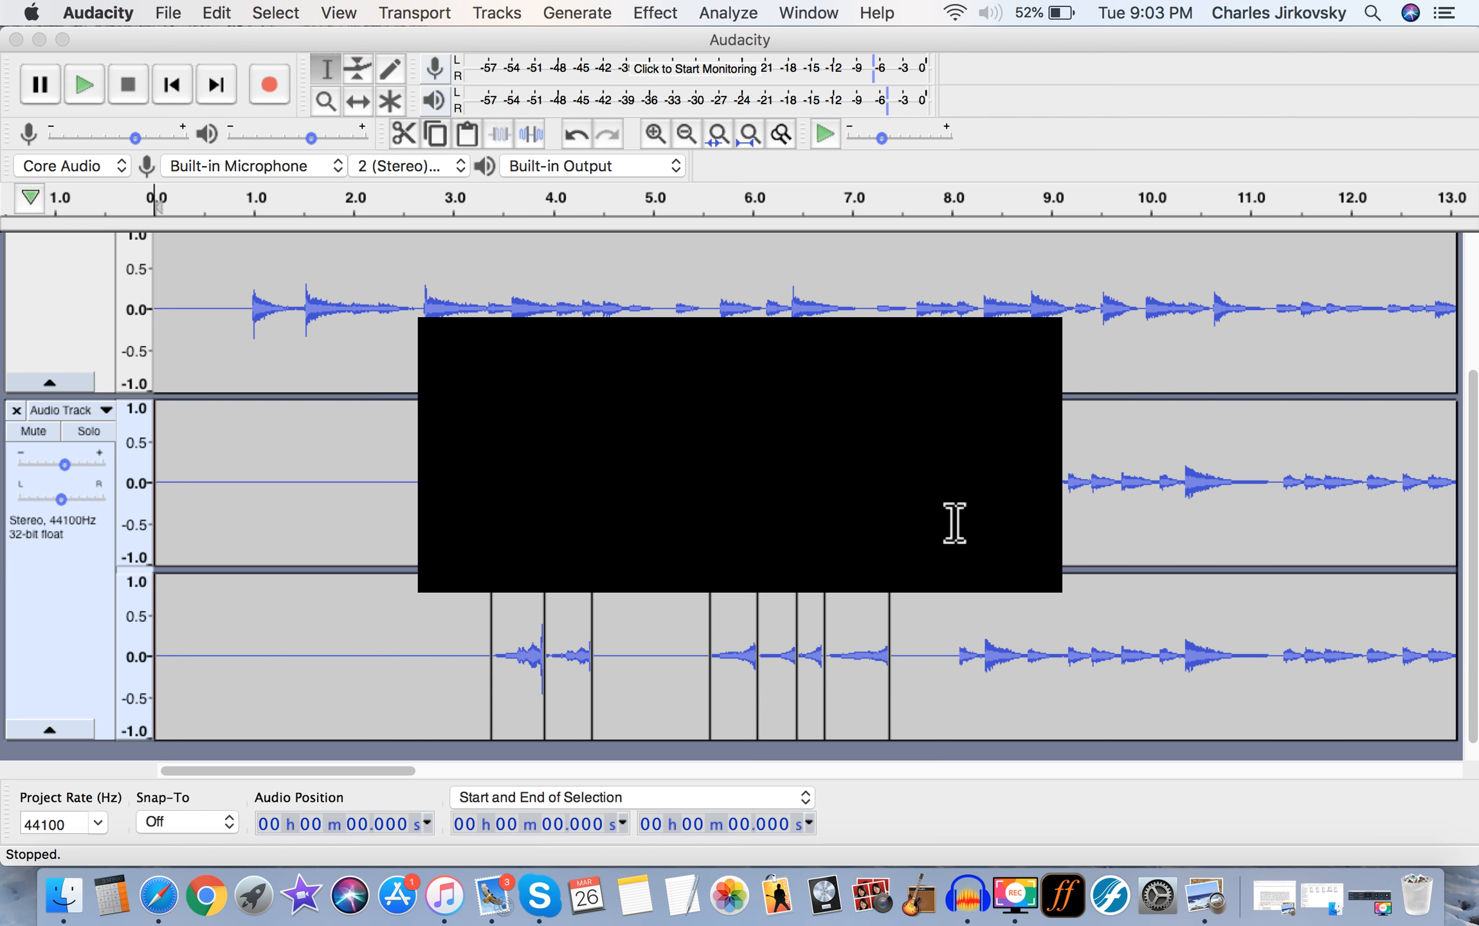
{"action": "left_click", "coordinate": [492, 895]}
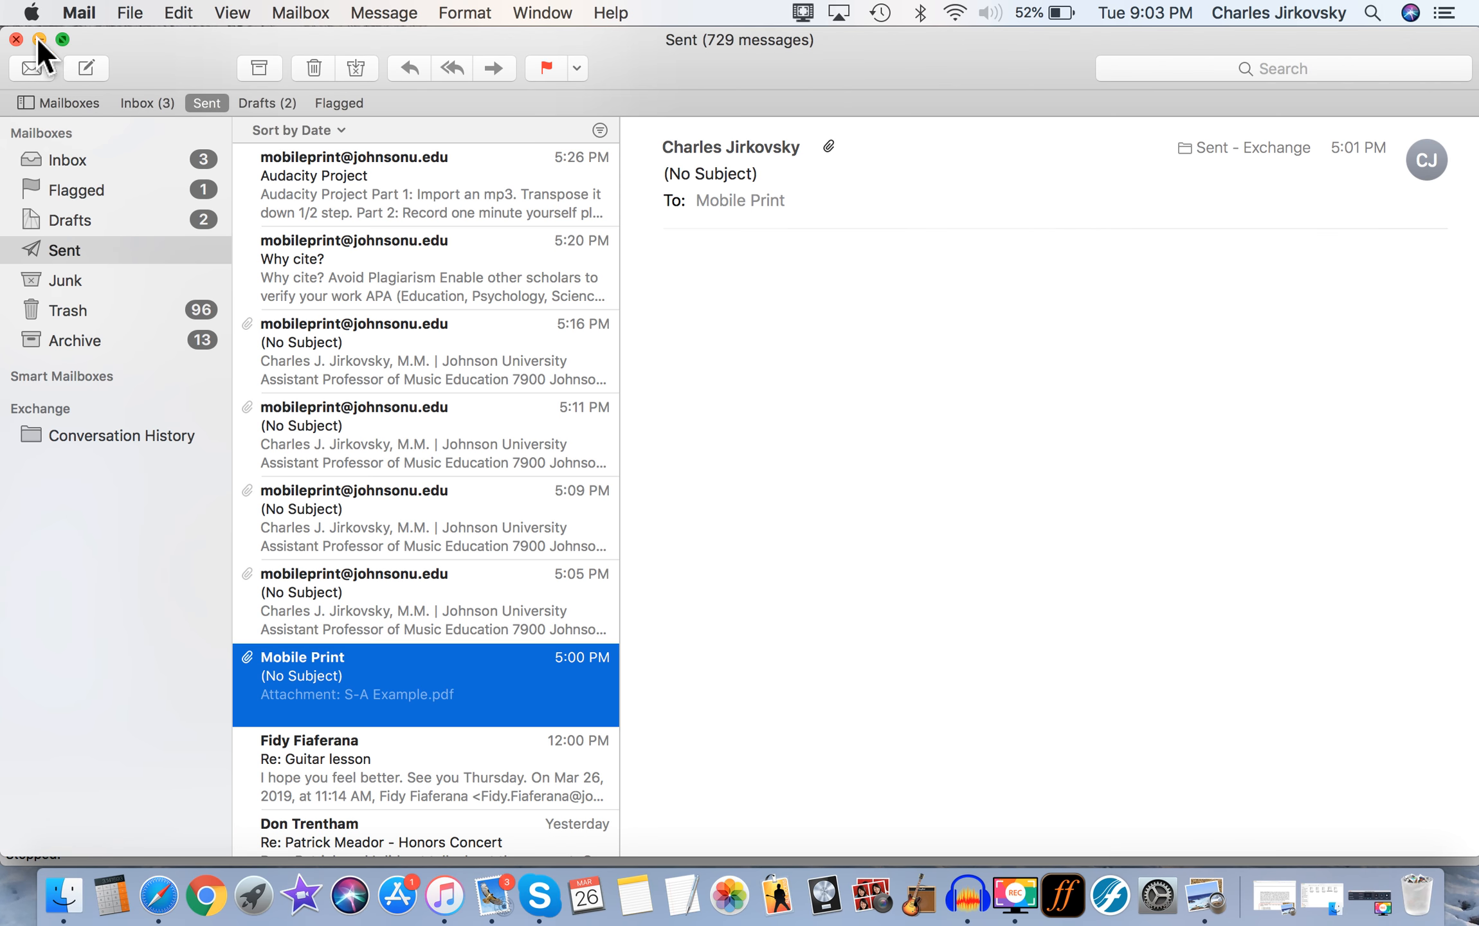
{"action": "left_click", "coordinate": [40, 39]}
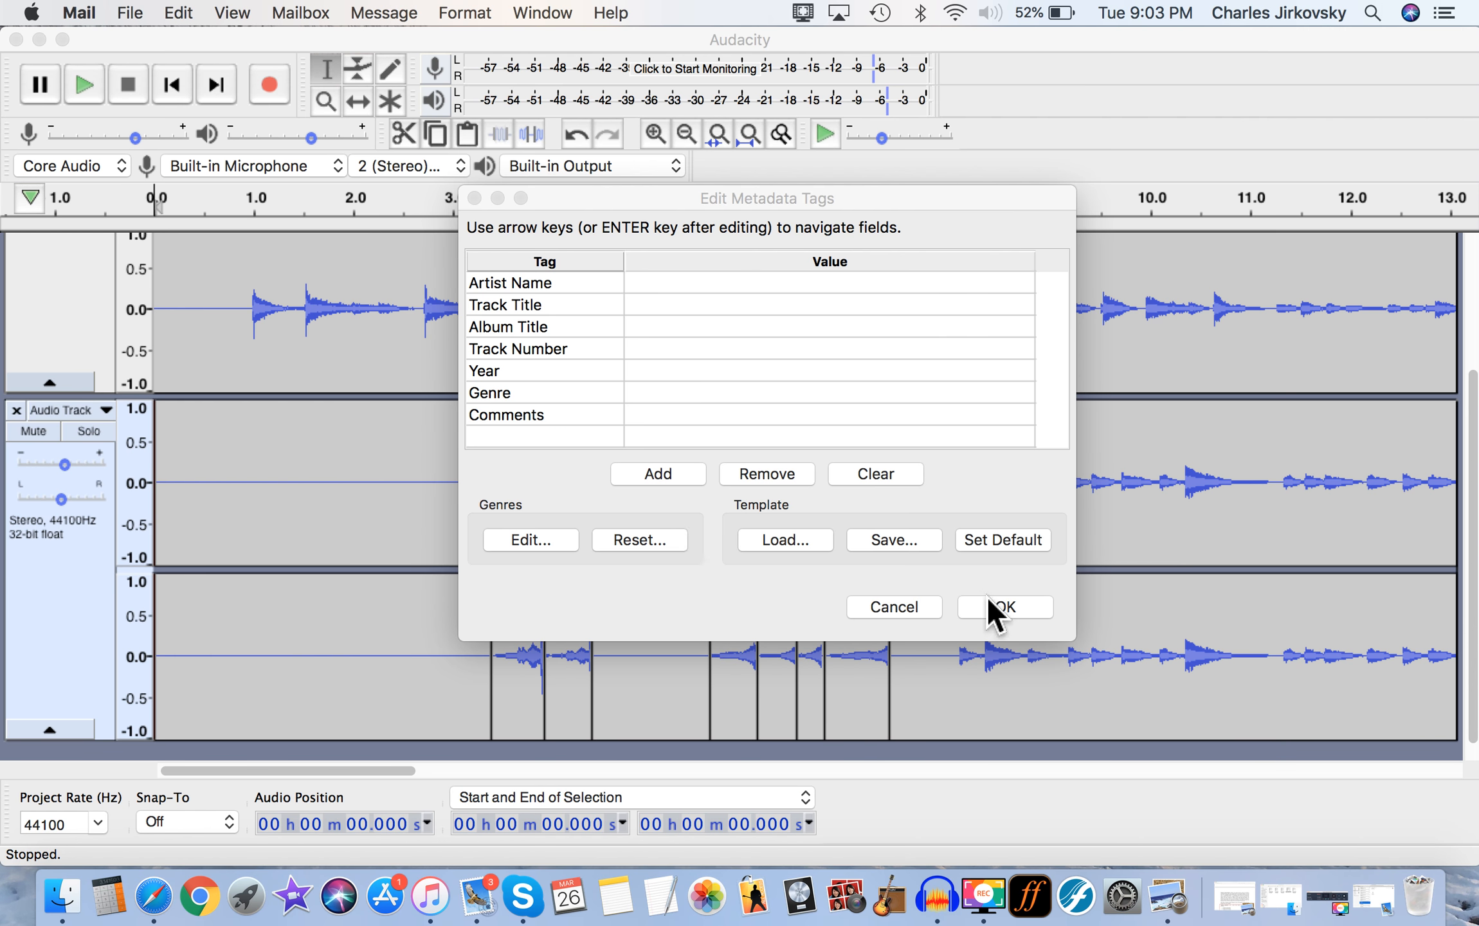
{"action": "left_click", "coordinate": [1000, 611]}
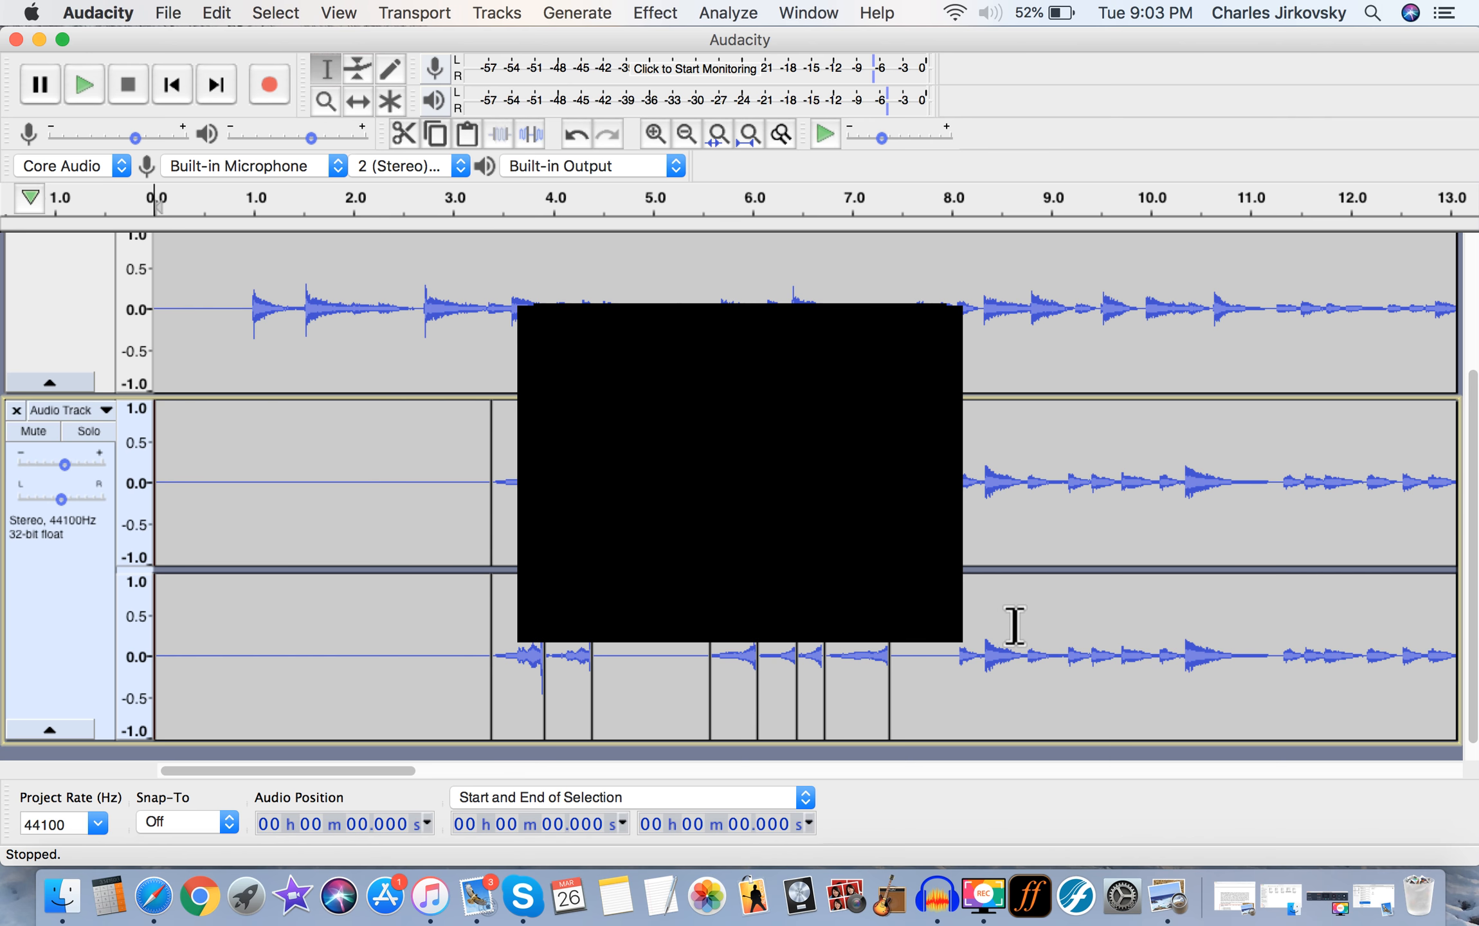
{"action": "left_click", "coordinate": [39, 39]}
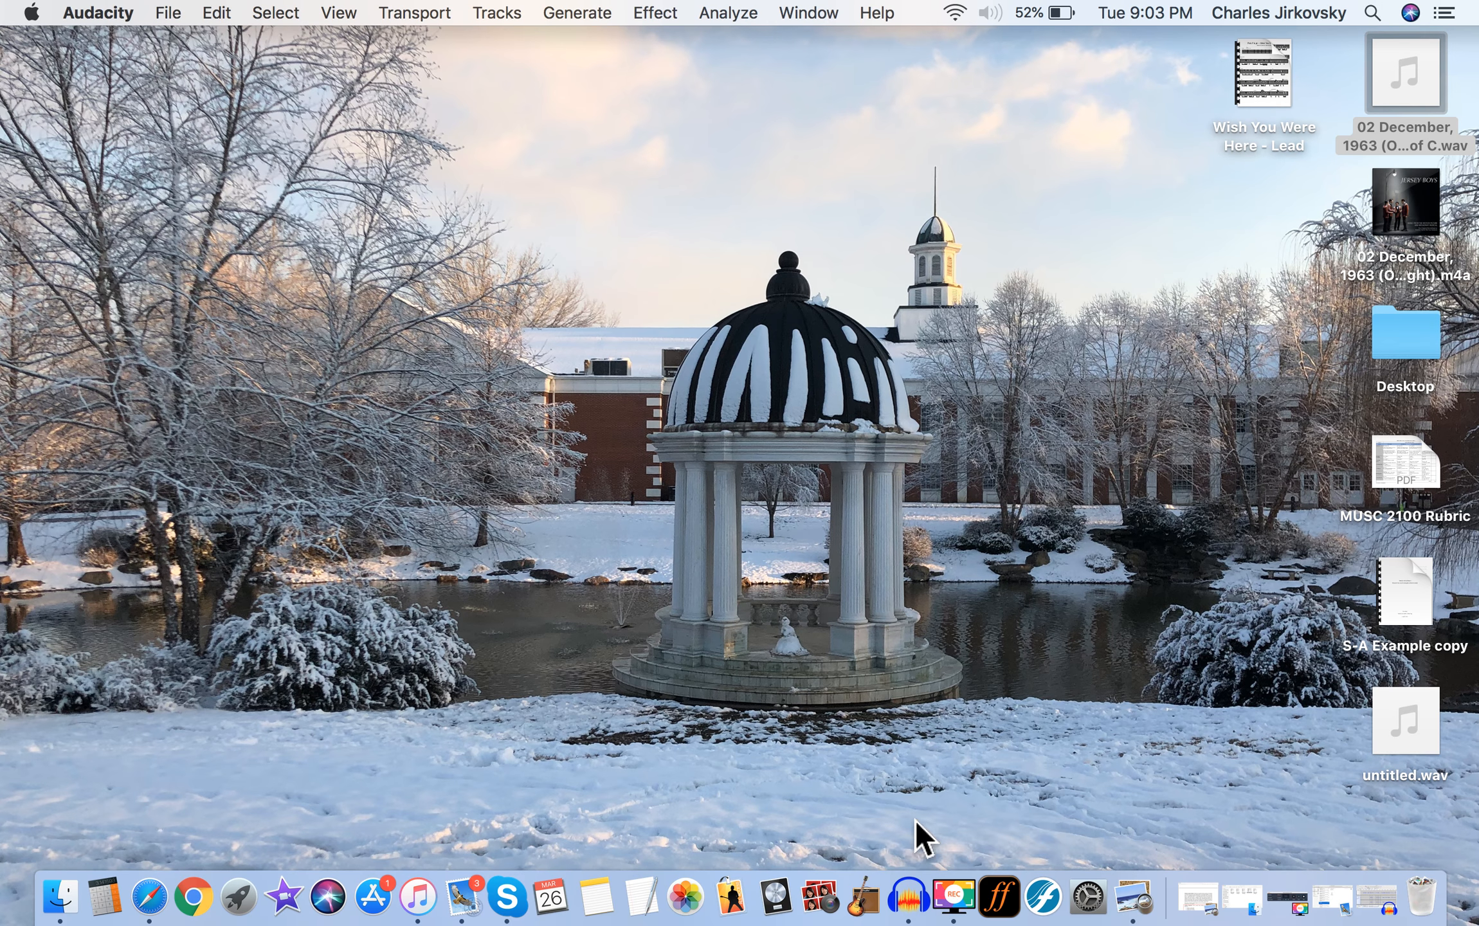
{"action": "left_click", "coordinate": [946, 897]}
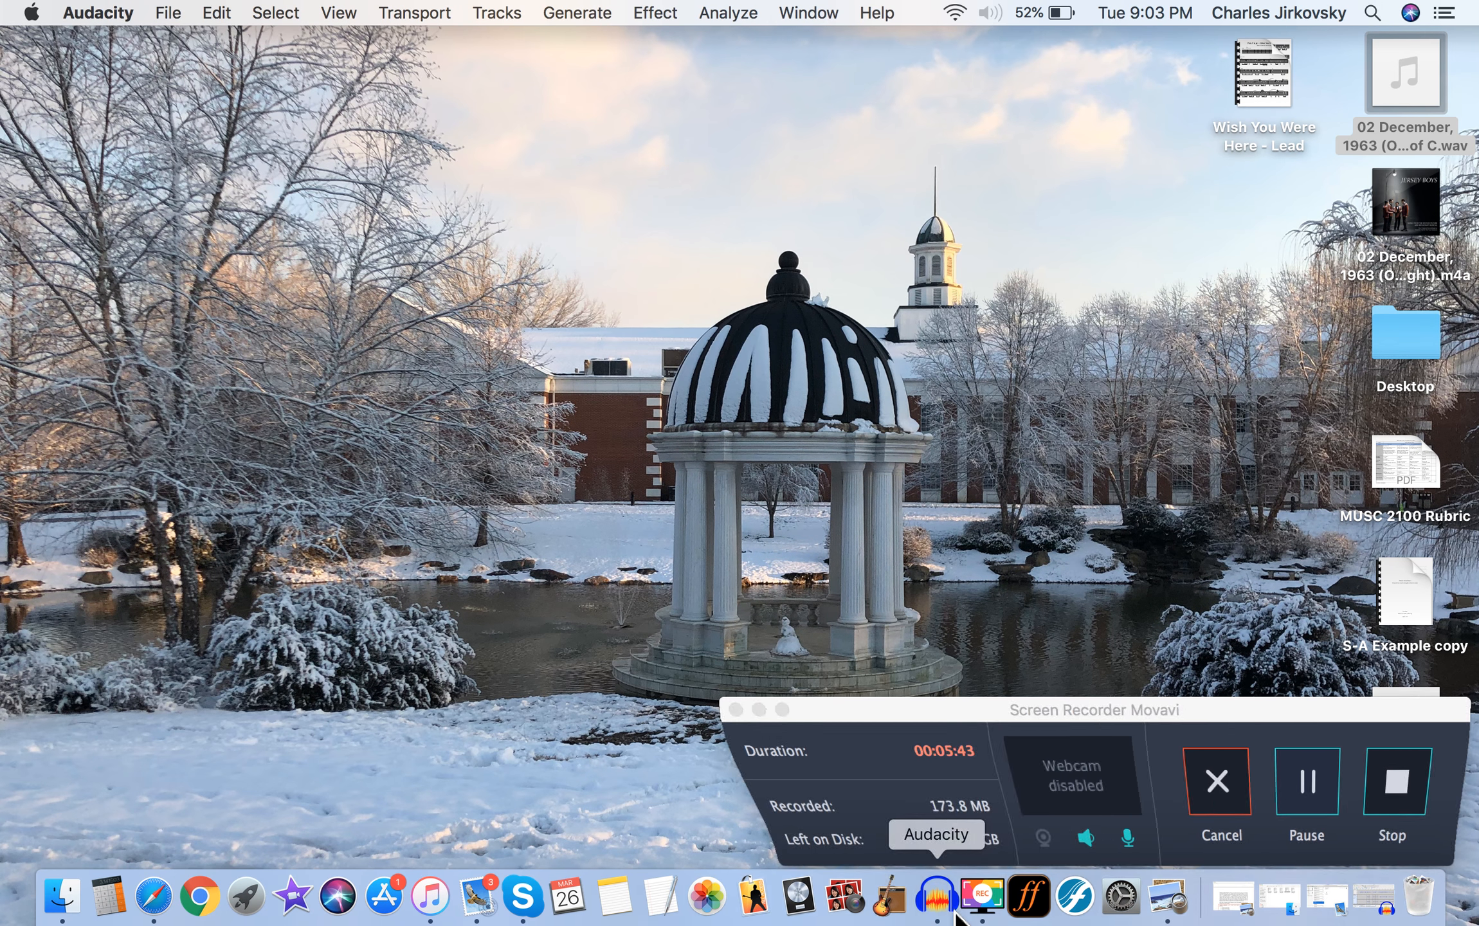